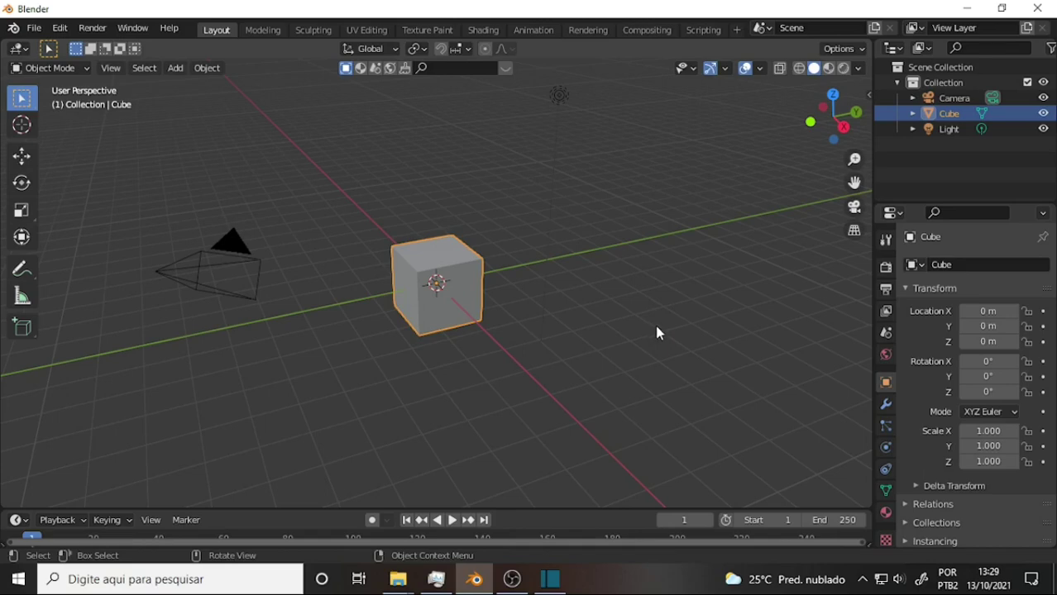
Zoom in, orbit to face the default cube from the front, then zoom back out
{"action": "scroll", "coordinate": [657, 328], "scroll_direction": "up", "scroll_amount": 2}
{"action": "scroll", "coordinate": [656, 328], "scroll_direction": "up", "scroll_amount": 3}
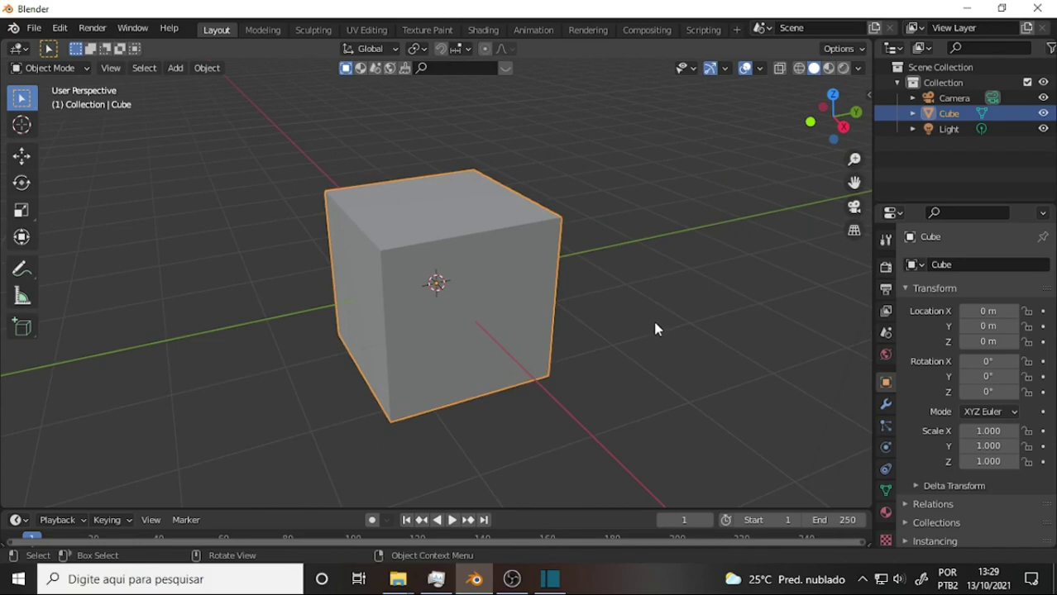
{"action": "mouse_move", "coordinate": [655, 329]}
{"action": "middle_mouse_down"}
{"action": "mouse_move", "coordinate": [636, 293]}
{"action": "mouse_move", "coordinate": [676, 292]}
{"action": "middle_mouse_up"}
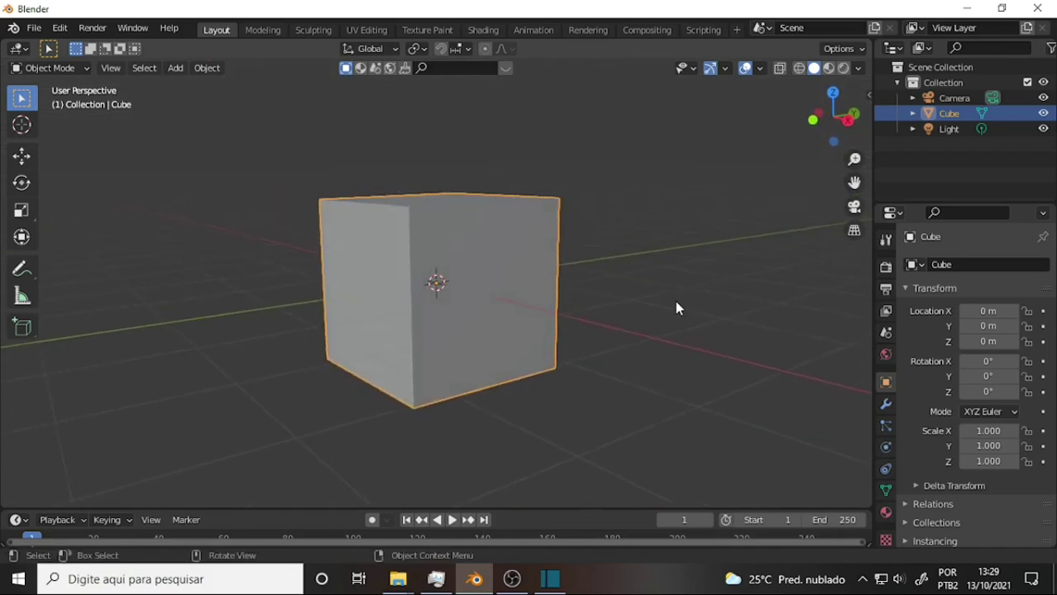
{"action": "scroll", "coordinate": [674, 299], "scroll_direction": "down", "scroll_amount": 2}
{"action": "scroll", "coordinate": [675, 303], "scroll_direction": "down", "scroll_amount": 3}
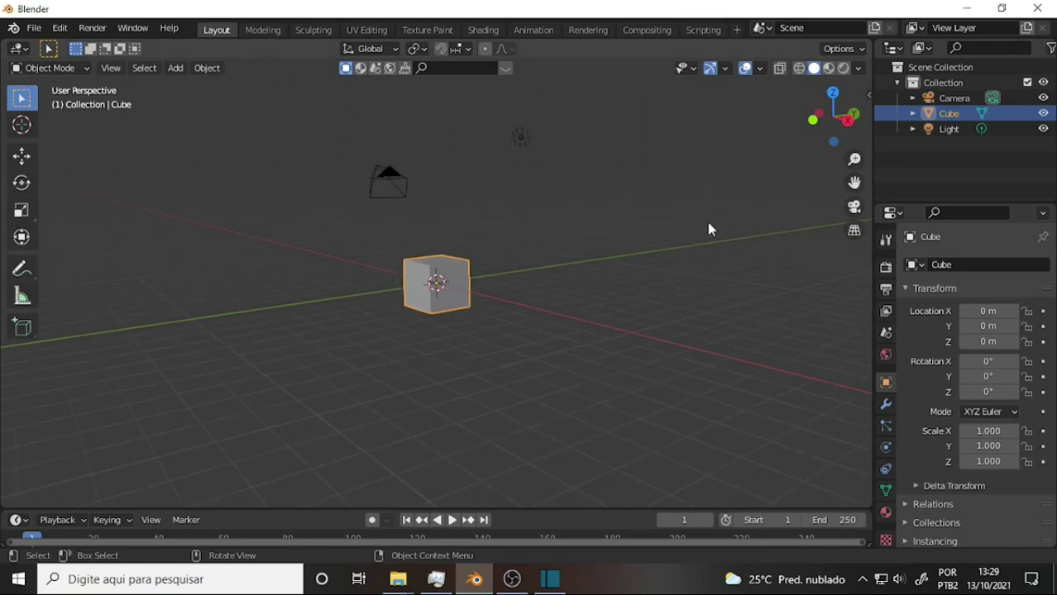
Widen the Outliner and Properties editors and enable the Selectable toggle in the Outliner filter
{"action": "left_click_drag", "start_coordinate": [873, 153], "coordinate": [740, 153]}
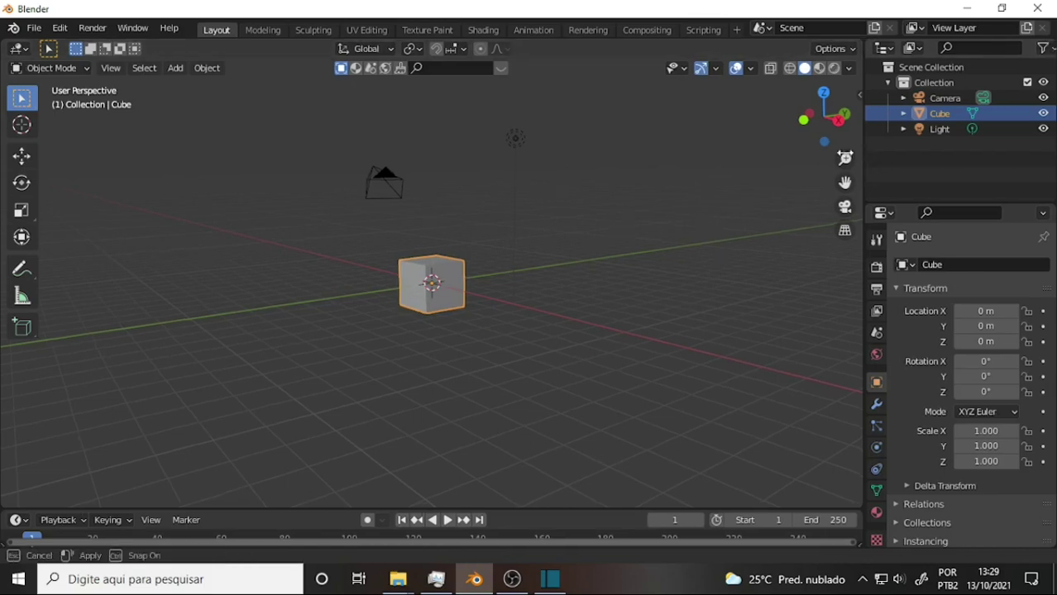
{"action": "left_click", "coordinate": [1016, 47]}
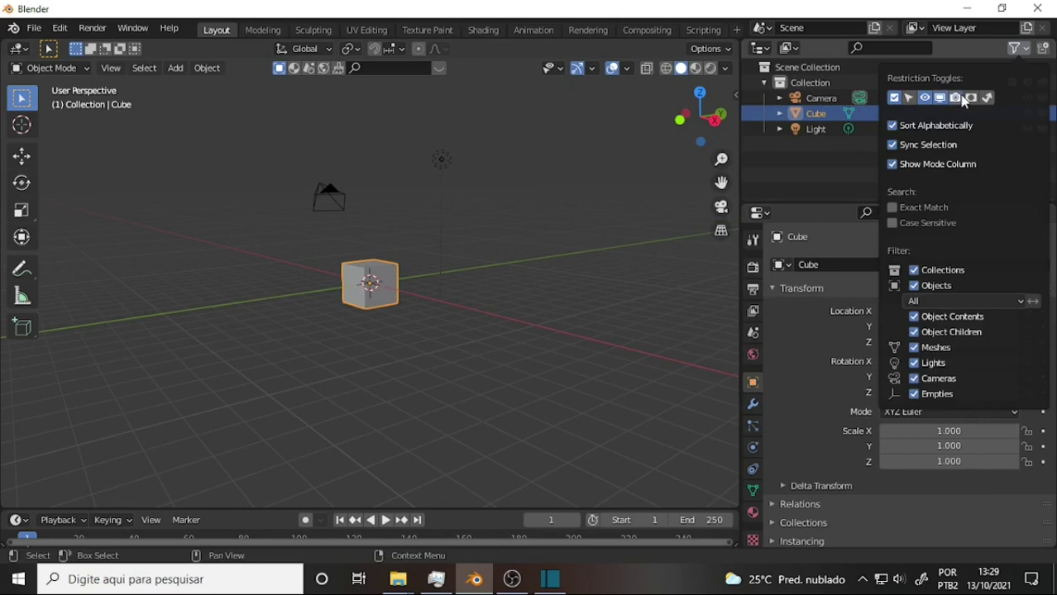
{"action": "left_click", "coordinate": [909, 98]}
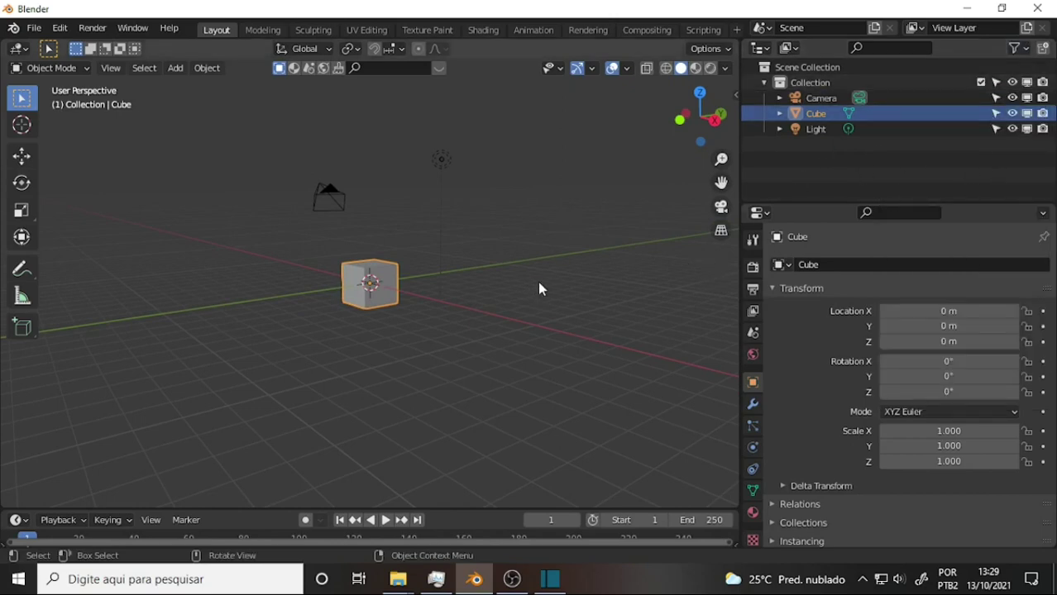
{"action": "scroll", "coordinate": [539, 289], "scroll_direction": "up", "scroll_amount": 4}
{"action": "scroll", "coordinate": [539, 288], "scroll_direction": "up", "scroll_amount": 1}
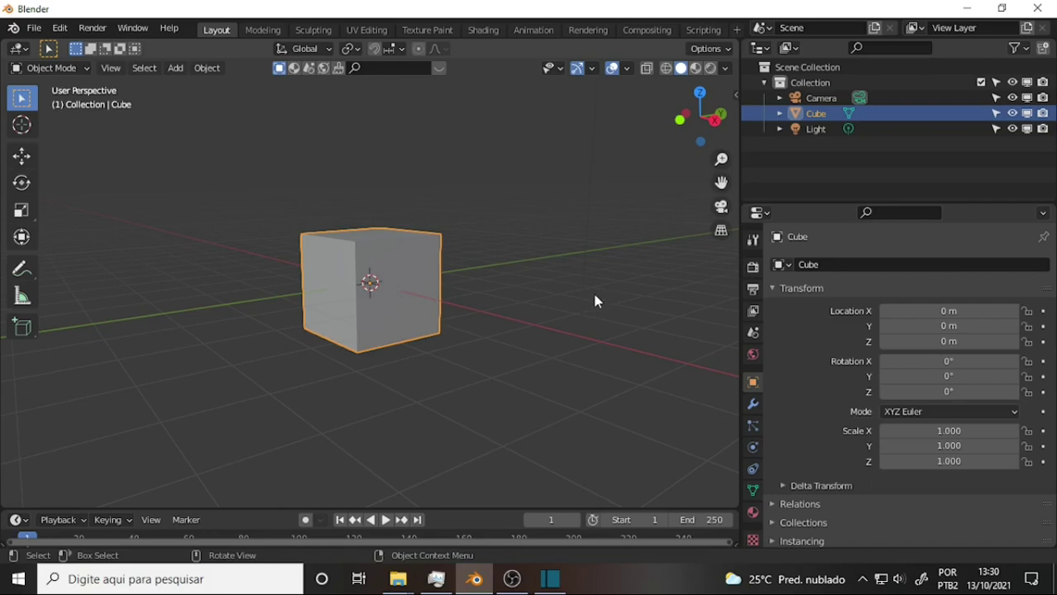
Minimize Blender and OBS, then open and dismiss Task Manager to reveal the Videos folder
{"action": "left_click", "coordinate": [965, 7]}
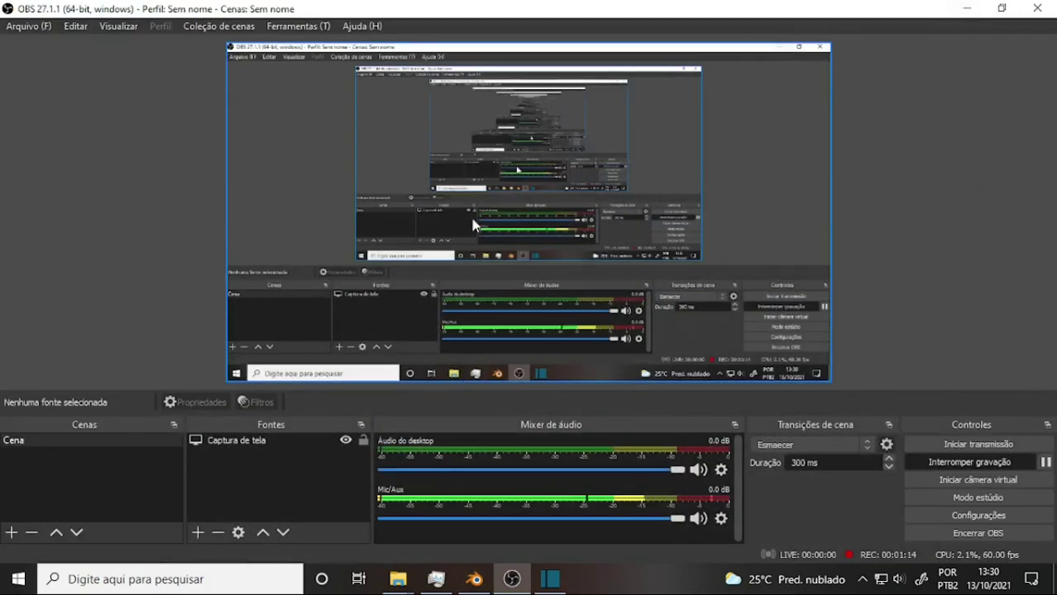
{"action": "left_click", "coordinate": [966, 7]}
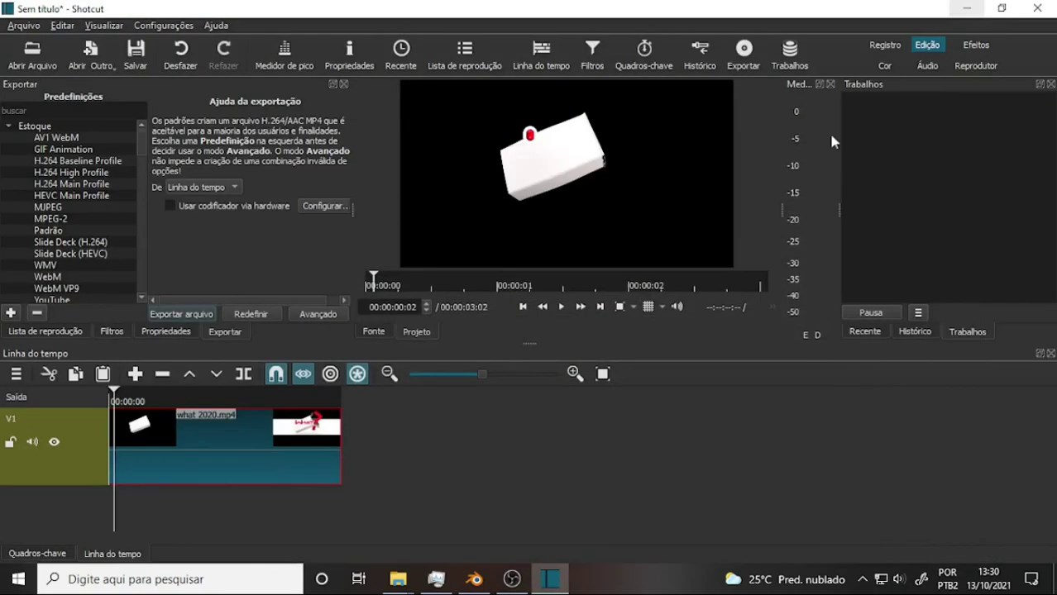
{"action": "left_click", "coordinate": [436, 579]}
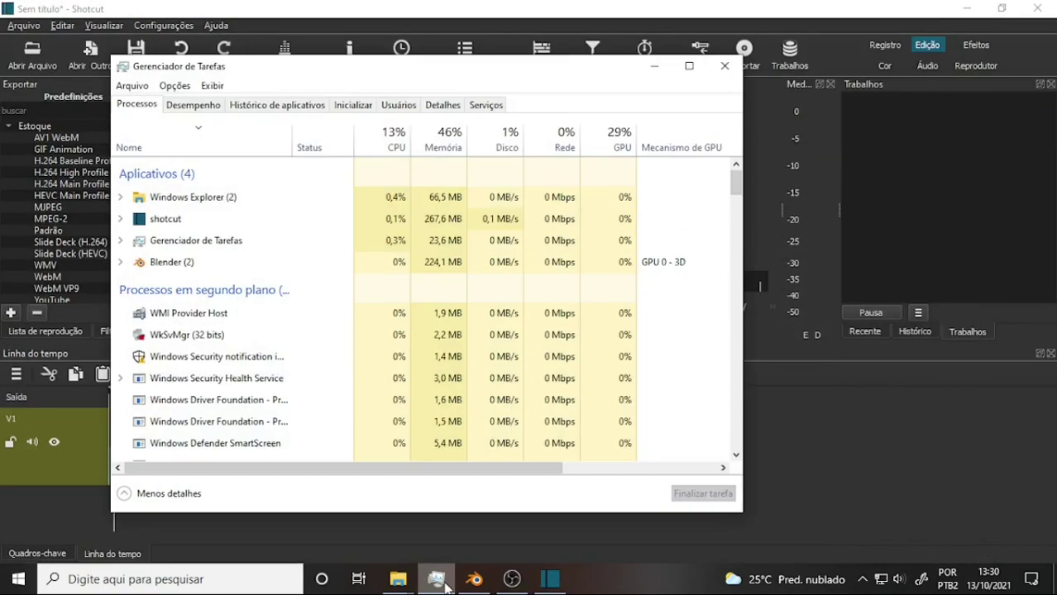
{"action": "left_click", "coordinate": [445, 583]}
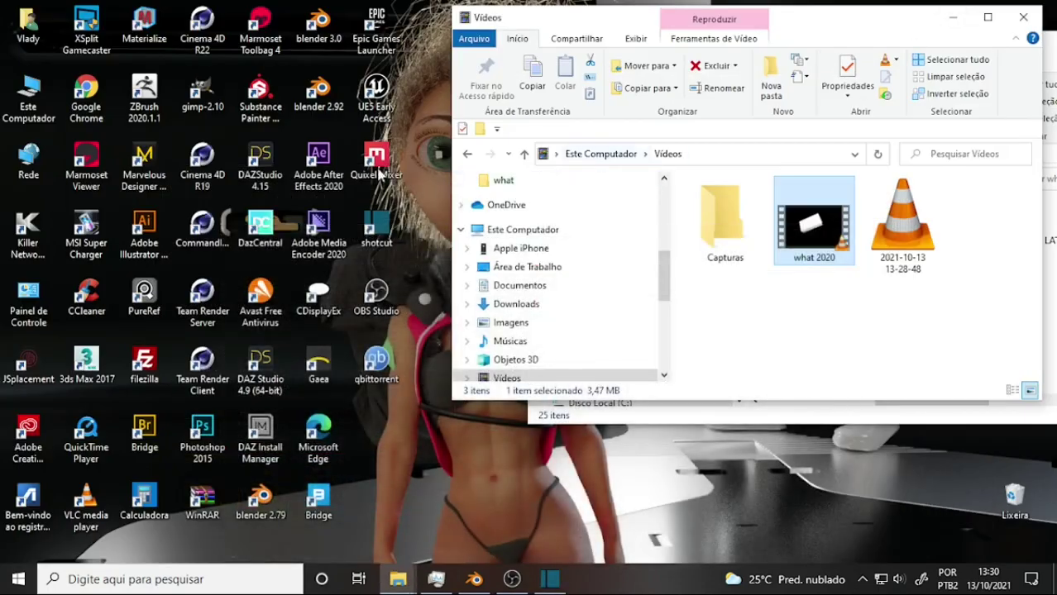
Open Seagate Expansion Drive (I:) in File Explorer
{"action": "left_click", "coordinate": [86, 101]}
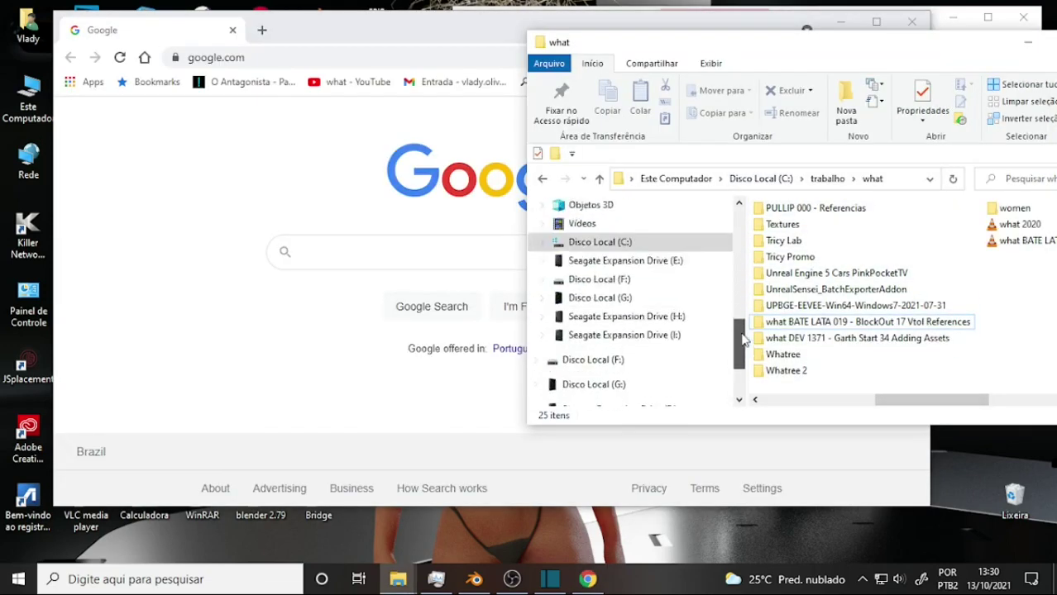
{"action": "left_click_drag", "start_coordinate": [742, 289], "coordinate": [742, 356]}
{"action": "left_click", "coordinate": [641, 366]}
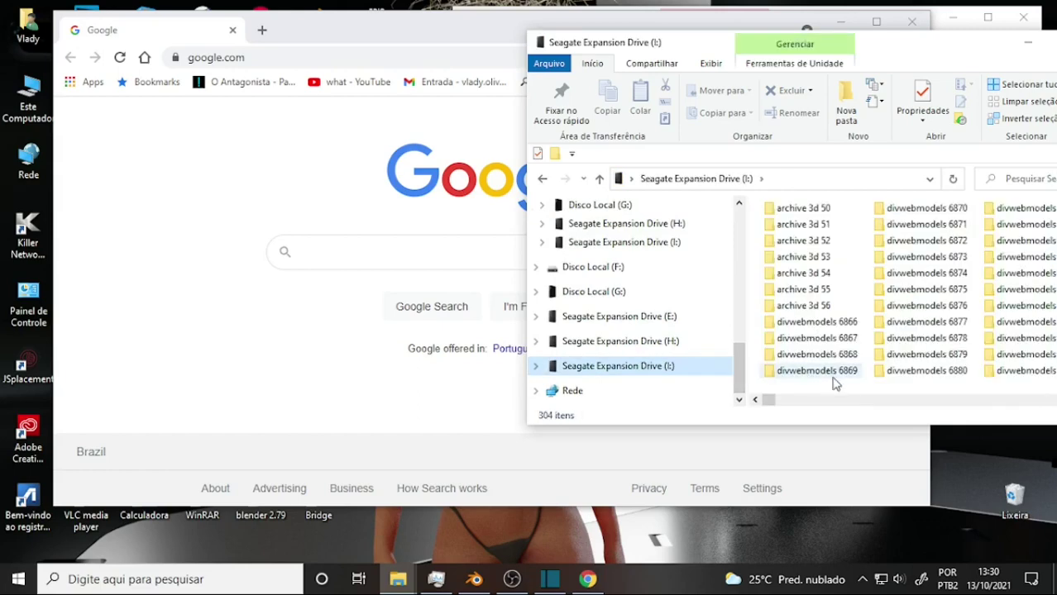
{"action": "mouse_move", "coordinate": [769, 400]}
{"action": "left_mouse_down"}
{"action": "mouse_move", "coordinate": [1043, 400]}
{"action": "mouse_move", "coordinate": [901, 364]}
{"action": "left_mouse_up"}
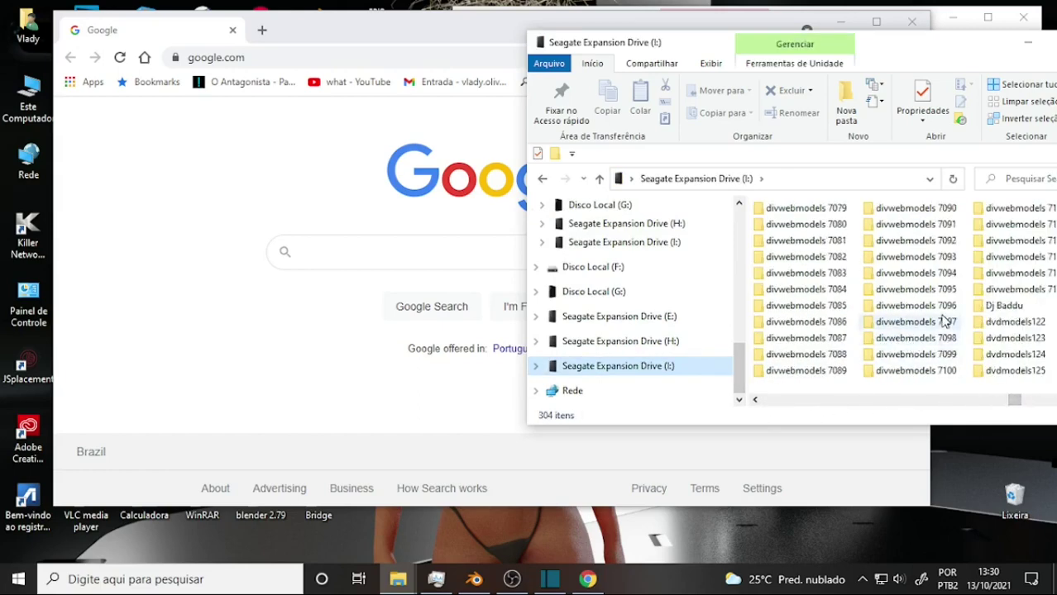
Go into divwebmodels 7099 > Raze Valorant > Jet Fighter, then bring Chrome forward
{"action": "double_click", "coordinate": [910, 354]}
{"action": "double_click", "coordinate": [799, 293]}
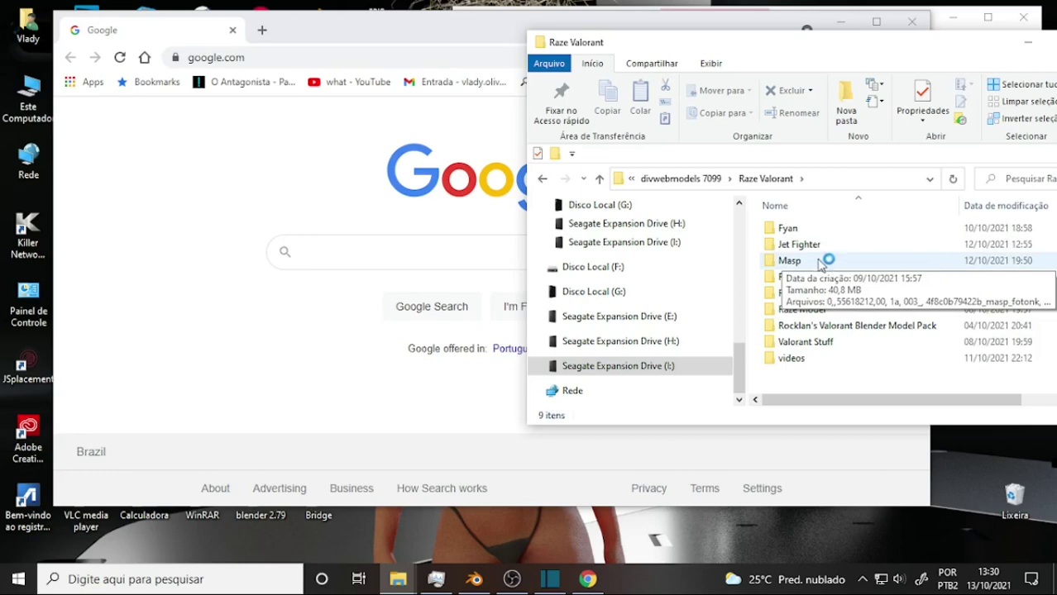
{"action": "double_click", "coordinate": [787, 231]}
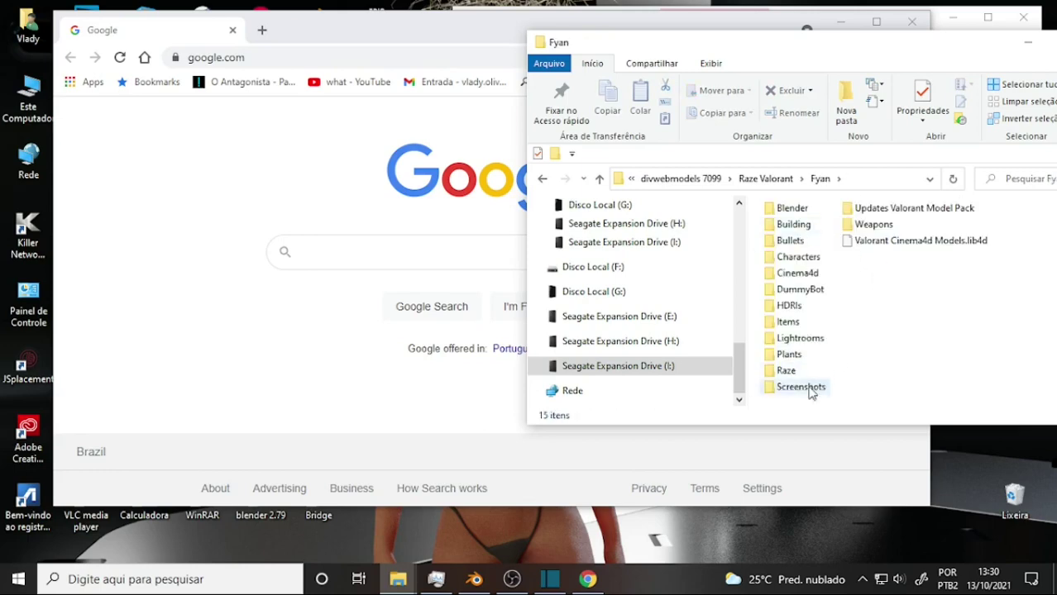
{"action": "left_click", "coordinate": [598, 178]}
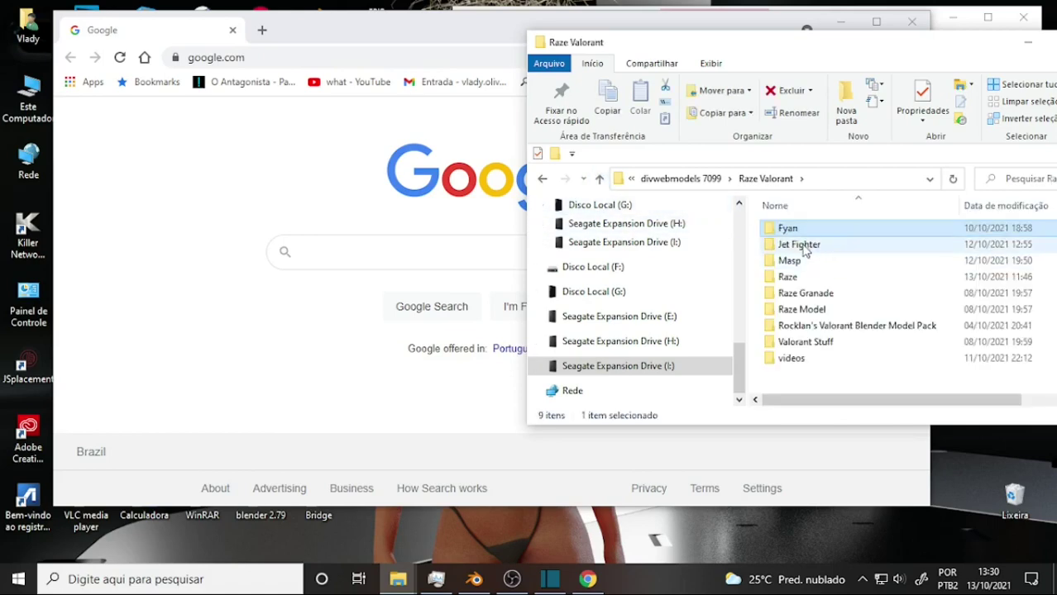
{"action": "double_click", "coordinate": [801, 245]}
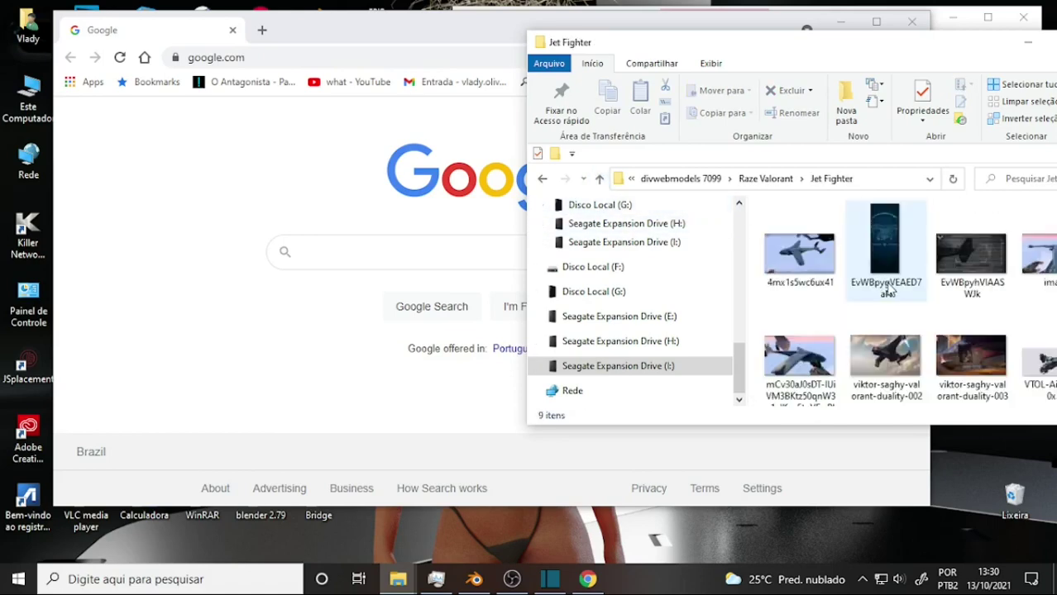
{"action": "mouse_move", "coordinate": [799, 252]}
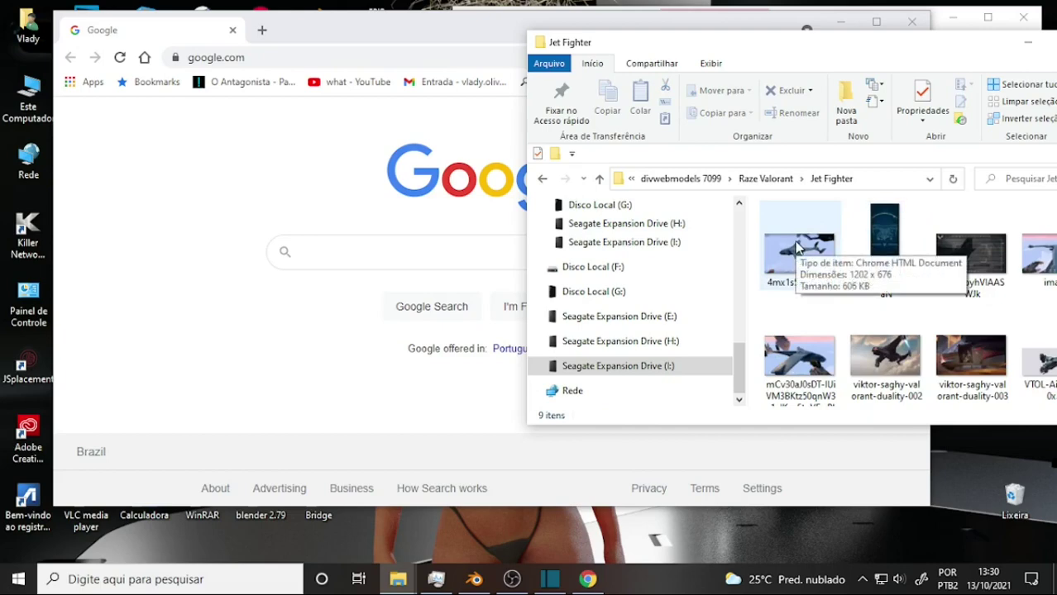
{"action": "left_click", "coordinate": [434, 15]}
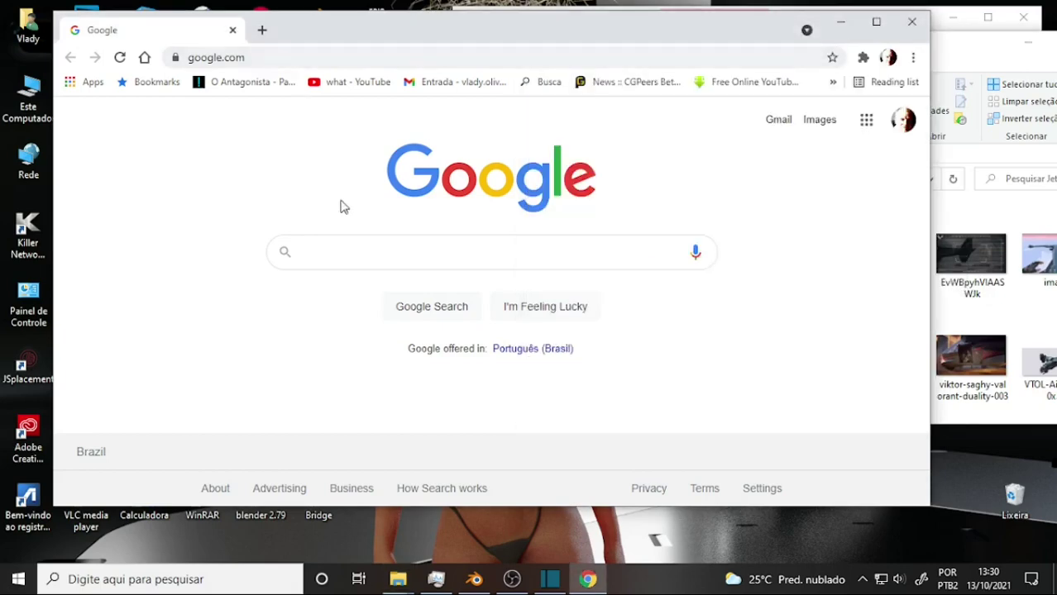
Search Google Images for 'jet fighter valorant' and scroll through the results
{"action": "left_click", "coordinate": [311, 256]}
{"action": "type", "text": "j"}
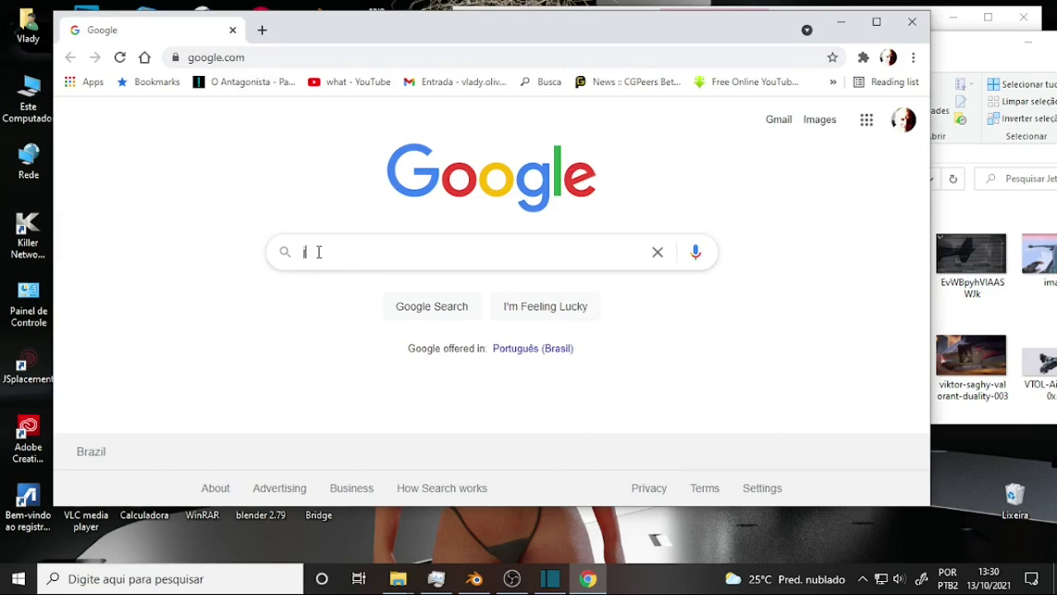
{"action": "type", "text": "et "}
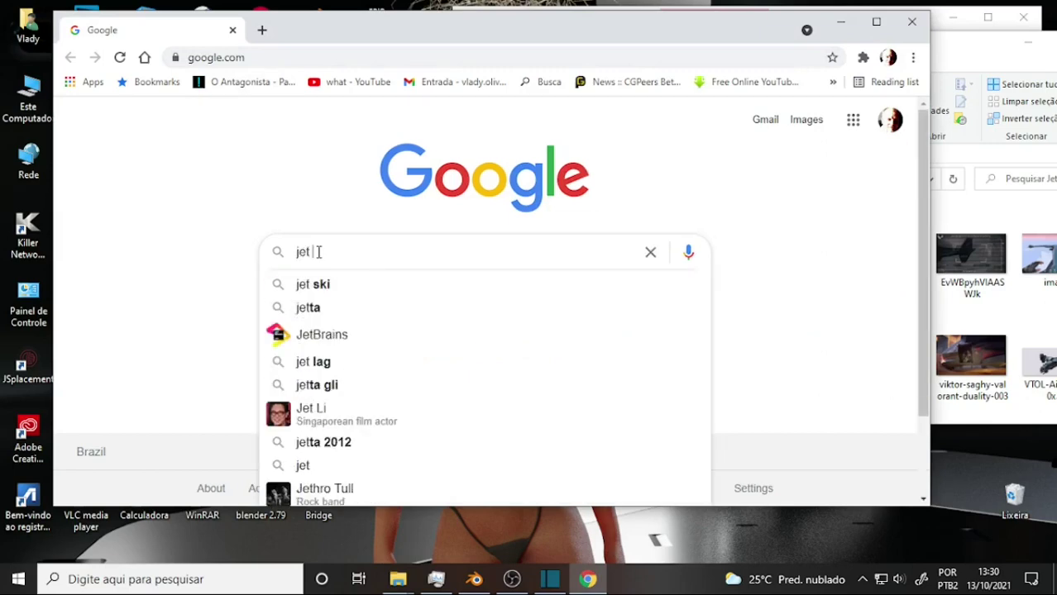
{"action": "type", "text": "fighter "}
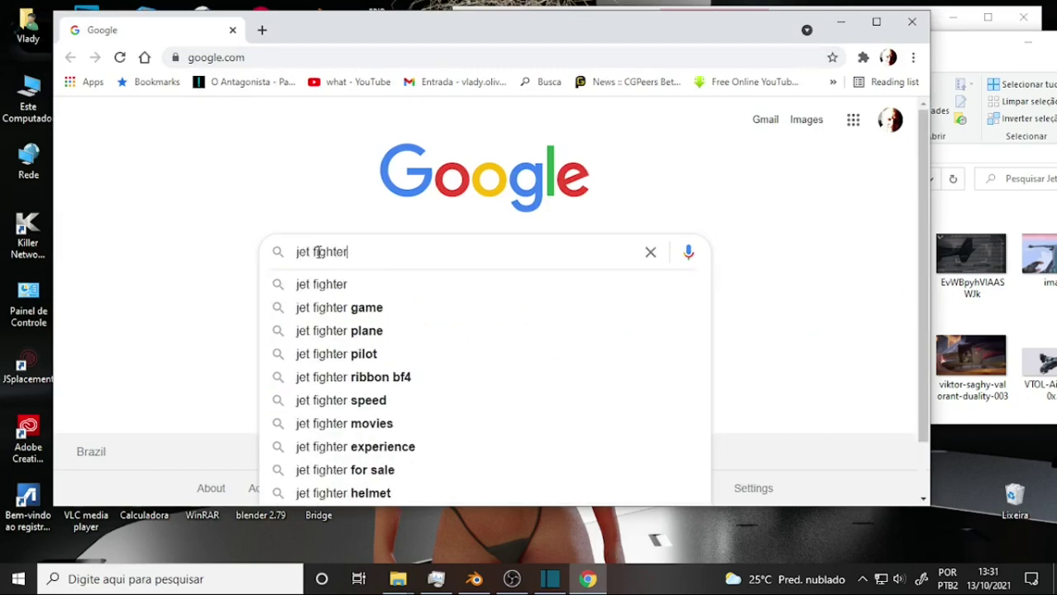
{"action": "type", "text": "va"}
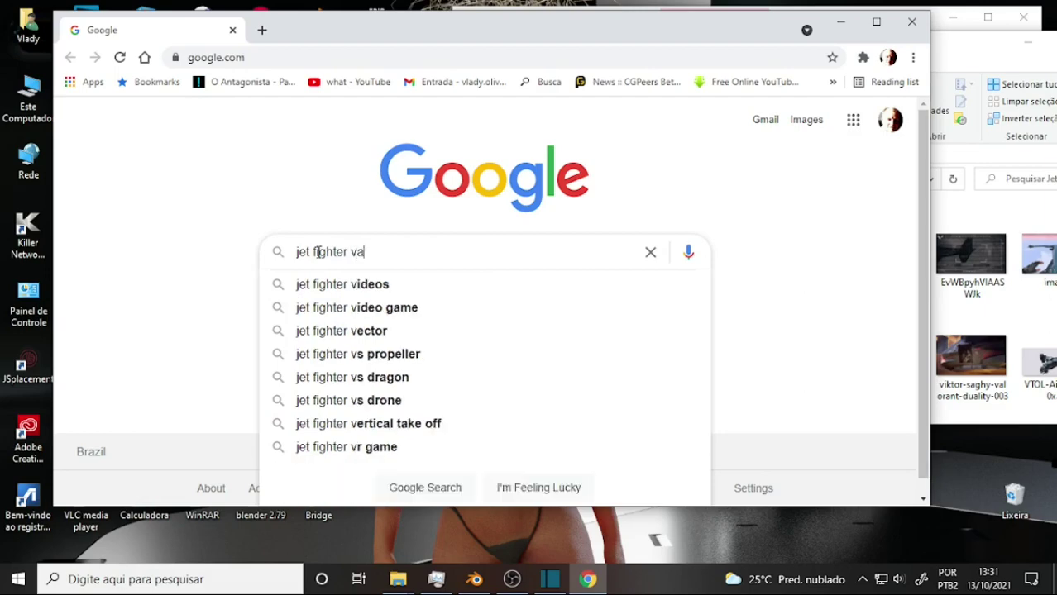
{"action": "type", "text": "lorant"}
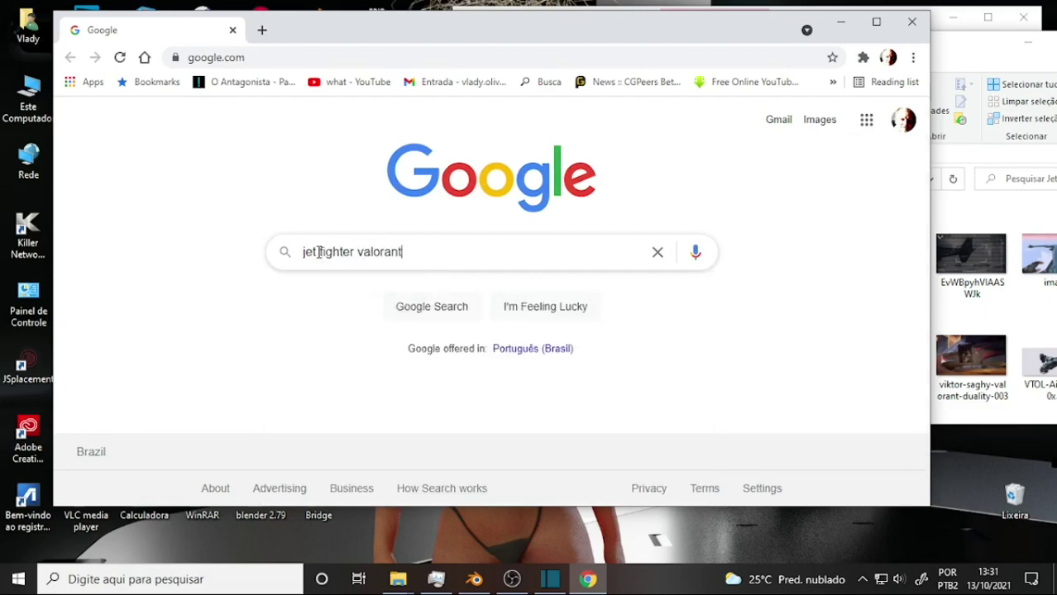
{"action": "key", "text": "Return"}
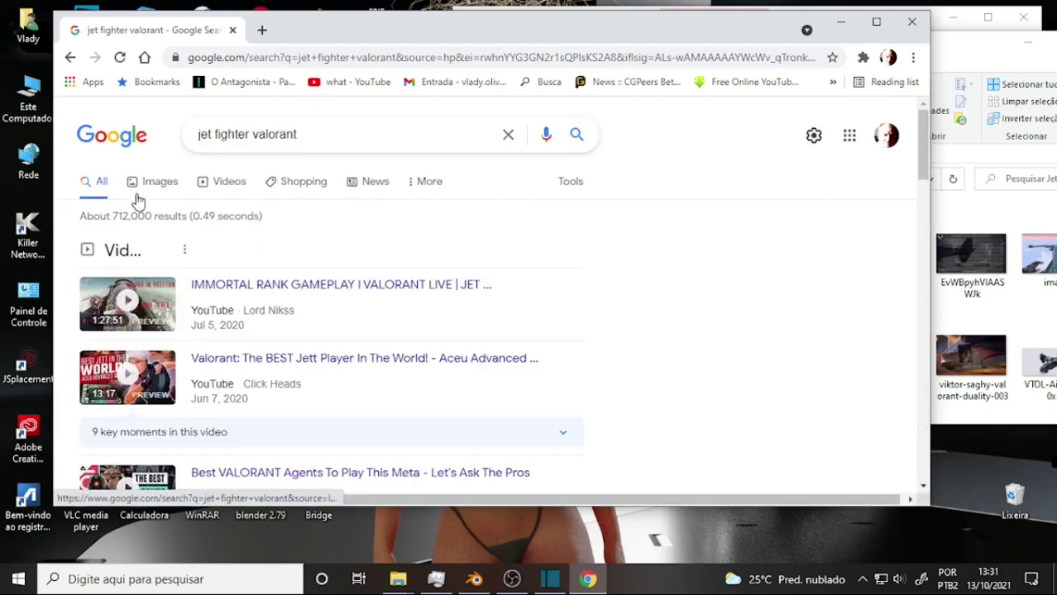
{"action": "left_click", "coordinate": [162, 184]}
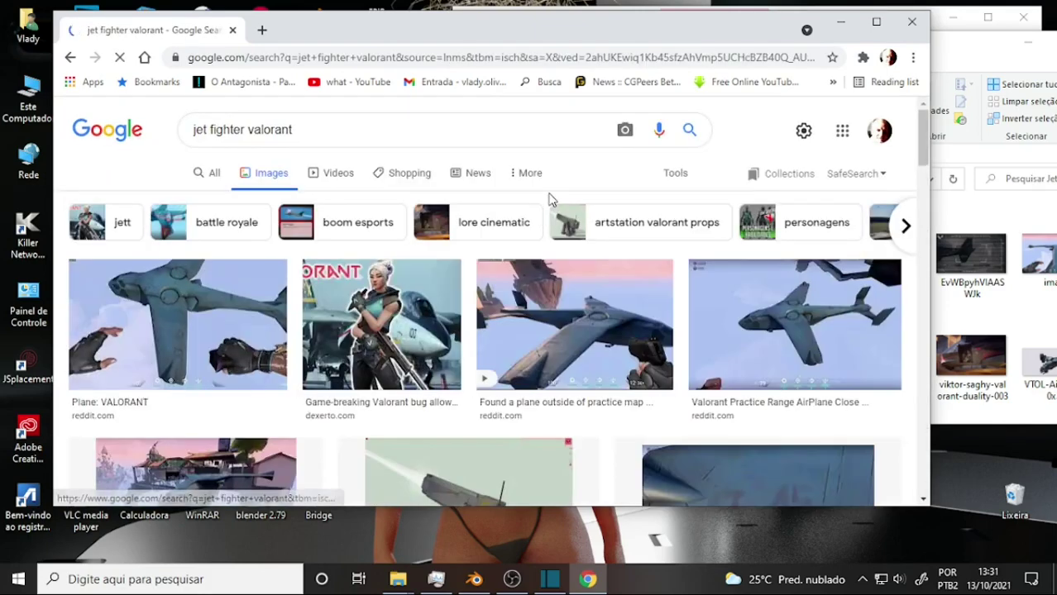
{"action": "scroll", "coordinate": [397, 221], "scroll_direction": "down", "scroll_amount": 1}
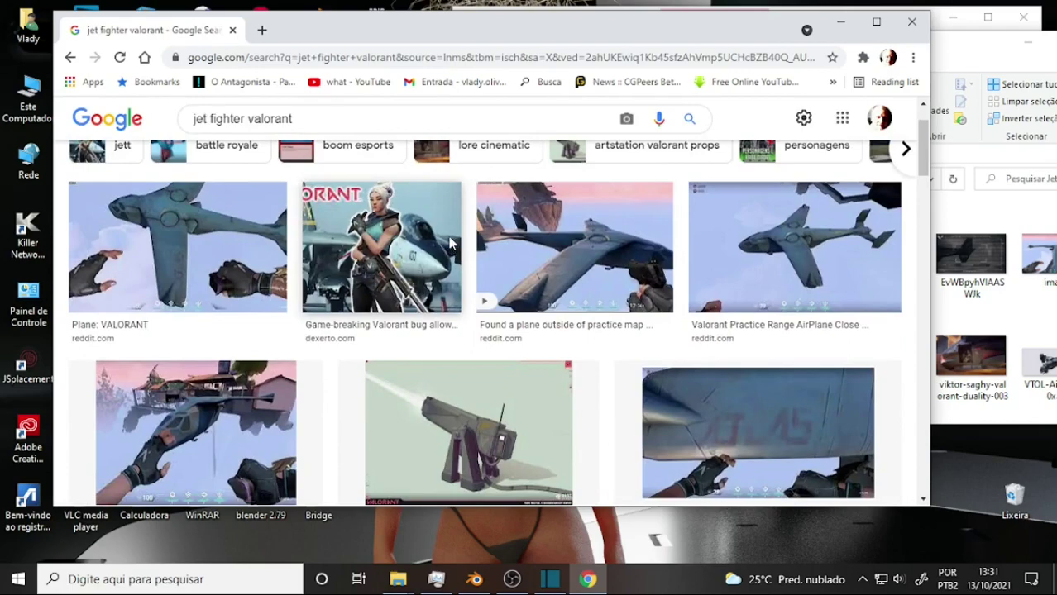
{"action": "scroll", "coordinate": [452, 239], "scroll_direction": "down", "scroll_amount": 4}
{"action": "scroll", "coordinate": [451, 238], "scroll_direction": "down", "scroll_amount": 1}
{"action": "scroll", "coordinate": [452, 238], "scroll_direction": "down", "scroll_amount": 2}
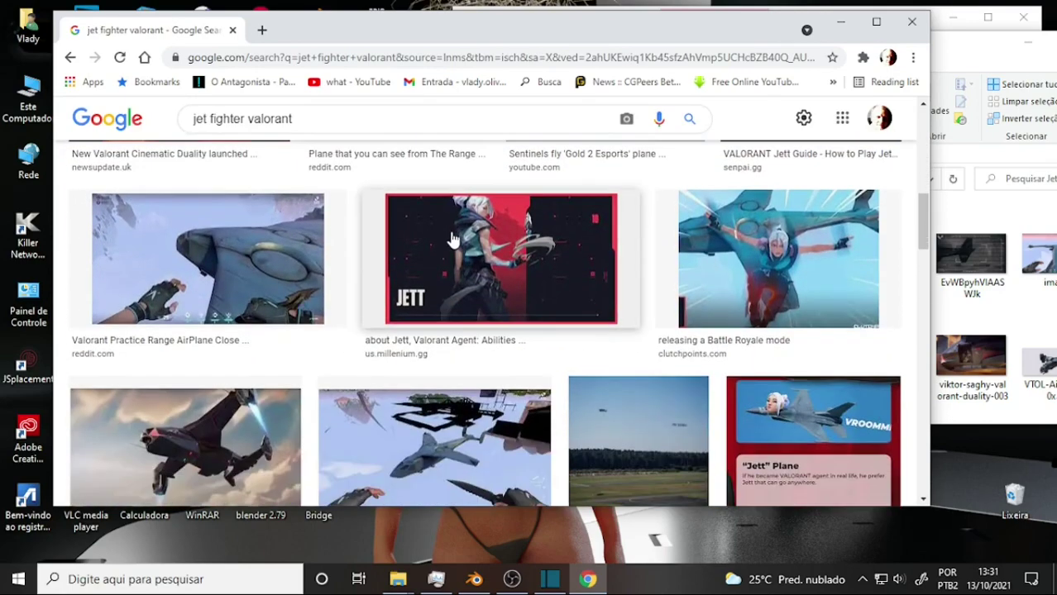
{"action": "scroll", "coordinate": [452, 239], "scroll_direction": "down", "scroll_amount": 2}
{"action": "scroll", "coordinate": [463, 236], "scroll_direction": "down", "scroll_amount": 1}
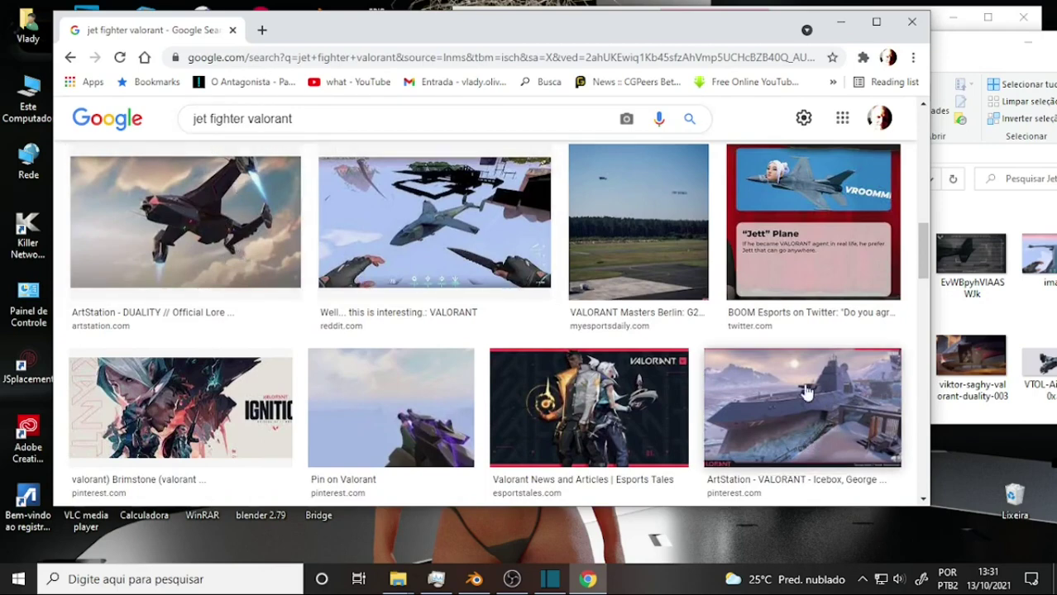
{"action": "scroll", "coordinate": [791, 399], "scroll_direction": "down", "scroll_amount": 2}
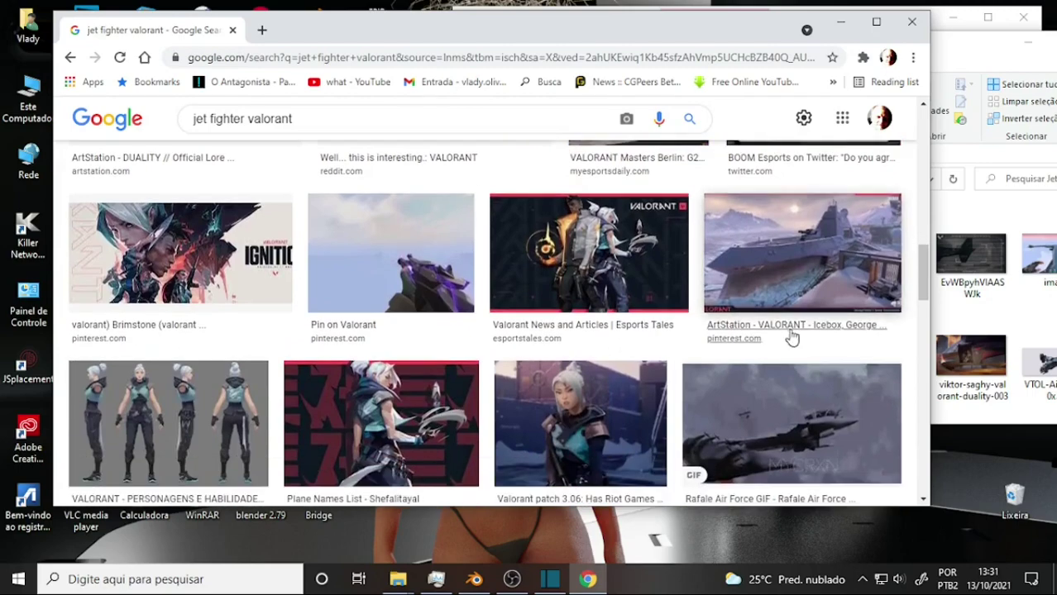
{"action": "scroll", "coordinate": [769, 306], "scroll_direction": "down", "scroll_amount": 3}
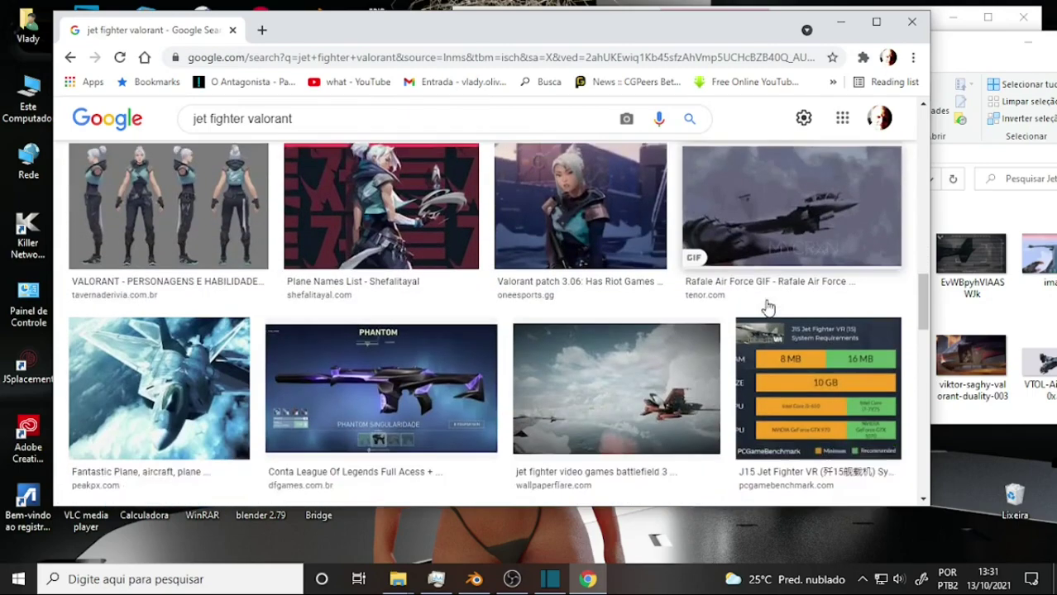
{"action": "scroll", "coordinate": [766, 315], "scroll_direction": "up", "scroll_amount": 3}
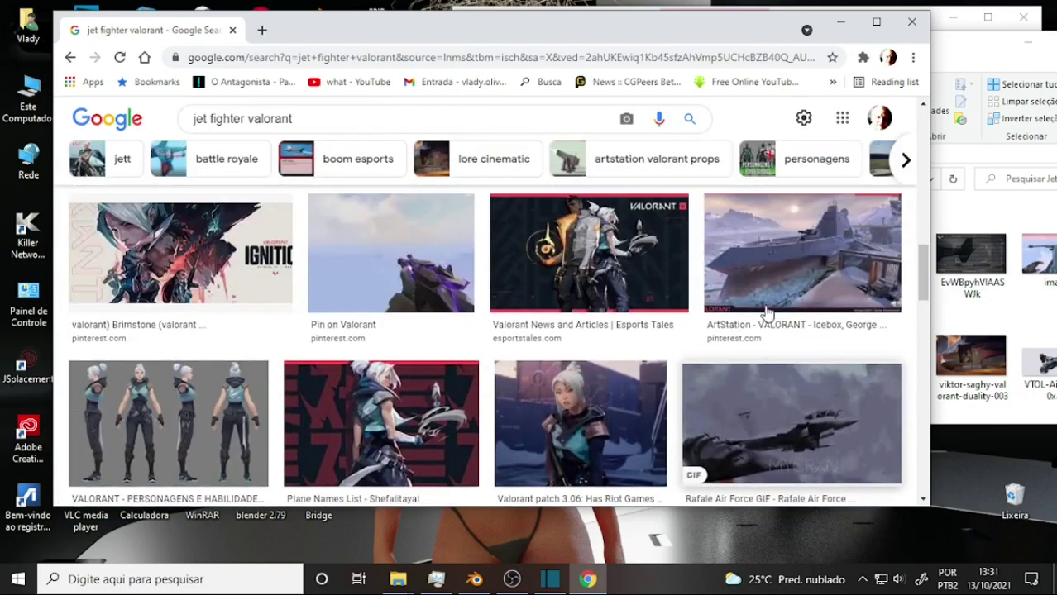
{"action": "scroll", "coordinate": [678, 289], "scroll_direction": "up", "scroll_amount": 5}
{"action": "scroll", "coordinate": [596, 273], "scroll_direction": "up", "scroll_amount": 3}
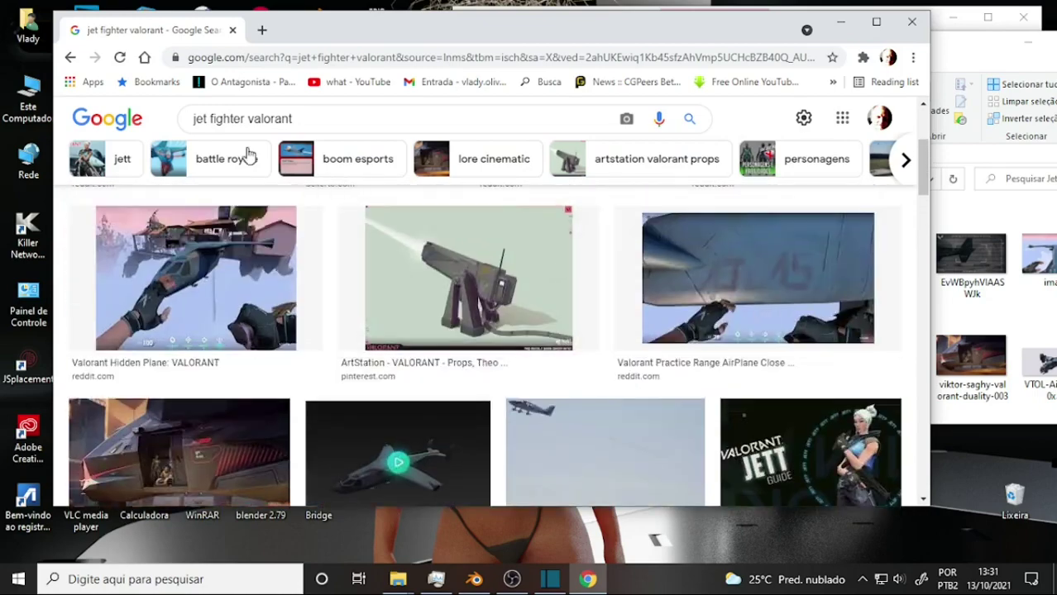
Replace 'jet fighter' with 'vtol' in the query, search, and browse the 'vtol valorant' images
{"action": "left_click", "coordinate": [248, 119]}
{"action": "left_click_drag", "start_coordinate": [240, 118], "coordinate": [144, 119]}
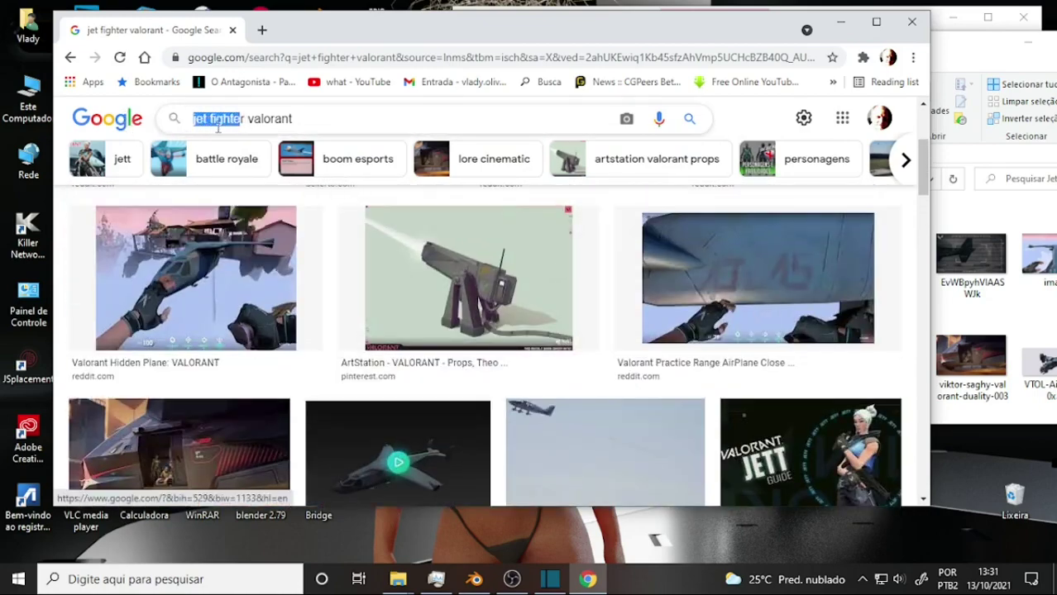
{"action": "left_click_drag", "start_coordinate": [245, 118], "coordinate": [115, 124]}
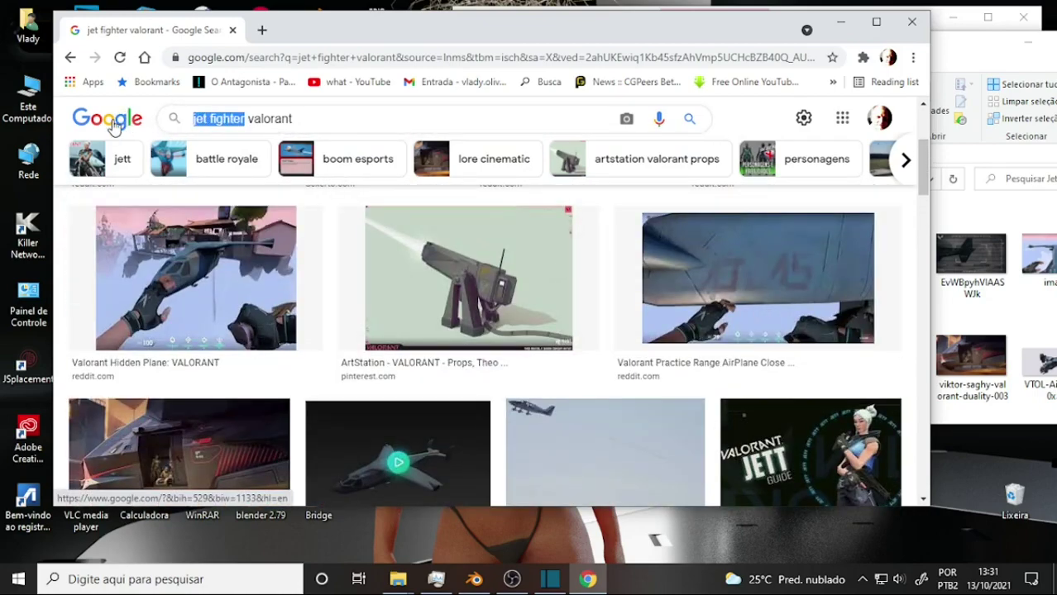
{"action": "type", "text": "vtol"}
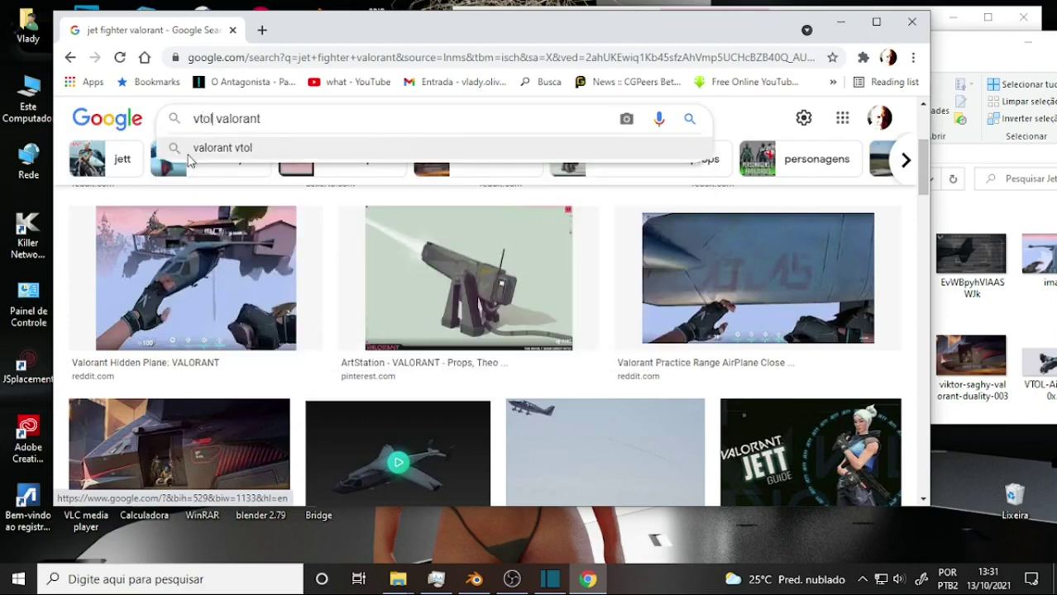
{"action": "key", "text": "Return"}
{"action": "scroll", "coordinate": [339, 192], "scroll_direction": "down", "scroll_amount": 1}
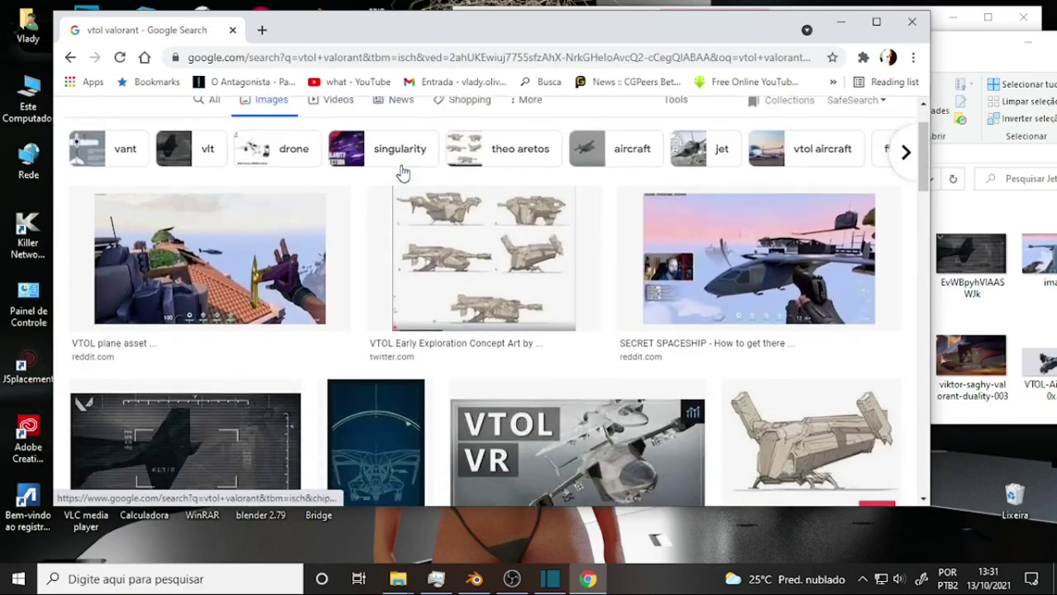
{"action": "scroll", "coordinate": [401, 170], "scroll_direction": "down", "scroll_amount": 1}
{"action": "scroll", "coordinate": [579, 198], "scroll_direction": "down", "scroll_amount": 2}
{"action": "scroll", "coordinate": [605, 203], "scroll_direction": "down", "scroll_amount": 1}
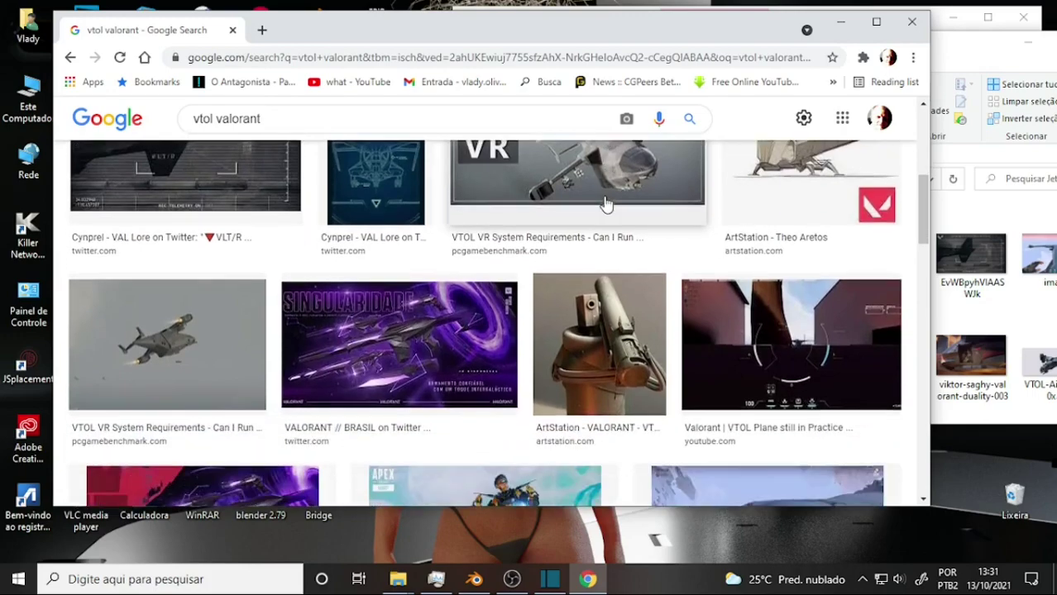
{"action": "scroll", "coordinate": [604, 203], "scroll_direction": "down", "scroll_amount": 2}
{"action": "scroll", "coordinate": [604, 205], "scroll_direction": "down", "scroll_amount": 1}
{"action": "scroll", "coordinate": [605, 207], "scroll_direction": "down", "scroll_amount": 2}
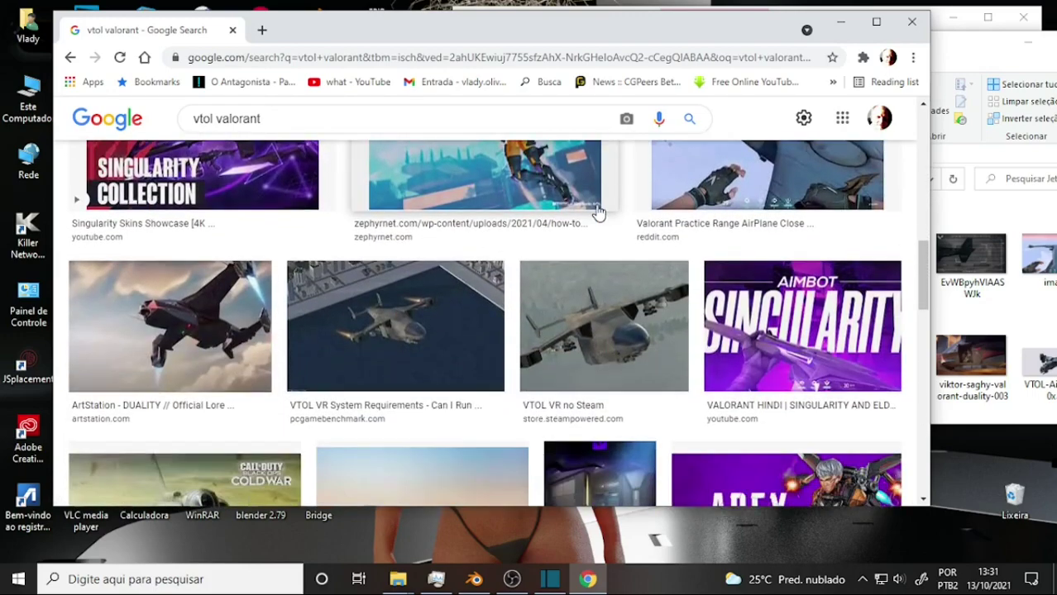
{"action": "scroll", "coordinate": [599, 211], "scroll_direction": "down", "scroll_amount": 1}
{"action": "scroll", "coordinate": [418, 277], "scroll_direction": "down", "scroll_amount": 2}
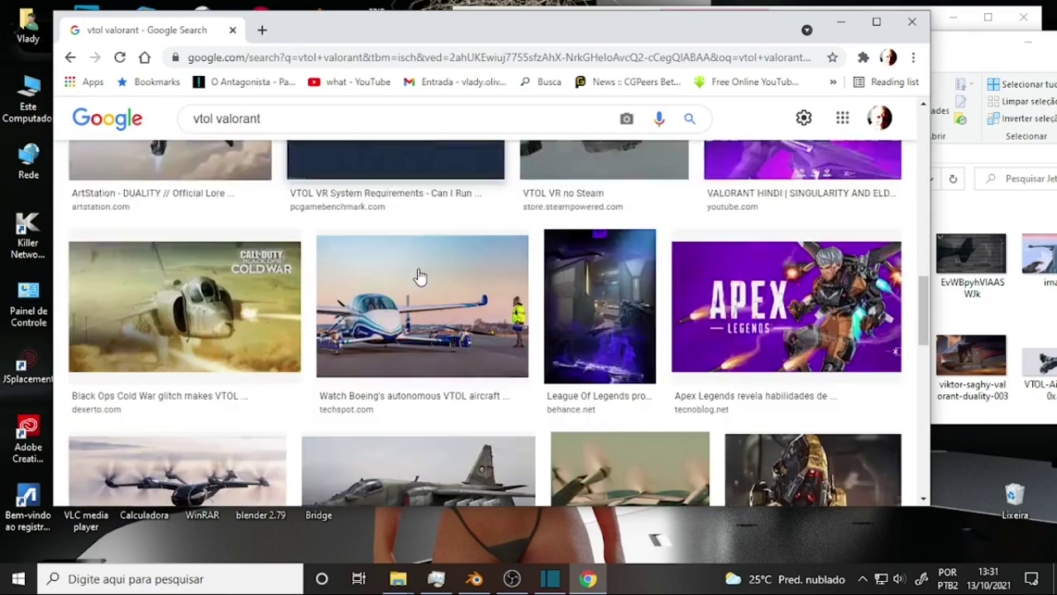
{"action": "scroll", "coordinate": [418, 277], "scroll_direction": "down", "scroll_amount": 1}
{"action": "scroll", "coordinate": [417, 277], "scroll_direction": "up", "scroll_amount": 2}
{"action": "scroll", "coordinate": [419, 277], "scroll_direction": "up", "scroll_amount": 1}
{"action": "scroll", "coordinate": [420, 274], "scroll_direction": "up", "scroll_amount": 3}
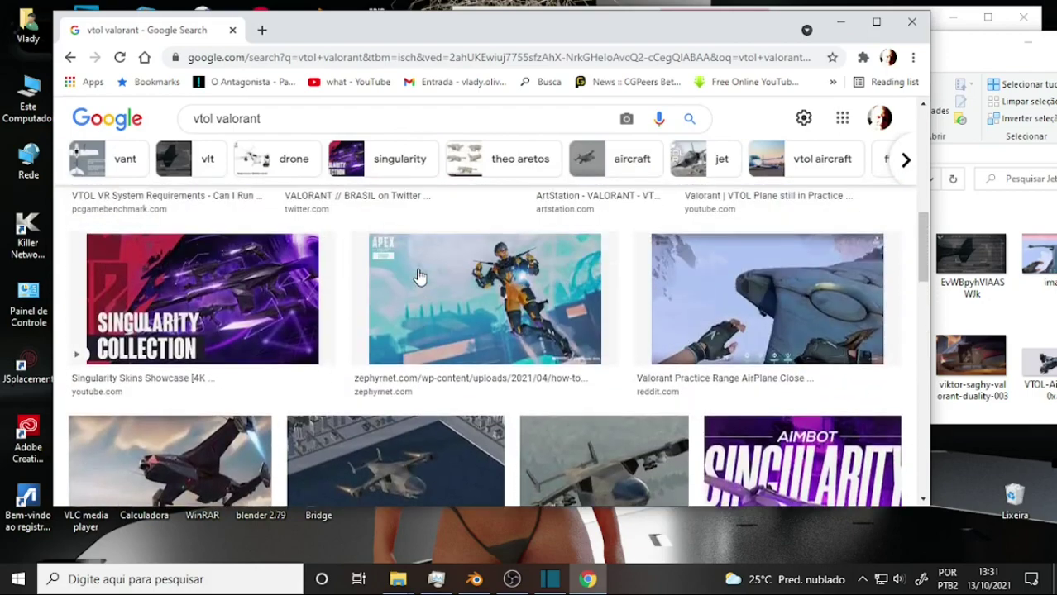
{"action": "scroll", "coordinate": [405, 277], "scroll_direction": "down", "scroll_amount": 2}
{"action": "scroll", "coordinate": [496, 268], "scroll_direction": "down", "scroll_amount": 3}
{"action": "scroll", "coordinate": [532, 263], "scroll_direction": "down", "scroll_amount": 5}
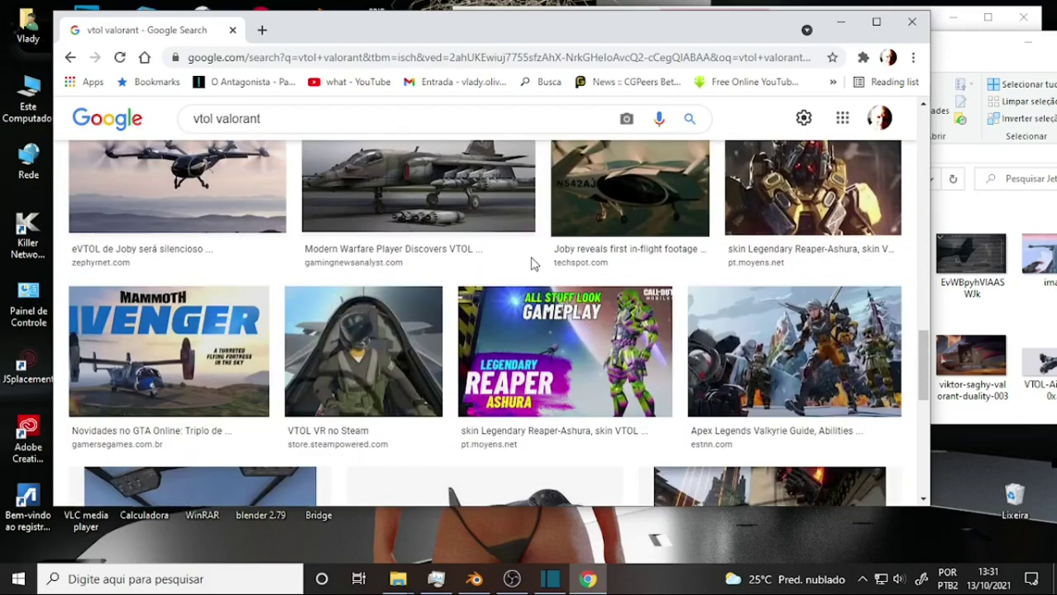
{"action": "scroll", "coordinate": [536, 259], "scroll_direction": "down", "scroll_amount": 2}
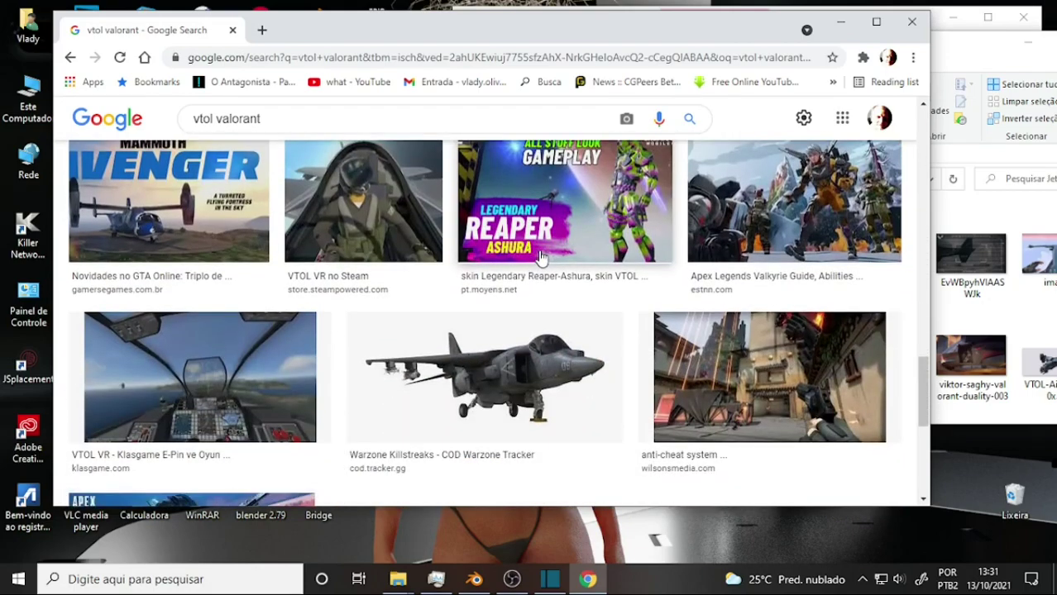
{"action": "scroll", "coordinate": [540, 257], "scroll_direction": "down", "scroll_amount": 2}
{"action": "scroll", "coordinate": [539, 257], "scroll_direction": "down", "scroll_amount": 3}
{"action": "scroll", "coordinate": [540, 257], "scroll_direction": "up", "scroll_amount": 7}
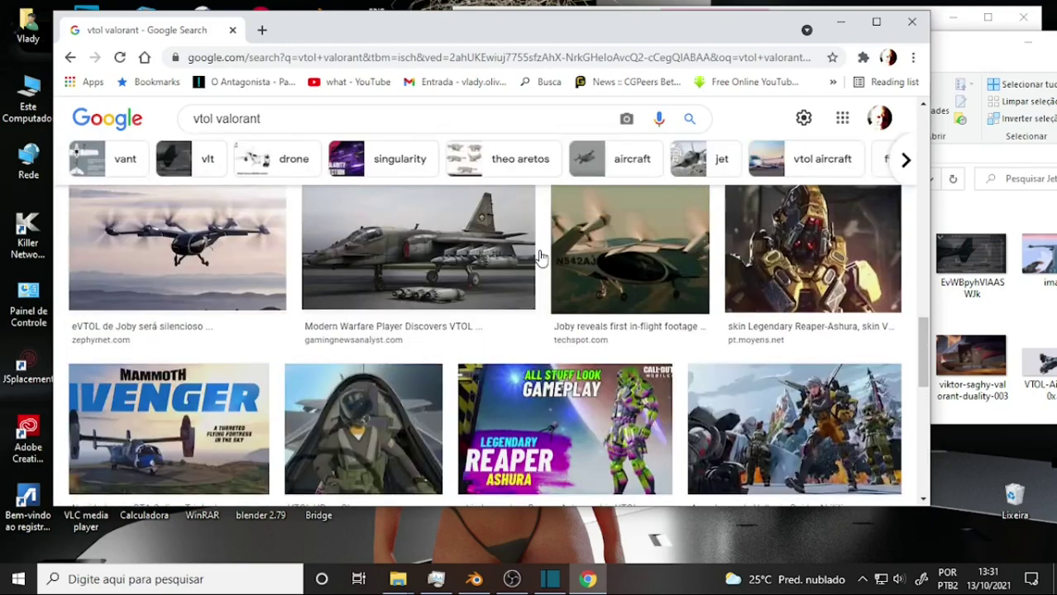
{"action": "scroll", "coordinate": [539, 257], "scroll_direction": "up", "scroll_amount": 3}
{"action": "scroll", "coordinate": [540, 257], "scroll_direction": "down", "scroll_amount": 1}
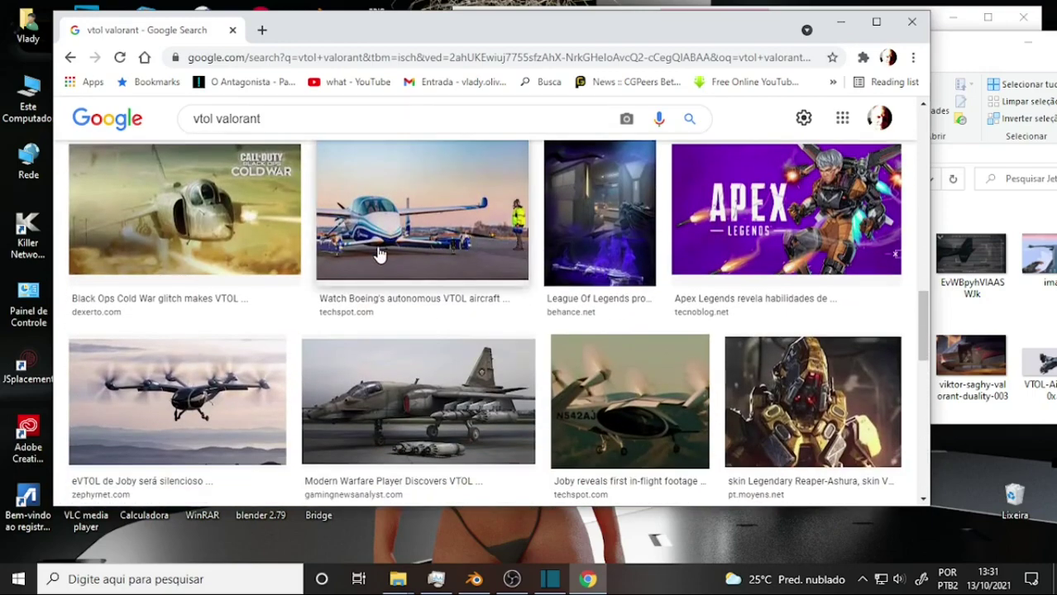
In a new tab, search 'vtol meaning in cod' and read the Vertical Take Off and Landing definition
{"action": "left_click", "coordinate": [262, 30]}
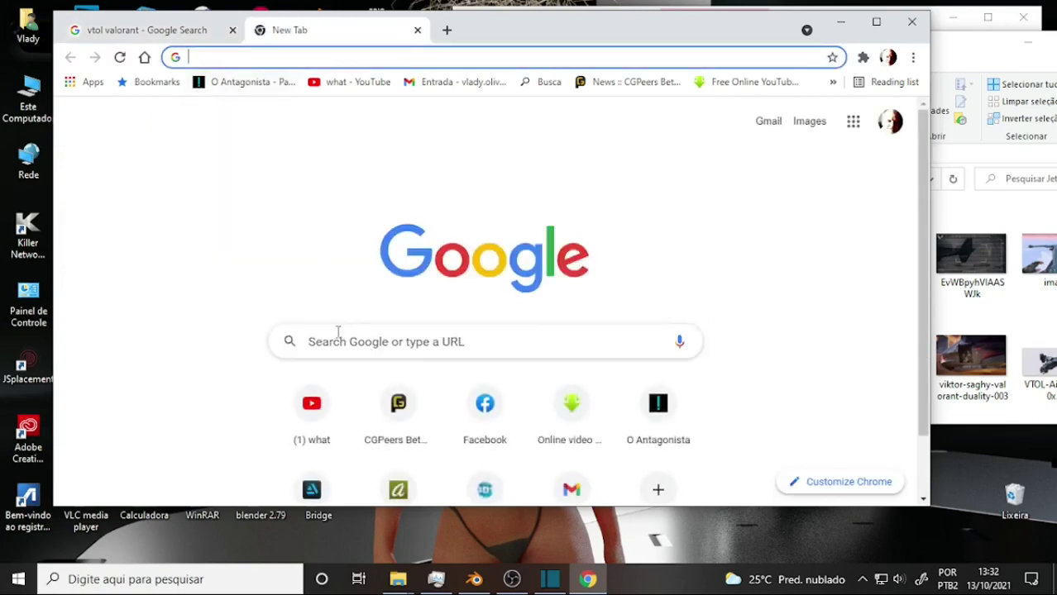
{"action": "type", "text": "vtol"}
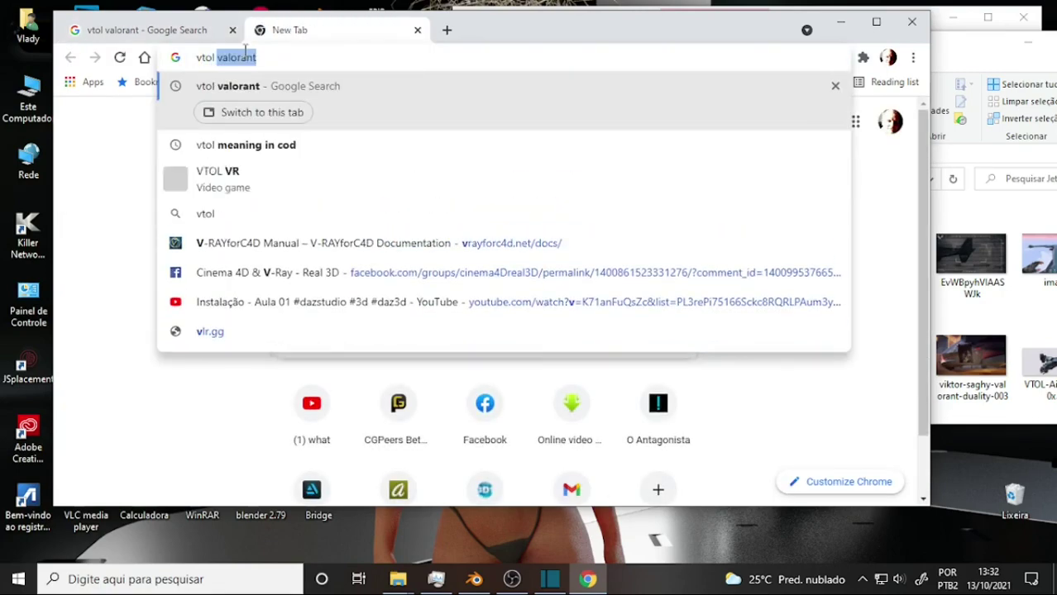
{"action": "type", "text": " meaning+in+cod&rlz=1C1CHZL_pt-BRBR719BR719&oq=vtol+meaning&aqs=chrome.0.69i59j69i57j0."}
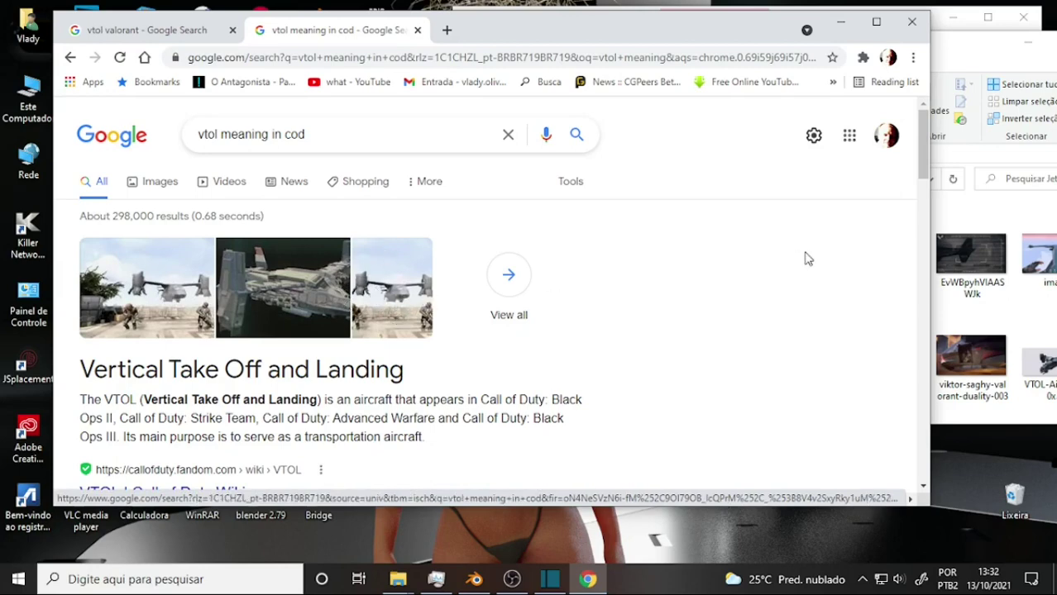
{"action": "scroll", "coordinate": [799, 259], "scroll_direction": "down", "scroll_amount": 3}
{"action": "scroll", "coordinate": [799, 259], "scroll_direction": "up", "scroll_amount": 3}
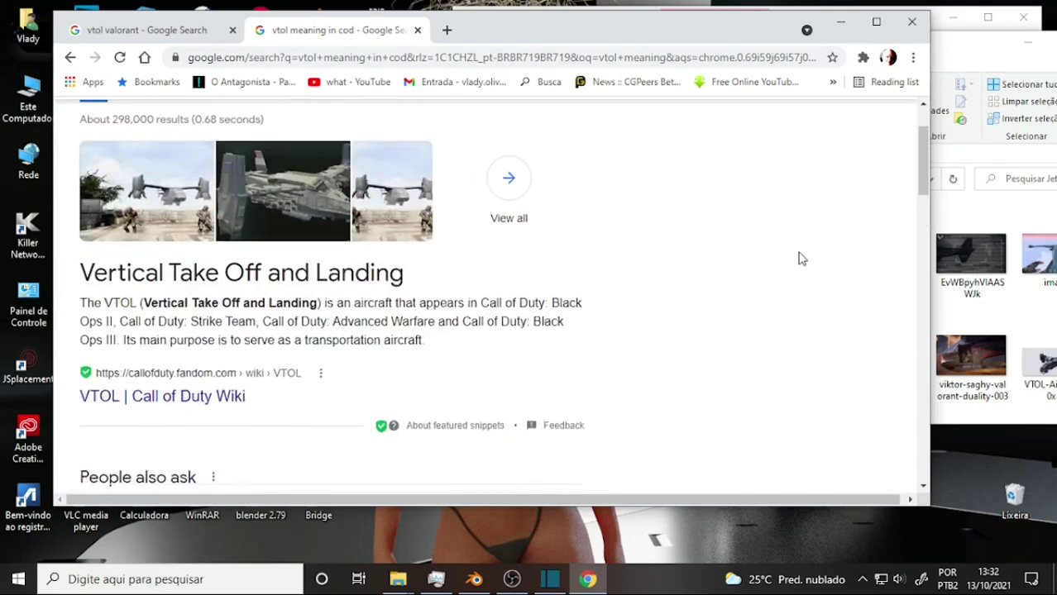
{"action": "scroll", "coordinate": [799, 258], "scroll_direction": "down", "scroll_amount": 4}
{"action": "scroll", "coordinate": [799, 259], "scroll_direction": "down", "scroll_amount": 3}
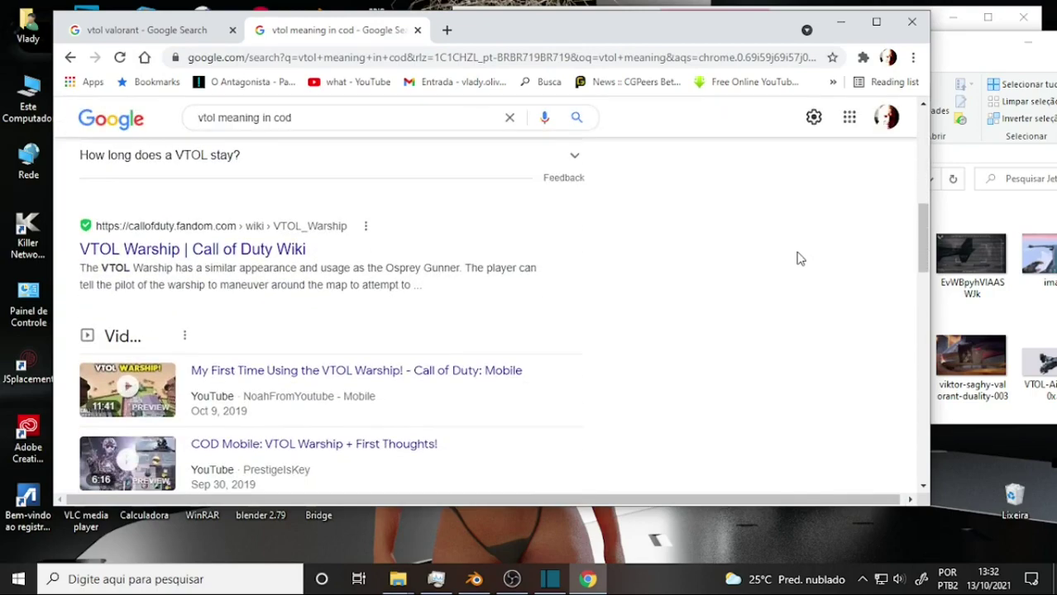
{"action": "scroll", "coordinate": [754, 259], "scroll_direction": "down", "scroll_amount": 4}
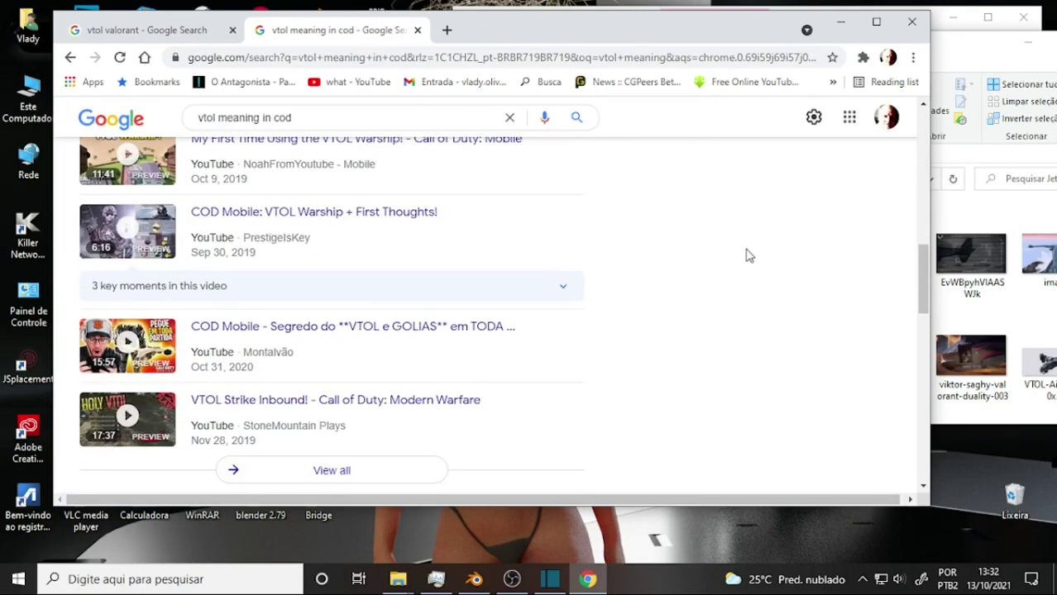
{"action": "scroll", "coordinate": [754, 259], "scroll_direction": "up", "scroll_amount": 4}
{"action": "scroll", "coordinate": [740, 247], "scroll_direction": "up", "scroll_amount": 4}
{"action": "scroll", "coordinate": [727, 251], "scroll_direction": "down", "scroll_amount": 2}
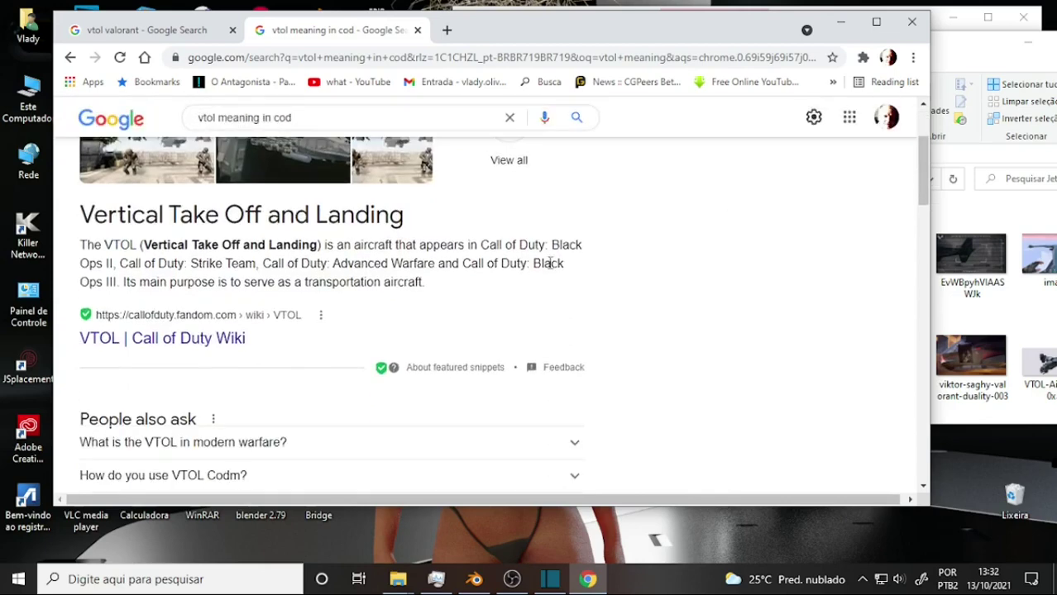
{"action": "scroll", "coordinate": [453, 262], "scroll_direction": "up", "scroll_amount": 2}
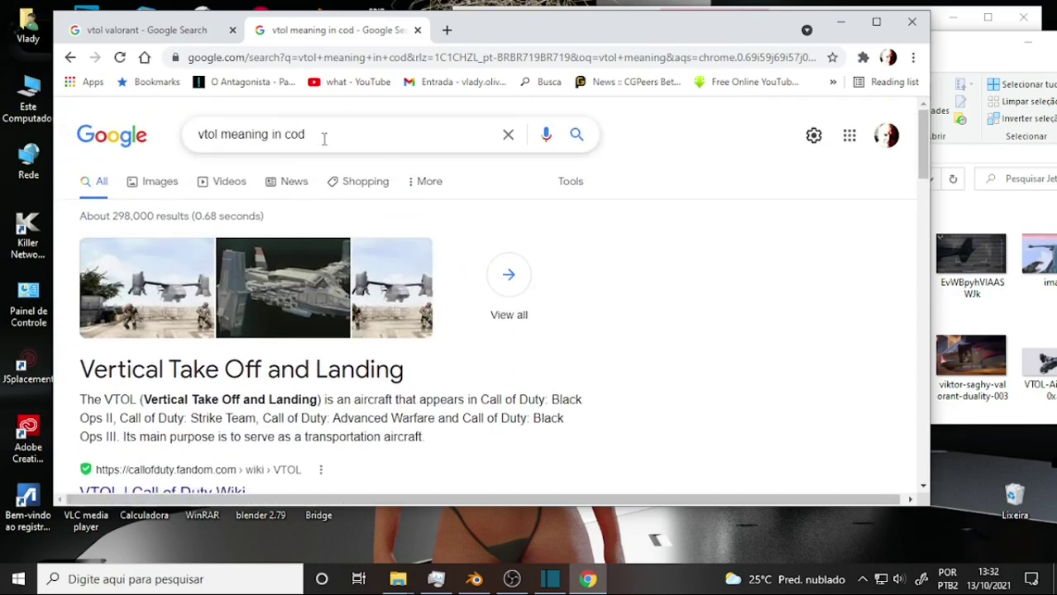
Back on the vtol valorant image results, append 'gridshhet' to the search query
{"action": "left_click", "coordinate": [175, 31]}
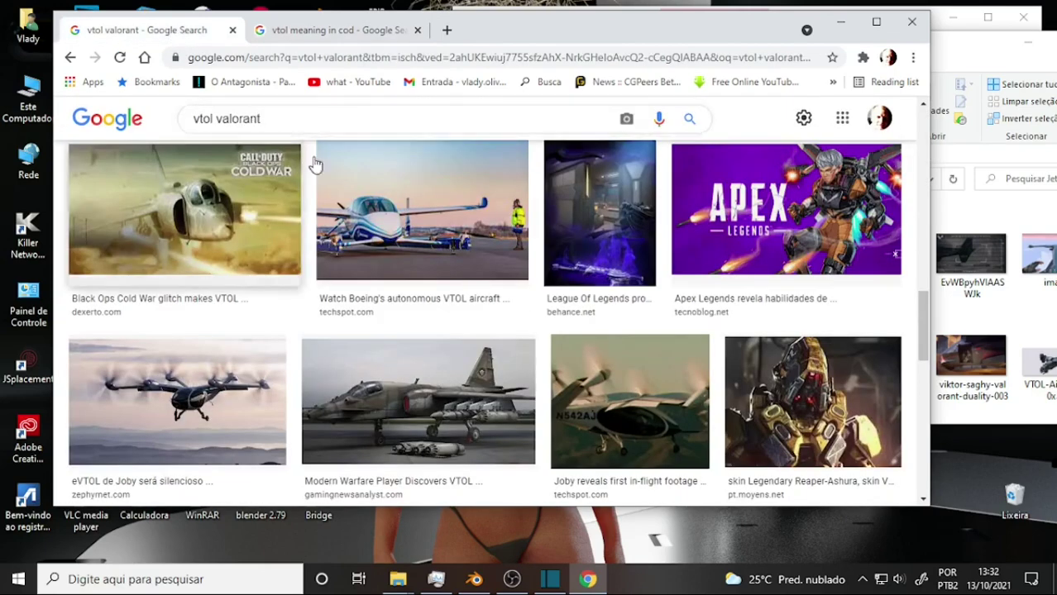
{"action": "scroll", "coordinate": [497, 240], "scroll_direction": "down", "scroll_amount": 4}
{"action": "scroll", "coordinate": [508, 244], "scroll_direction": "down", "scroll_amount": 2}
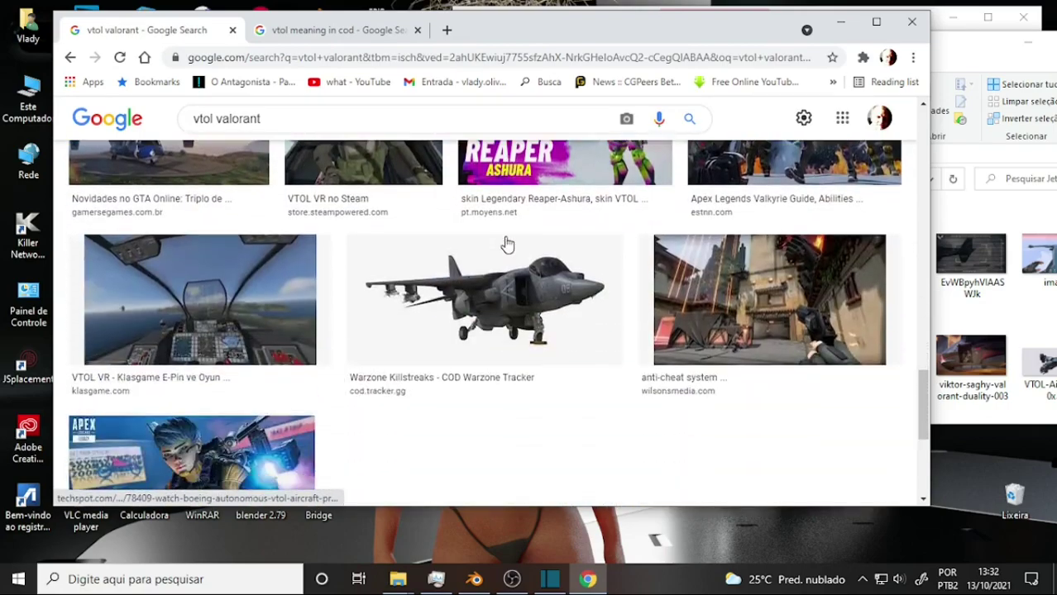
{"action": "scroll", "coordinate": [507, 244], "scroll_direction": "down", "scroll_amount": 3}
{"action": "scroll", "coordinate": [507, 244], "scroll_direction": "up", "scroll_amount": 2}
{"action": "scroll", "coordinate": [507, 242], "scroll_direction": "up", "scroll_amount": 3}
{"action": "scroll", "coordinate": [508, 242], "scroll_direction": "up", "scroll_amount": 3}
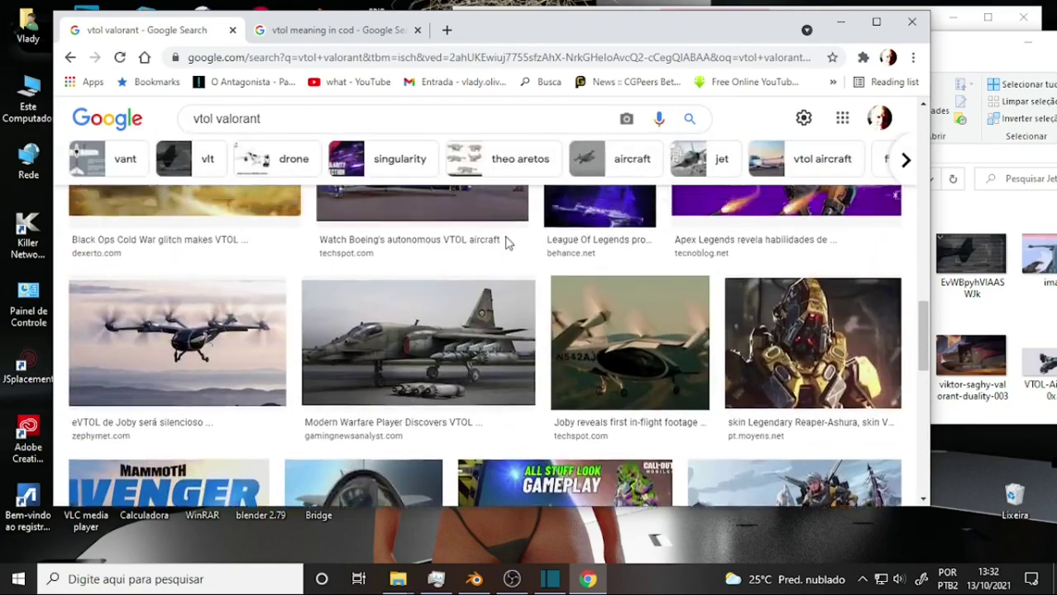
{"action": "scroll", "coordinate": [562, 260], "scroll_direction": "up", "scroll_amount": 3}
{"action": "scroll", "coordinate": [563, 260], "scroll_direction": "up", "scroll_amount": 3}
{"action": "scroll", "coordinate": [563, 260], "scroll_direction": "up", "scroll_amount": 3}
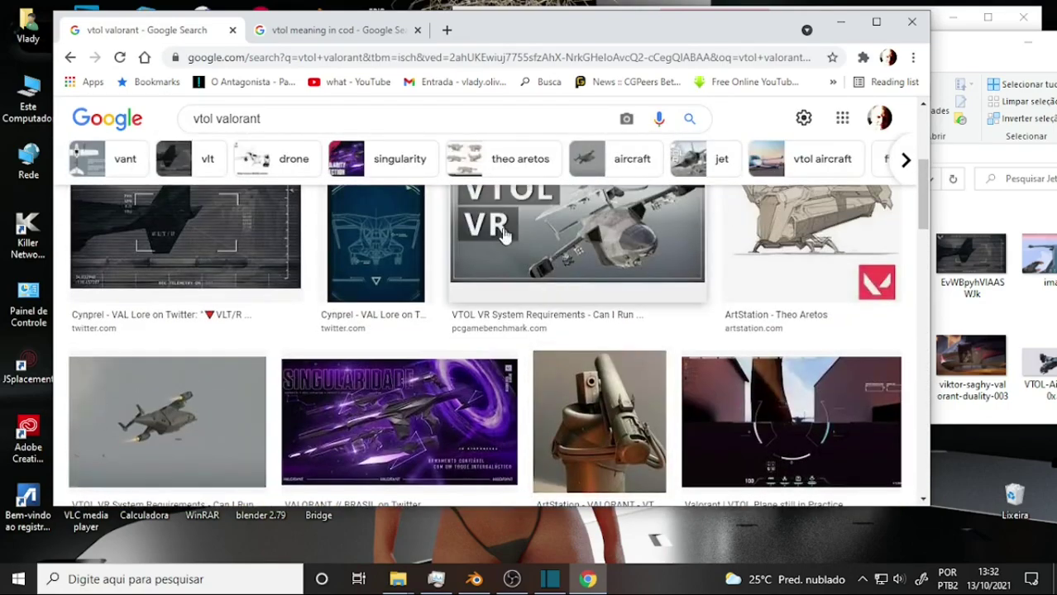
{"action": "left_click", "coordinate": [269, 120]}
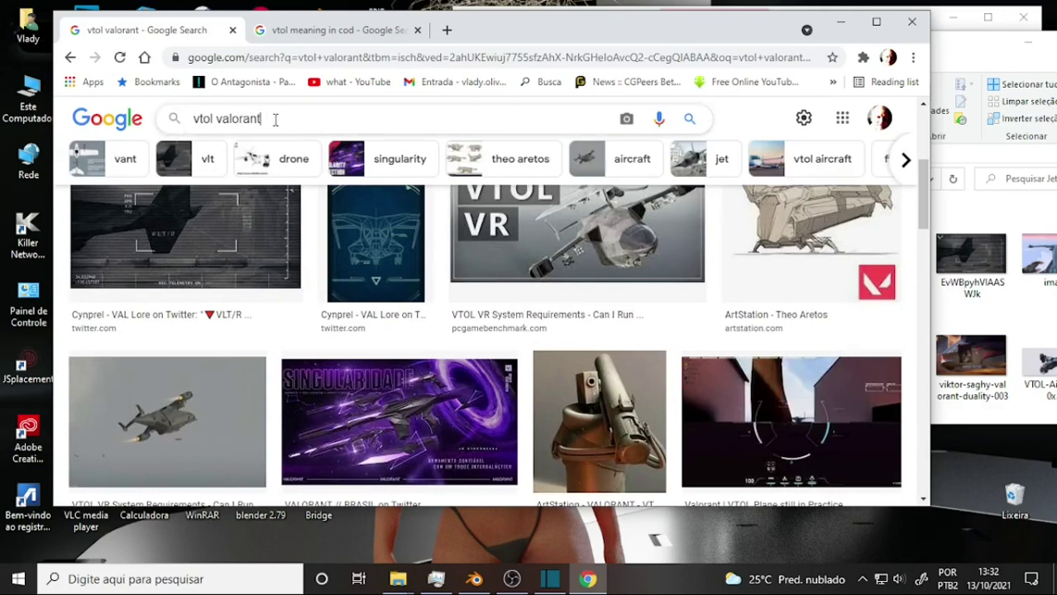
{"action": "type", "text": "grids"}
{"action": "type", "text": "hhet"}
Correct the query to 'vtol valorant gridsheet', run it, and scroll the image results
{"action": "left_click", "coordinate": [306, 119]}
{"action": "key", "text": "BackSpace"}
{"action": "type", "text": "eet"}
{"action": "key", "text": "Return"}
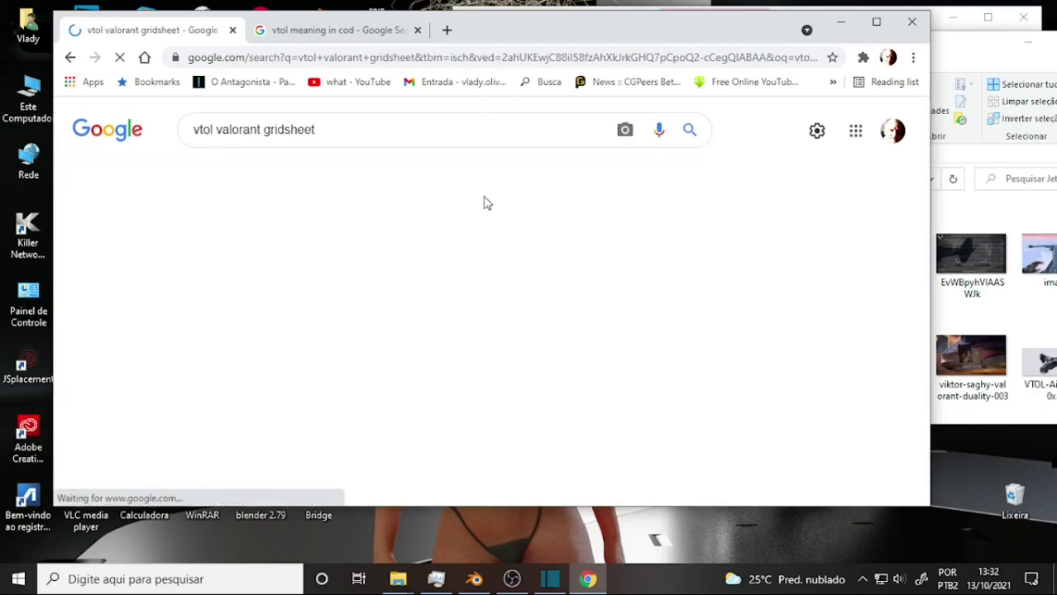
{"action": "scroll", "coordinate": [523, 192], "scroll_direction": "down", "scroll_amount": 3}
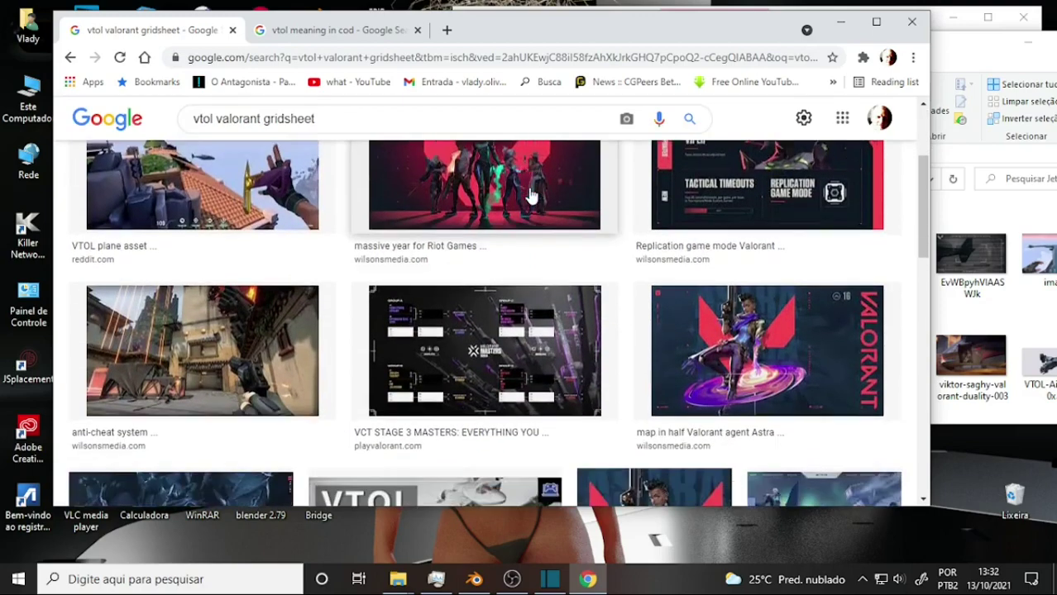
{"action": "scroll", "coordinate": [522, 193], "scroll_direction": "down", "scroll_amount": 3}
{"action": "scroll", "coordinate": [529, 192], "scroll_direction": "down", "scroll_amount": 1}
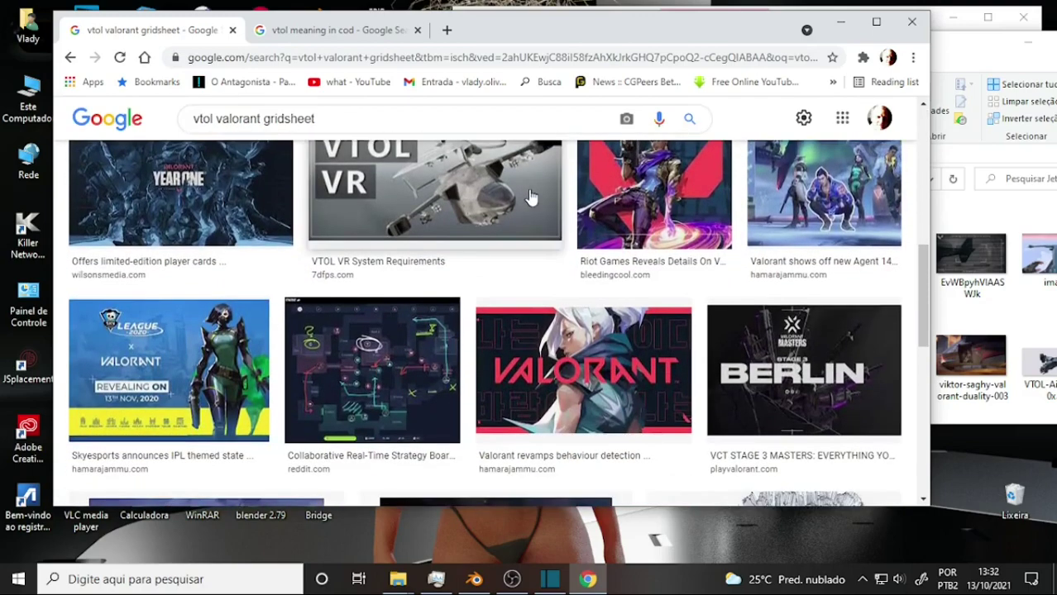
{"action": "scroll", "coordinate": [531, 201], "scroll_direction": "down", "scroll_amount": 2}
{"action": "scroll", "coordinate": [536, 223], "scroll_direction": "down", "scroll_amount": 3}
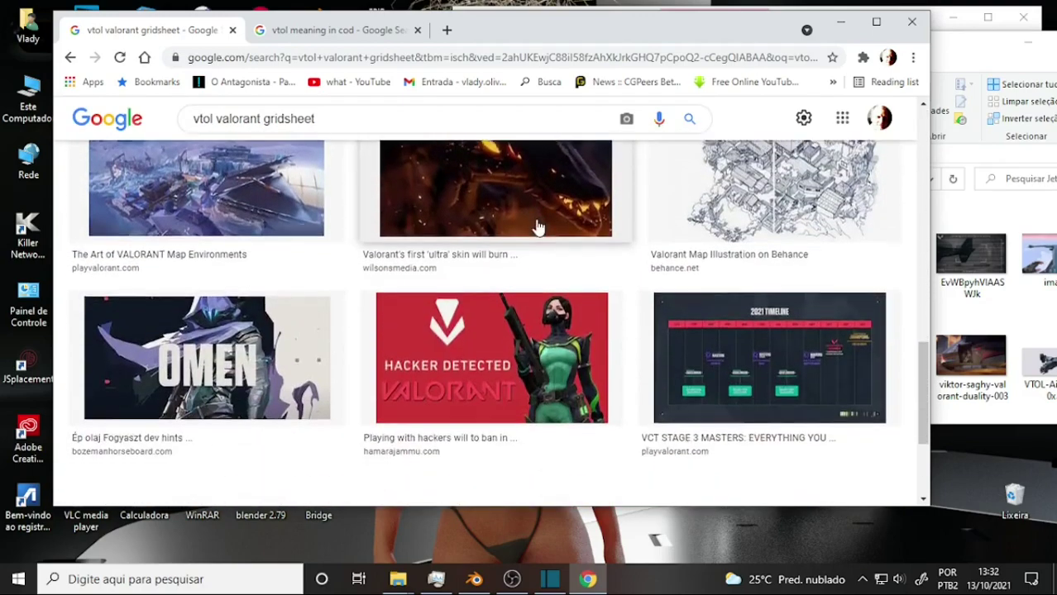
{"action": "scroll", "coordinate": [537, 227], "scroll_direction": "down", "scroll_amount": 3}
{"action": "scroll", "coordinate": [538, 226], "scroll_direction": "down", "scroll_amount": 1}
{"action": "scroll", "coordinate": [538, 228], "scroll_direction": "up", "scroll_amount": 8}
{"action": "scroll", "coordinate": [537, 227], "scroll_direction": "up", "scroll_amount": 5}
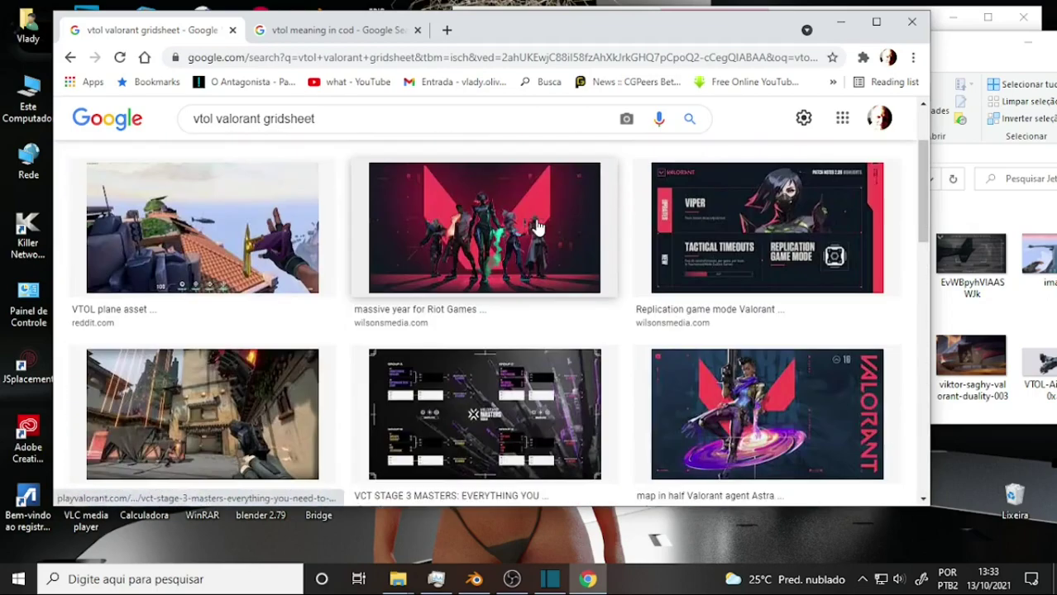
{"action": "scroll", "coordinate": [538, 227], "scroll_direction": "up", "scroll_amount": 2}
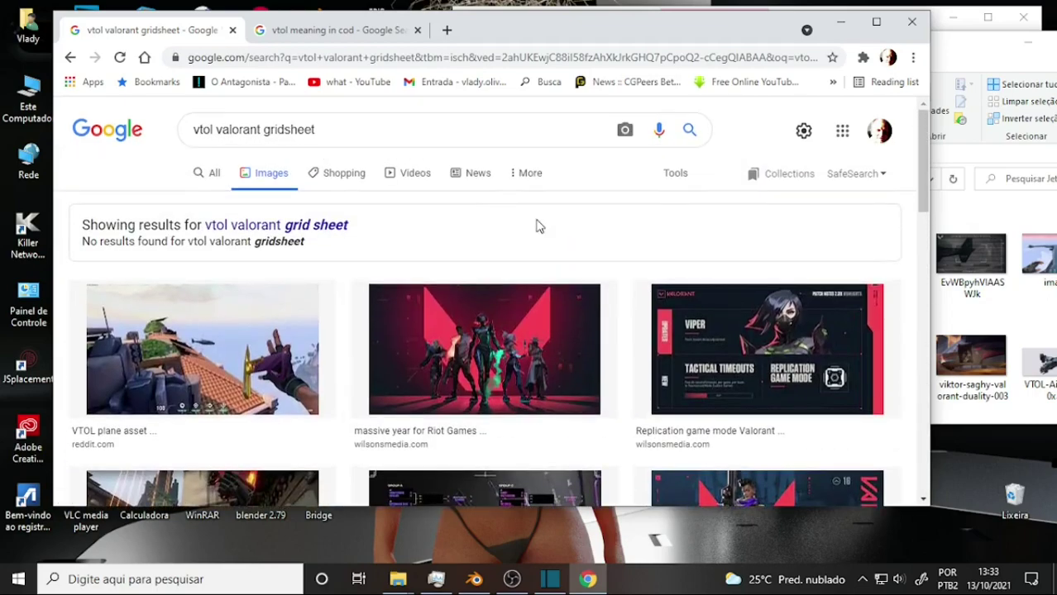
View the jet fighter webp from the Jet Fighter folder, close its tab, and open a reference in Photos
{"action": "left_click", "coordinate": [959, 50]}
{"action": "left_click", "coordinate": [798, 257]}
{"action": "double_click", "coordinate": [798, 256]}
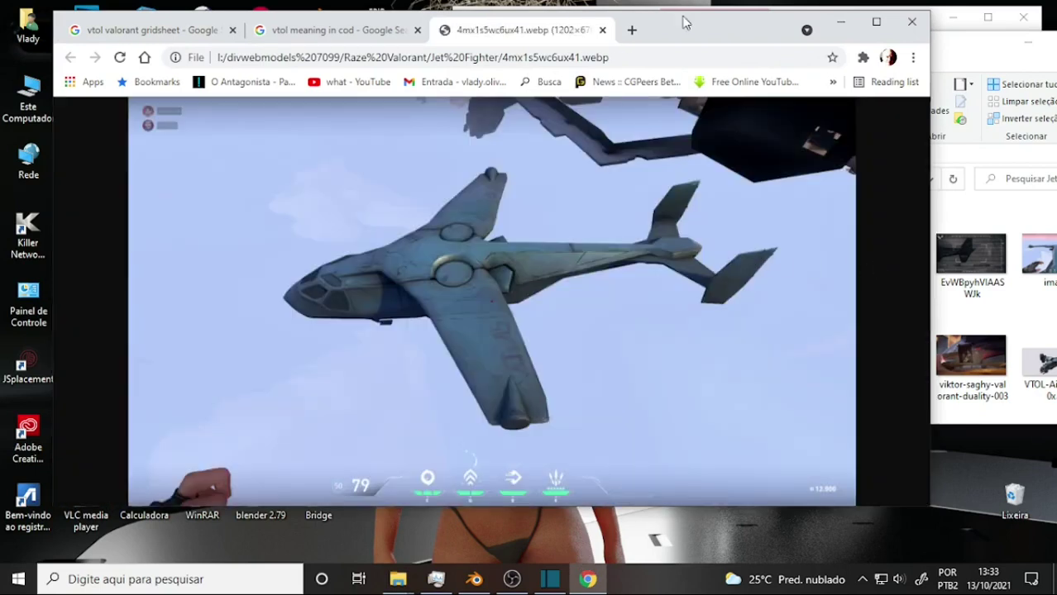
{"action": "left_click", "coordinate": [602, 30]}
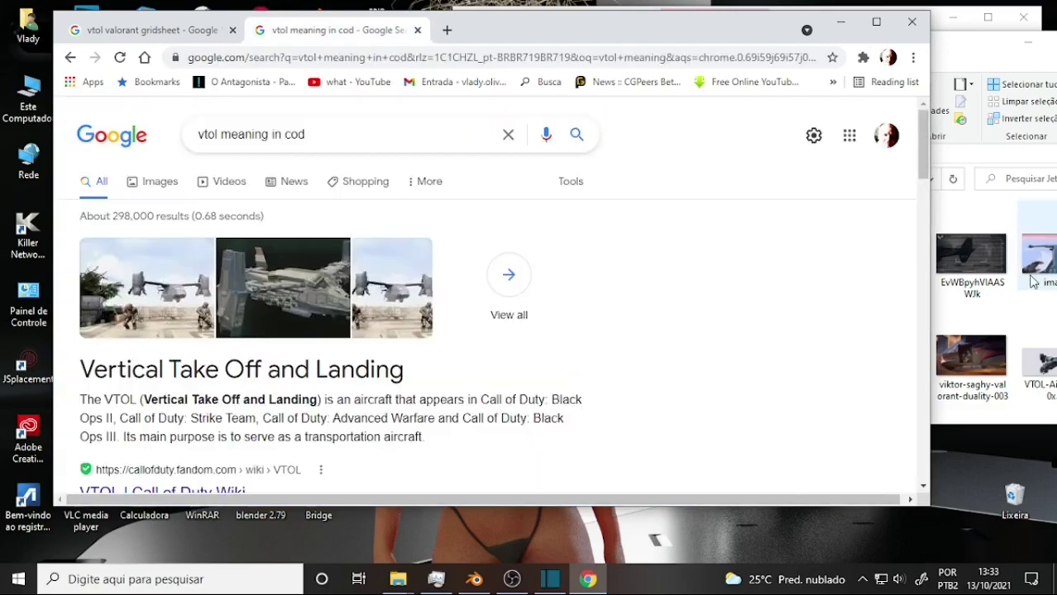
{"action": "left_click_drag", "start_coordinate": [1034, 269], "coordinate": [834, 214]}
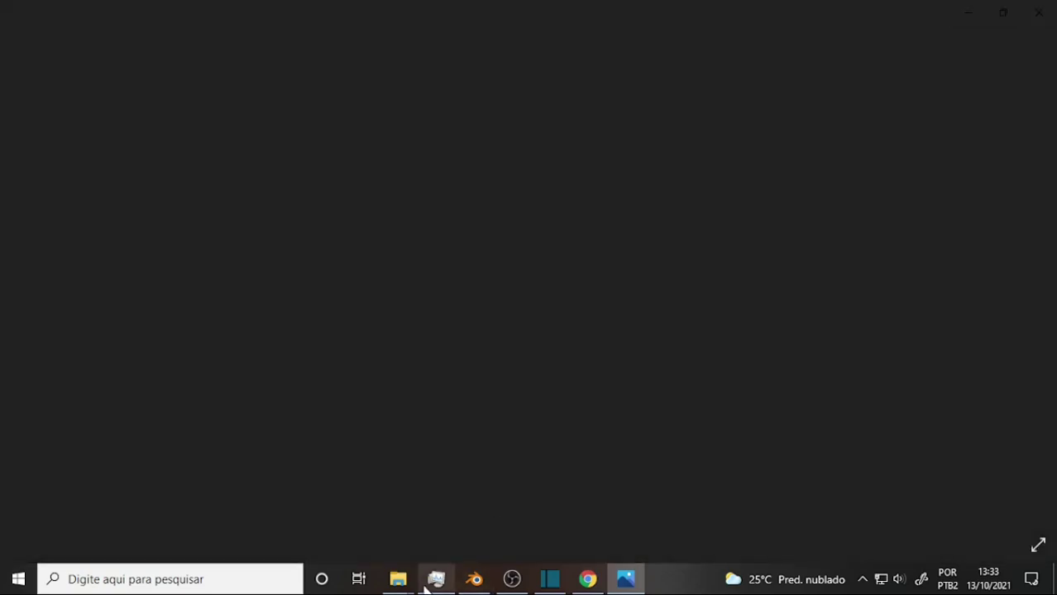
Step through the VTOL reference images in Photos, ending on viktor-saghy-valorant-duality-003.jpg
{"action": "left_click", "coordinate": [436, 581]}
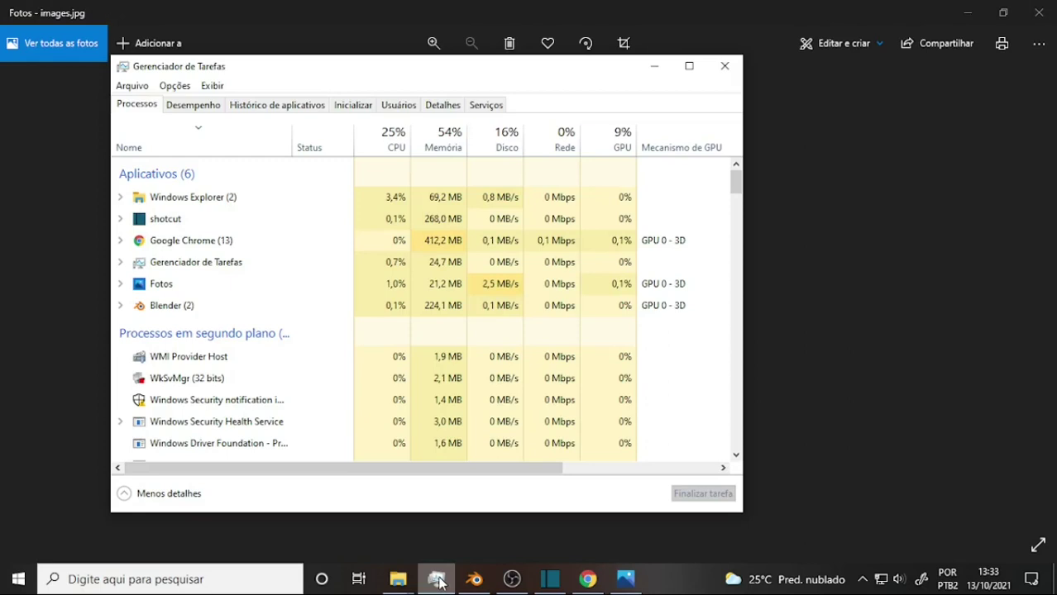
{"action": "left_click", "coordinate": [438, 580]}
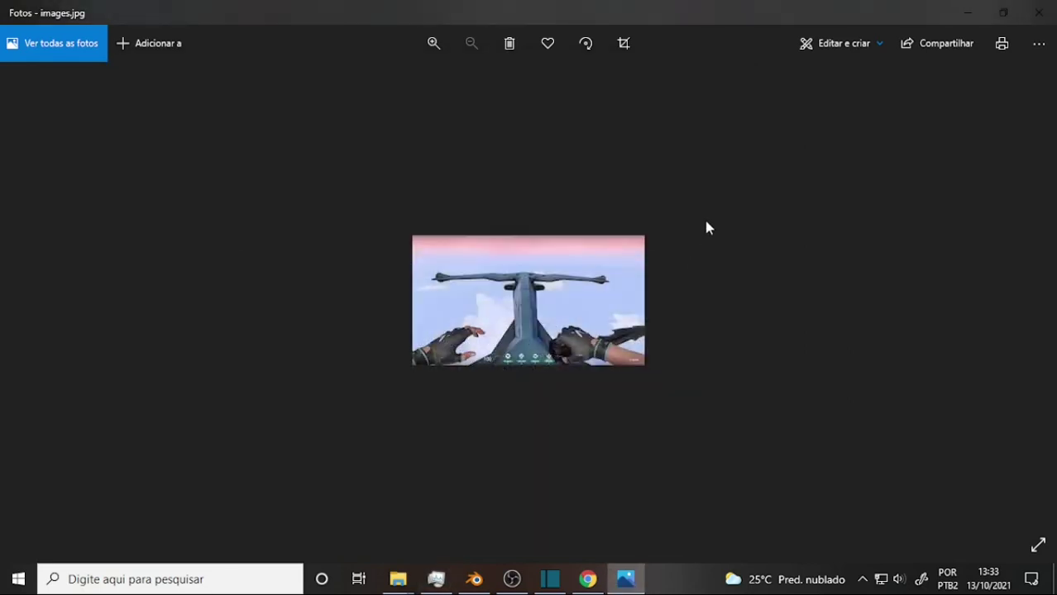
{"action": "key", "text": "Right"}
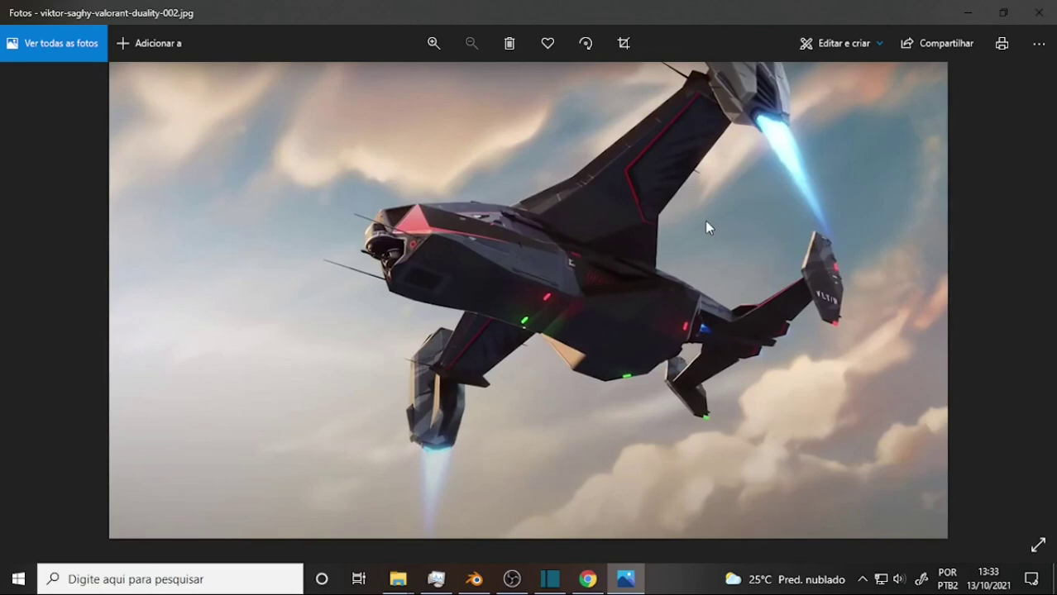
{"action": "key", "text": "Right"}
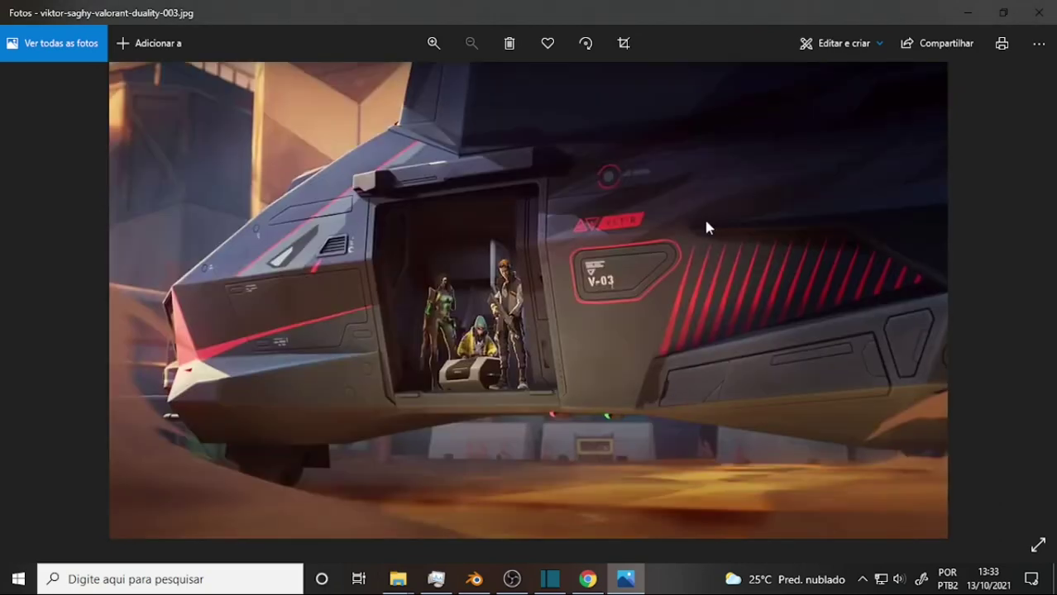
{"action": "key", "text": "Right"}
{"action": "key", "text": "Left"}
{"action": "key", "text": "Right"}
{"action": "key", "text": "Left"}
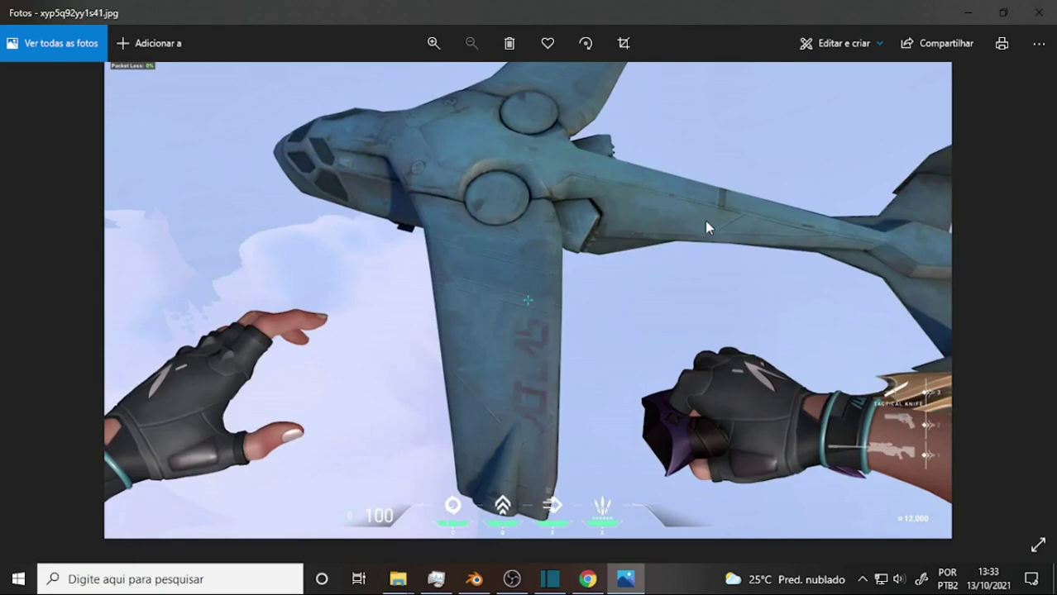
{"action": "key", "text": "Left"}
{"action": "key", "text": "Left"}
{"action": "key", "text": "Left"}
{"action": "key", "text": "Left"}
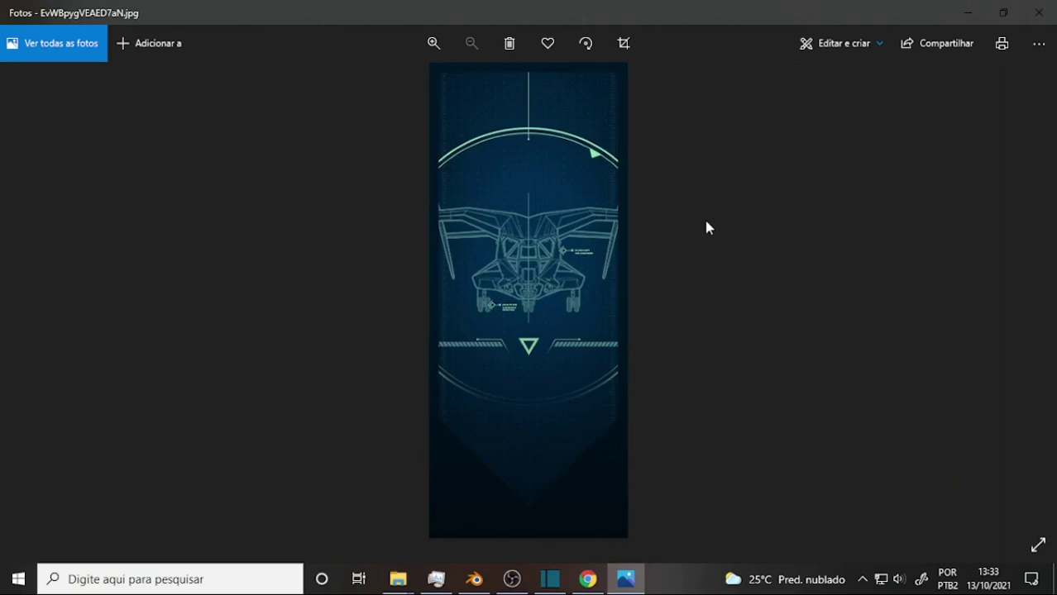
{"action": "key", "text": "Left"}
{"action": "key", "text": "Left"}
{"action": "key", "text": "Left"}
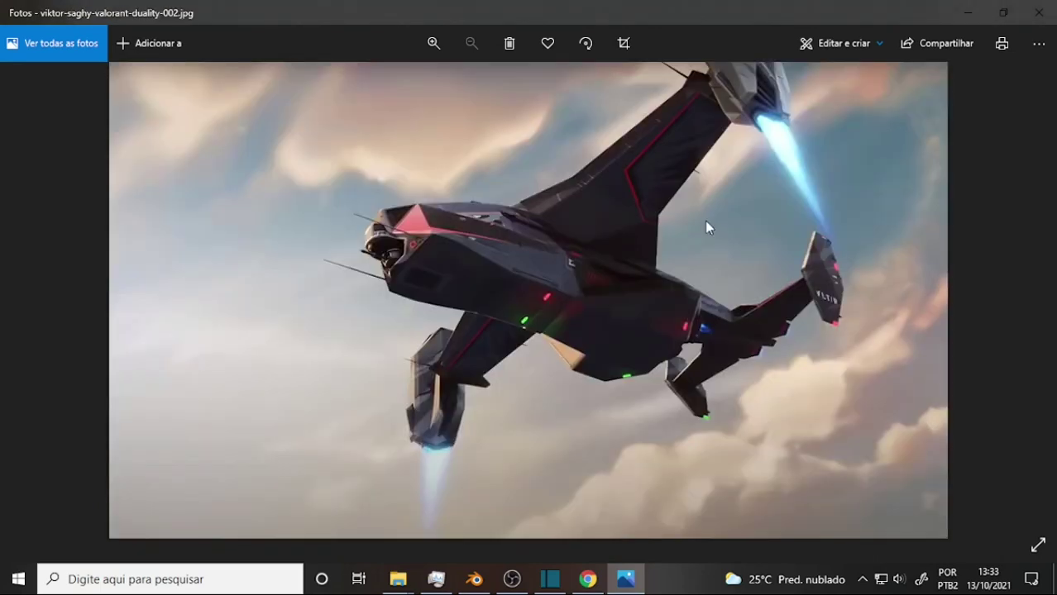
{"action": "key", "text": "Right"}
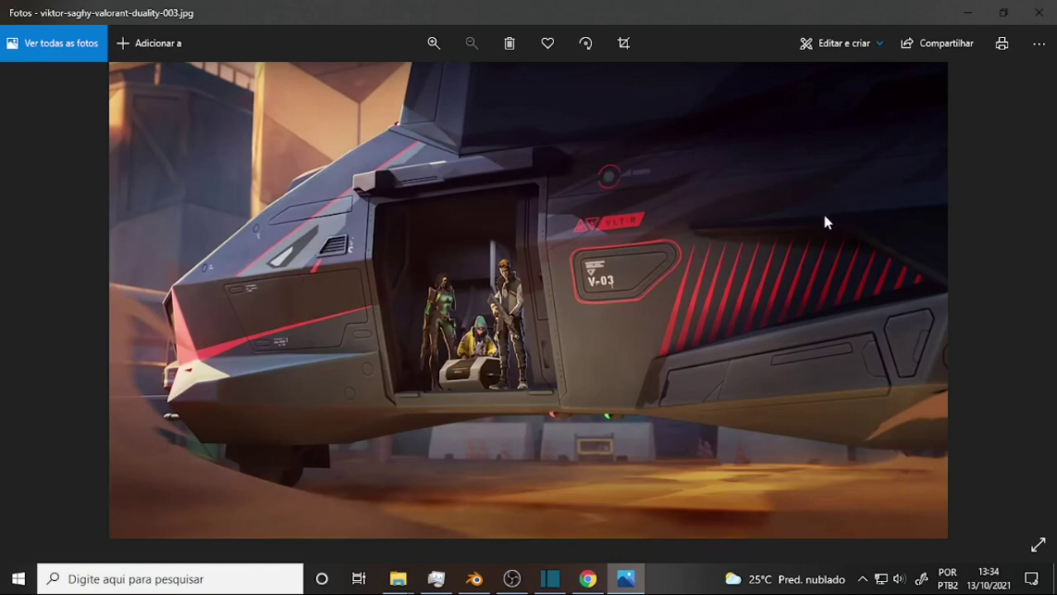
Close Photos and the 'vtol meaning in cod' tab, then return to Blender
{"action": "left_click", "coordinate": [1038, 12]}
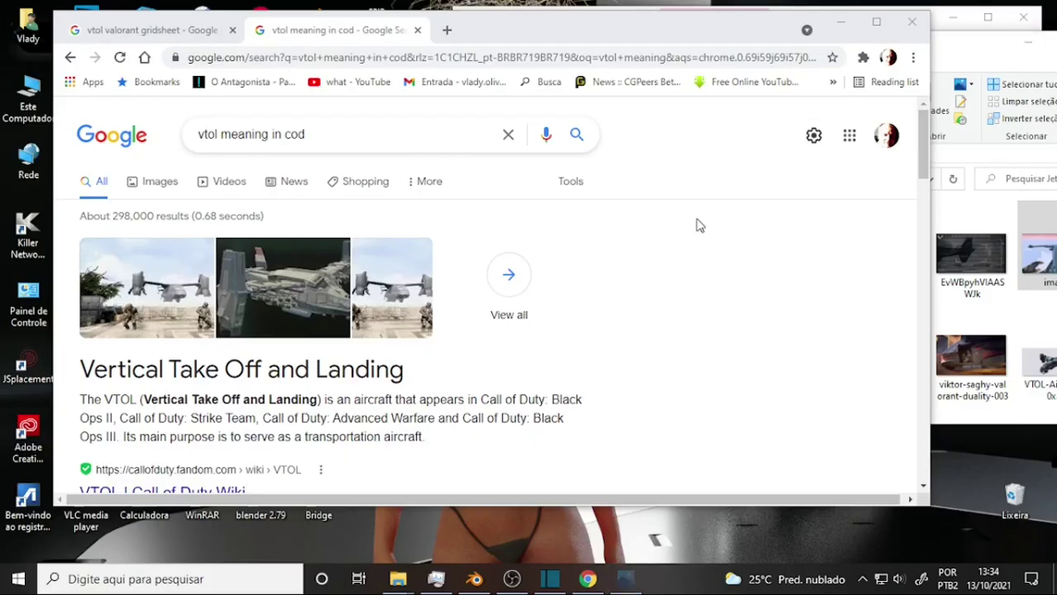
{"action": "left_click", "coordinate": [418, 29]}
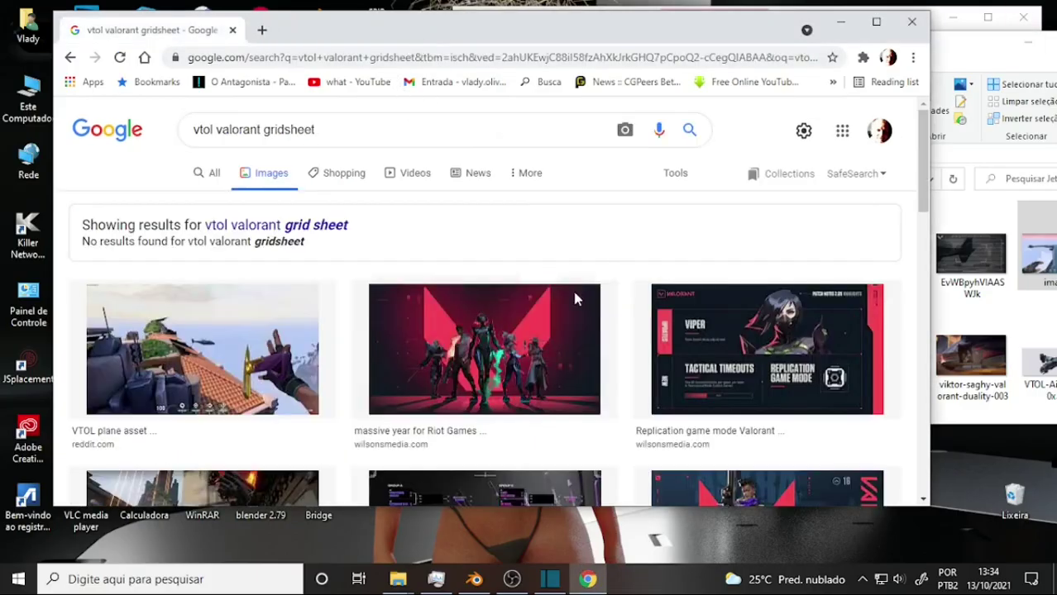
{"action": "left_click", "coordinate": [474, 579]}
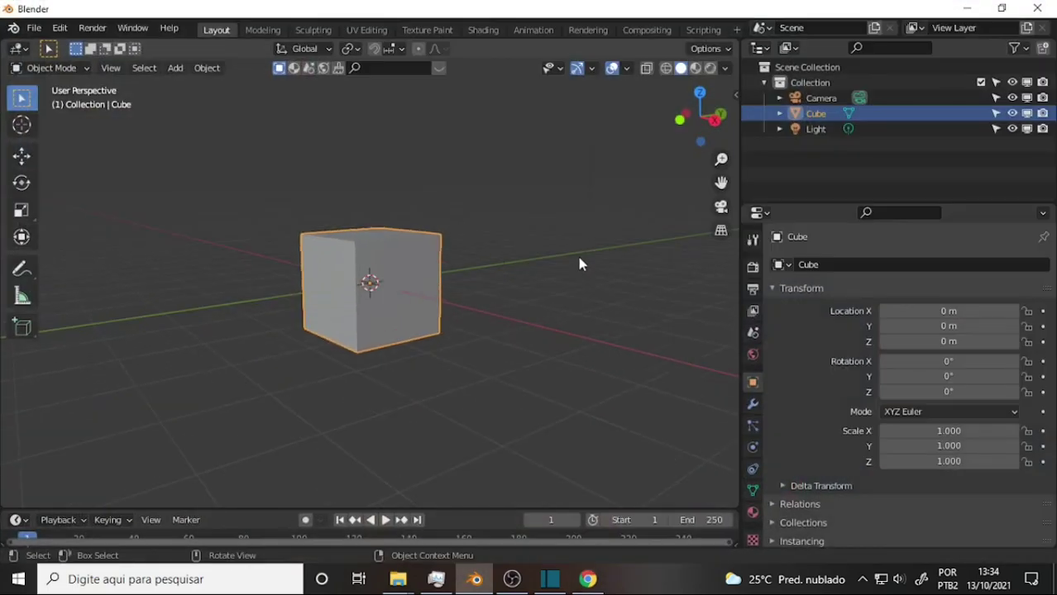
Widen the 3D viewport by moving its border with the Properties area to the right
{"action": "left_click_drag", "start_coordinate": [737, 263], "coordinate": [837, 263]}
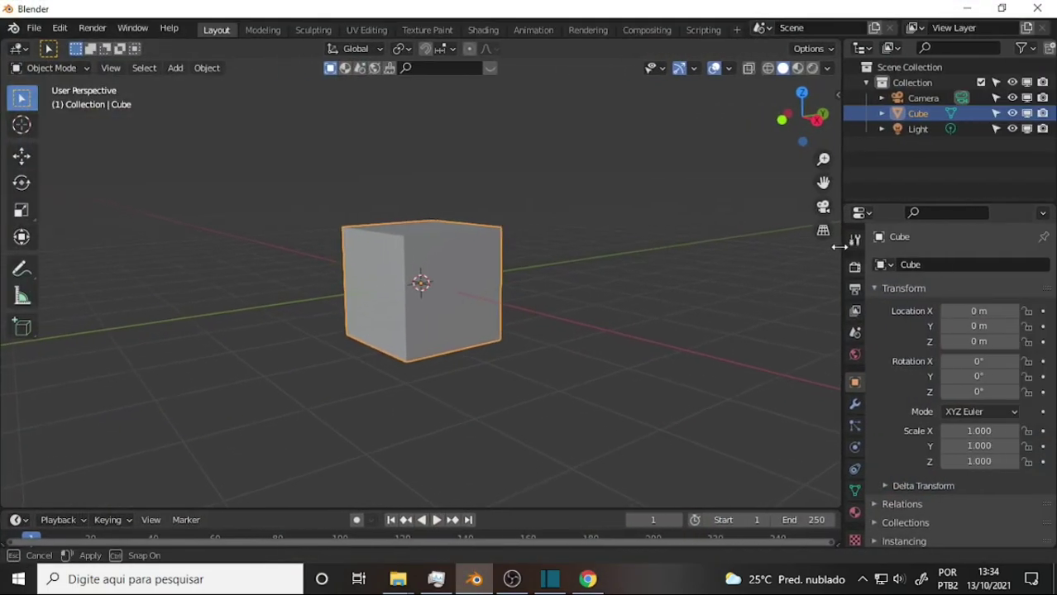
{"action": "left_click", "coordinate": [512, 579]}
{"action": "left_click", "coordinate": [512, 579]}
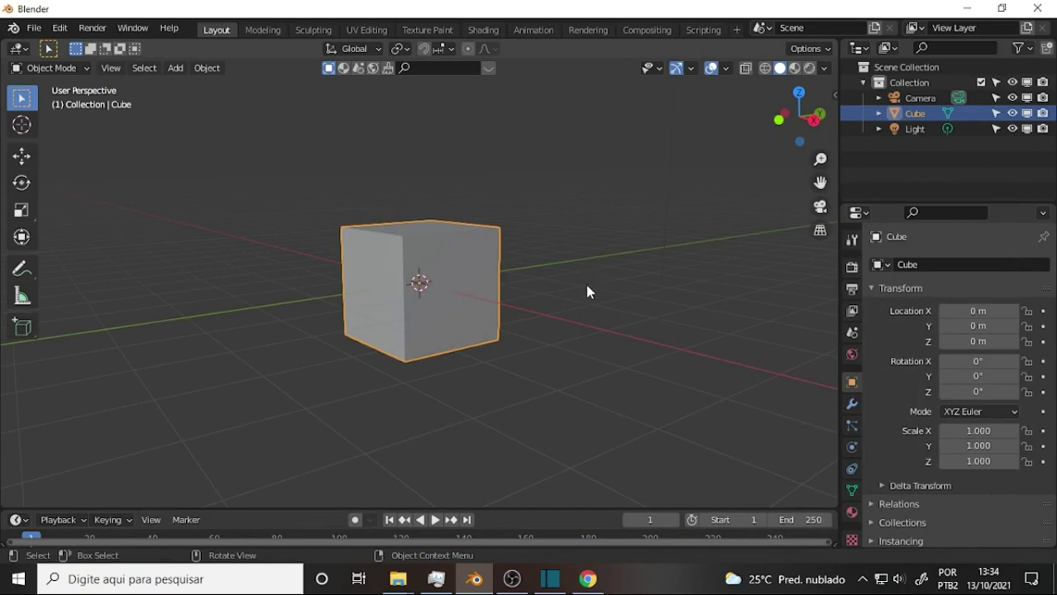
Move the cube straight up along Z to 1.523 m, keeping X and Y at 0
{"action": "key", "text": "g"}
{"action": "key", "text": "z"}
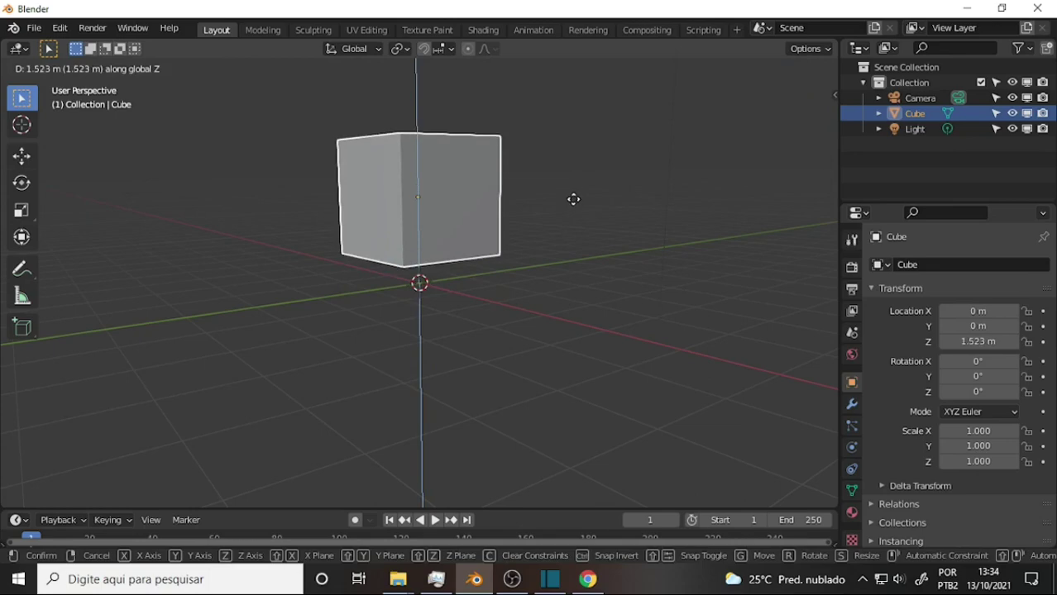
{"action": "left_click", "coordinate": [573, 198]}
{"action": "mouse_move", "coordinate": [634, 204]}
{"action": "middle_mouse_down"}
{"action": "mouse_move", "coordinate": [600, 204]}
{"action": "mouse_move", "coordinate": [649, 204]}
{"action": "middle_mouse_up"}
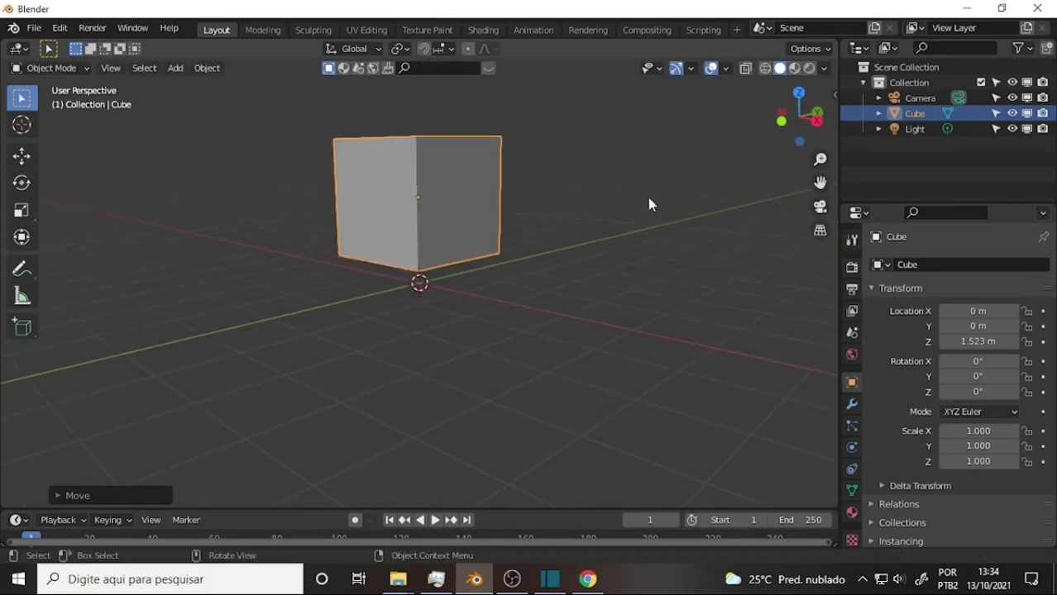
{"action": "left_click", "coordinate": [36, 32]}
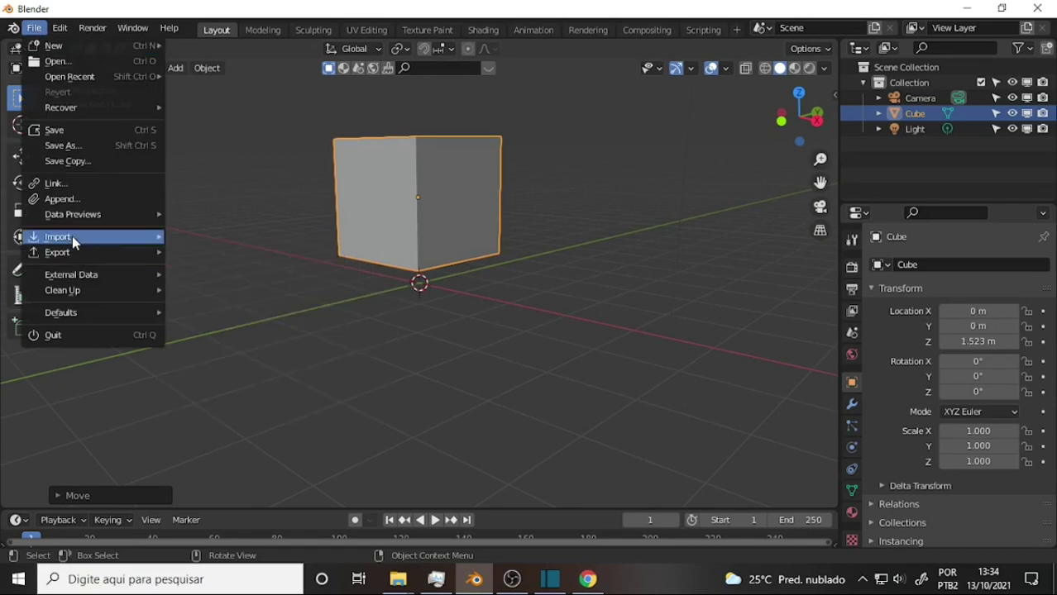
Choose ThirdPersonFemale001.fbx from the Unreal Projects MyManequim001 folder for FBX import
{"action": "mouse_move", "coordinate": [57, 238]}
{"action": "left_click", "coordinate": [246, 332]}
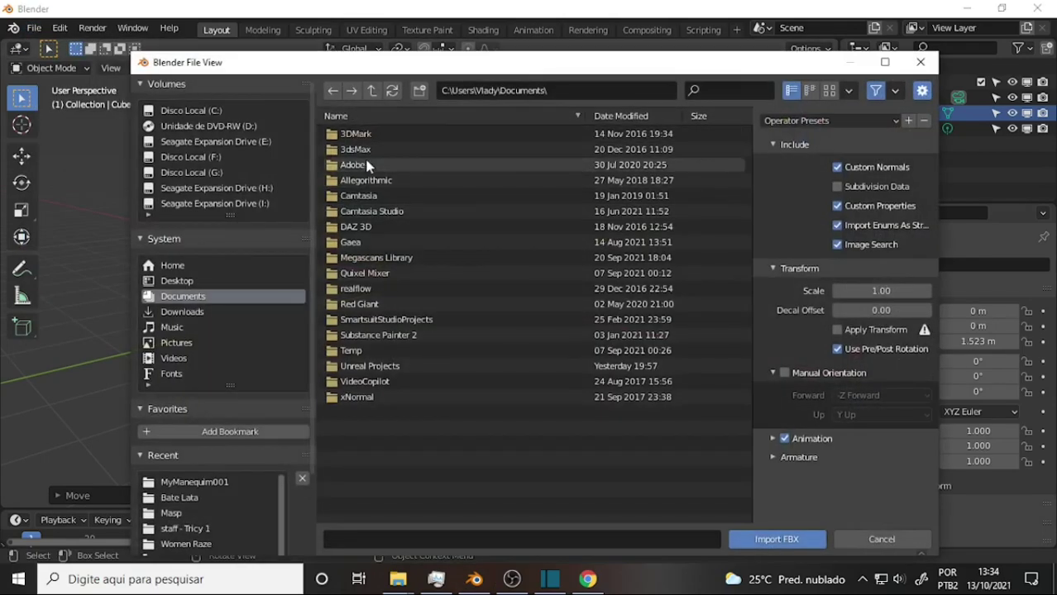
{"action": "double_click", "coordinate": [373, 367]}
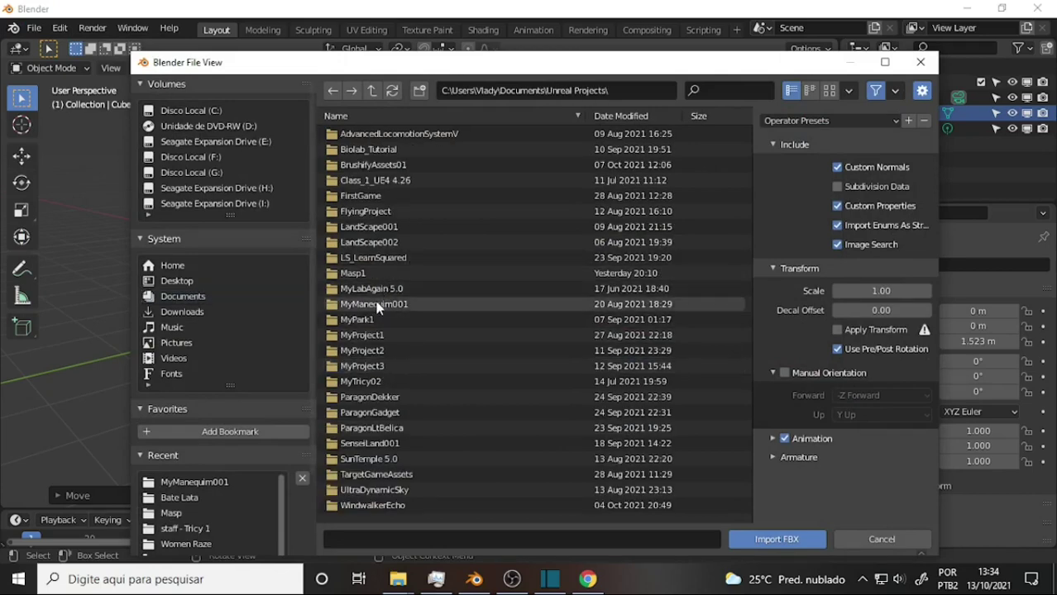
{"action": "double_click", "coordinate": [373, 303]}
{"action": "left_click", "coordinate": [368, 227]}
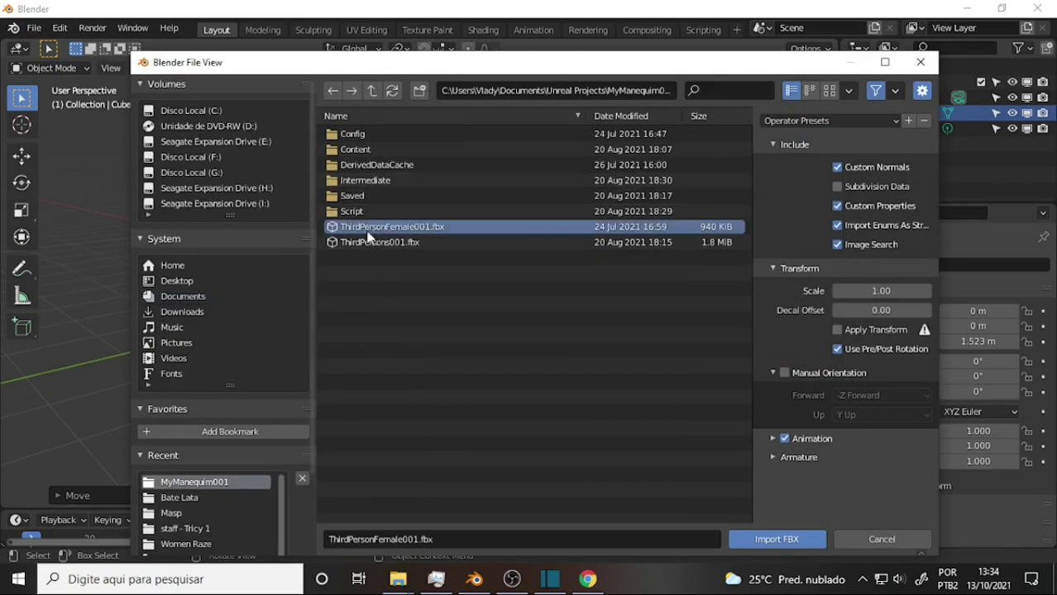
Enable Automatic Bone Orientation and Force Connect Children under Armature, then import the FBX
{"action": "left_click", "coordinate": [779, 459]}
{"action": "scroll", "coordinate": [825, 359], "scroll_direction": "down", "scroll_amount": 2}
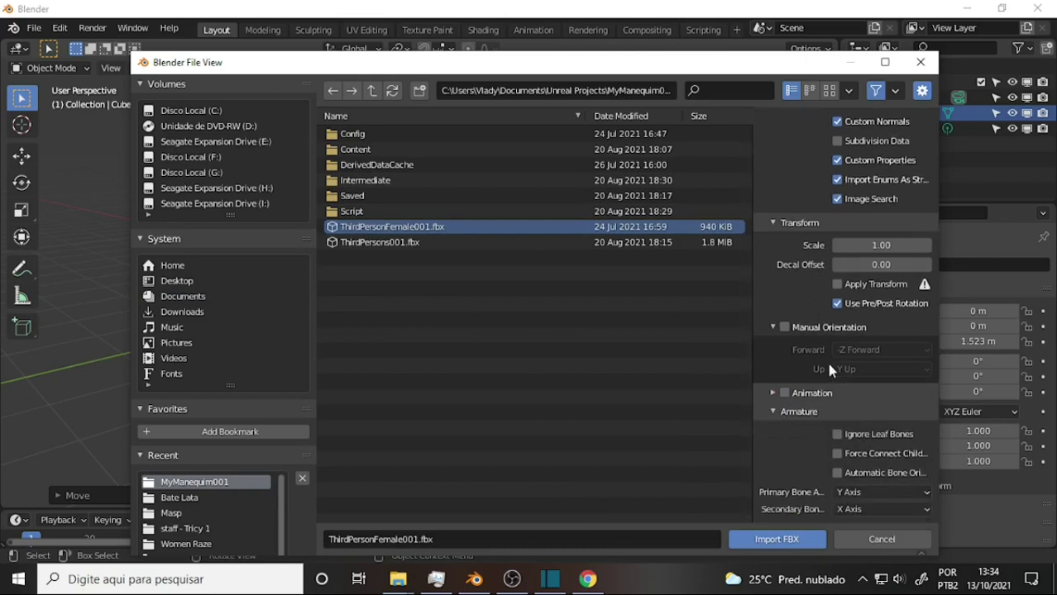
{"action": "left_click", "coordinate": [837, 473]}
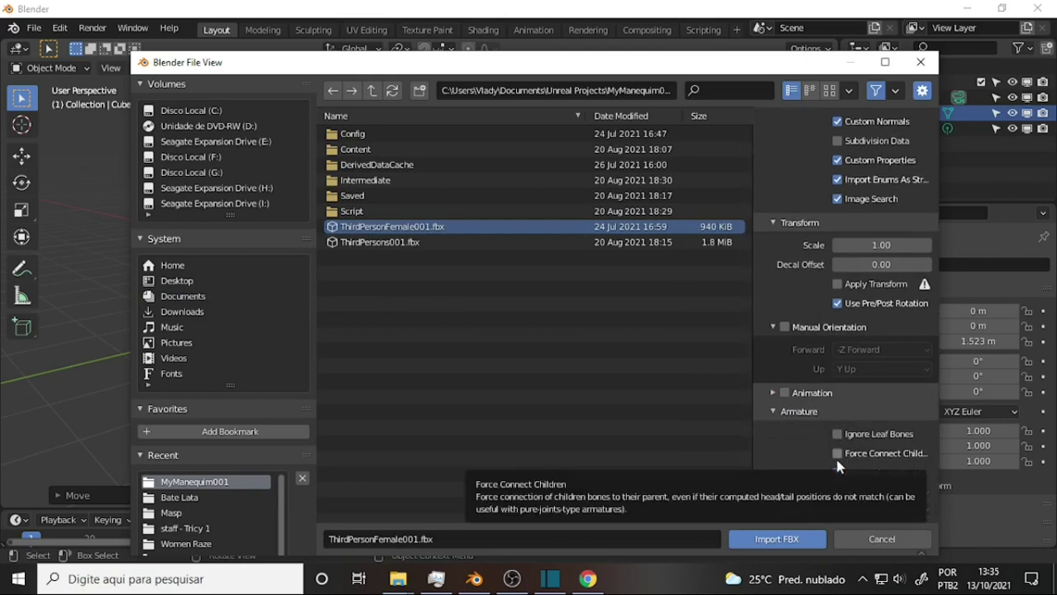
{"action": "left_click", "coordinate": [838, 454]}
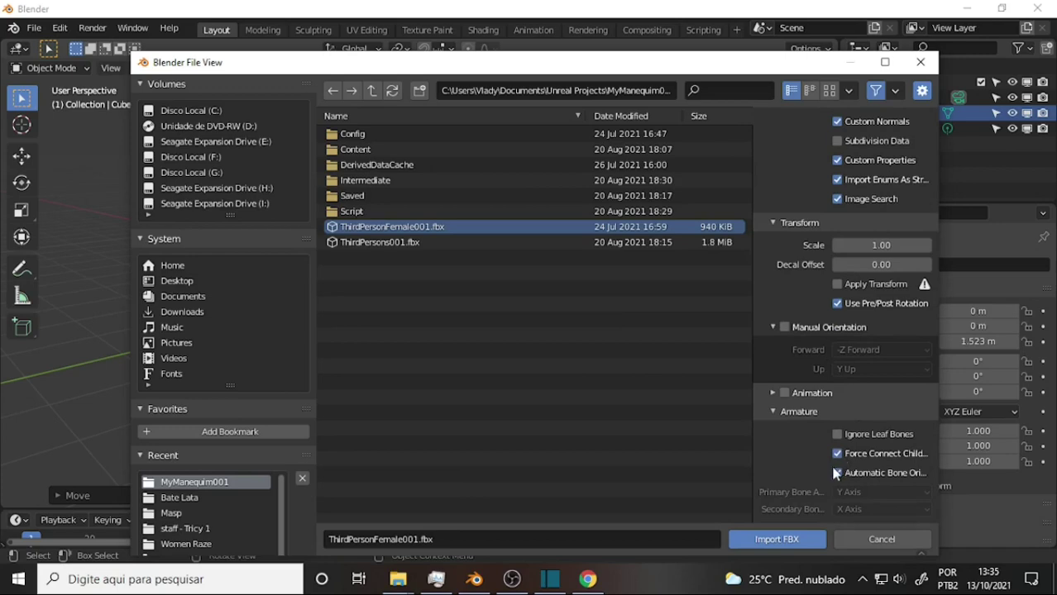
{"action": "left_click", "coordinate": [777, 539]}
Grab the imported armature and place it to the right of the cube, then view it side-on
{"action": "scroll", "coordinate": [554, 219], "scroll_direction": "up", "scroll_amount": 3}
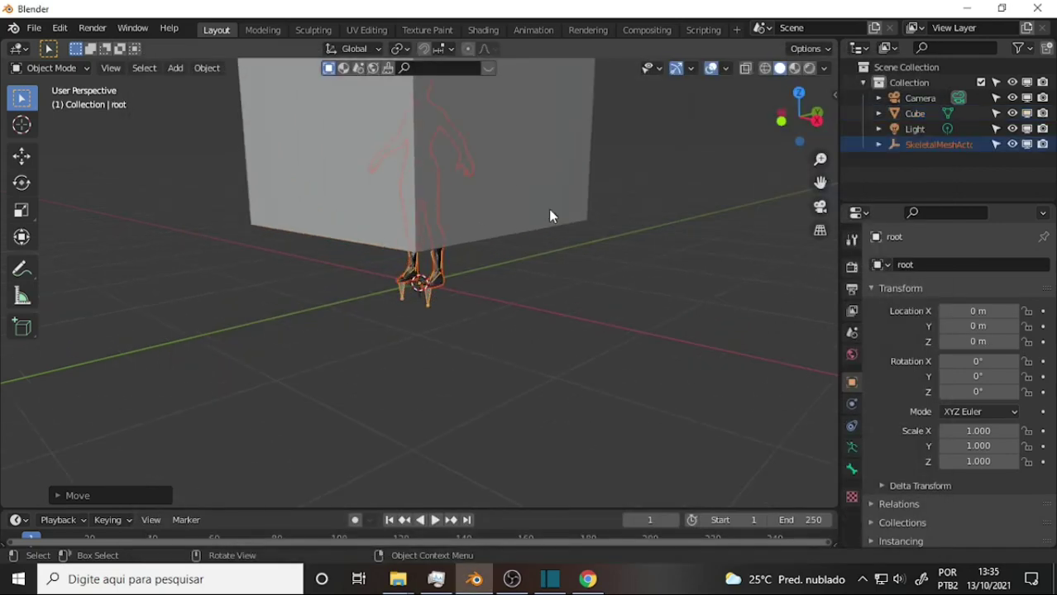
{"action": "scroll", "coordinate": [539, 216], "scroll_direction": "up", "scroll_amount": 3}
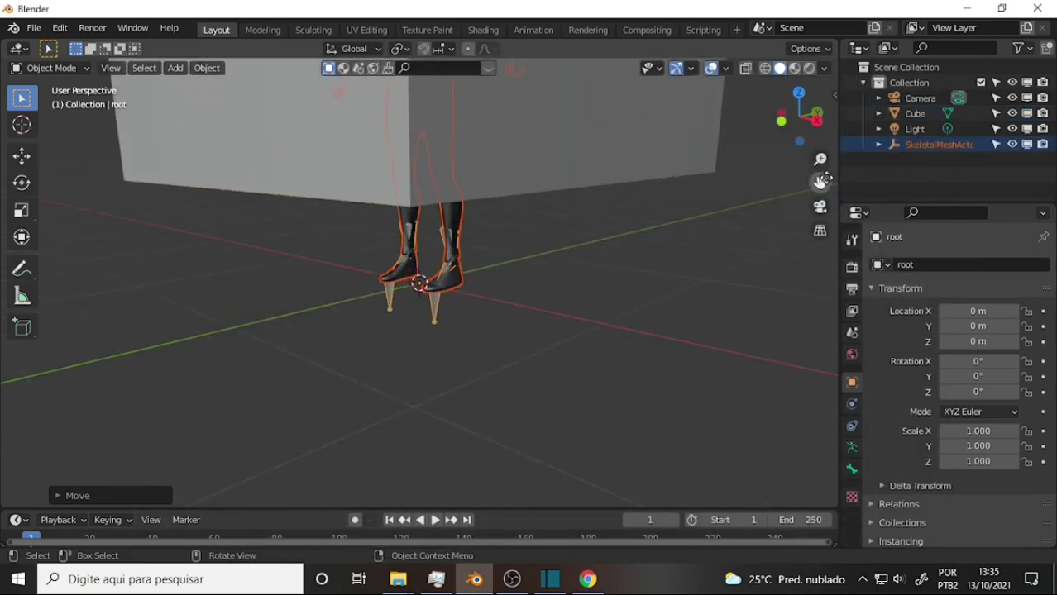
{"action": "left_click_drag", "start_coordinate": [820, 182], "coordinate": [814, 347]}
{"action": "middle_click_drag", "start_coordinate": [550, 302], "coordinate": [569, 306]}
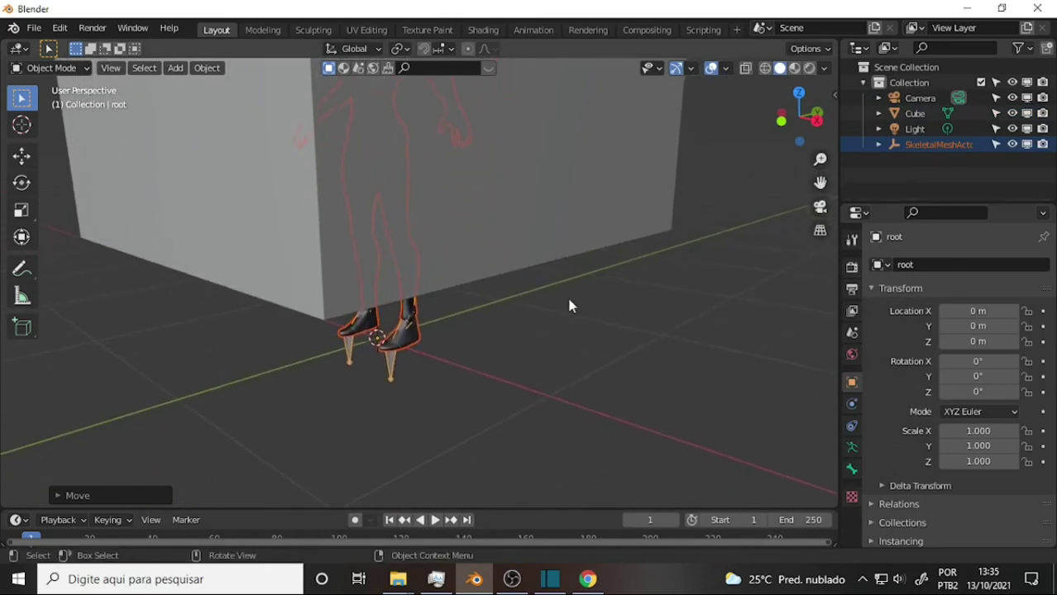
{"action": "key", "text": "g"}
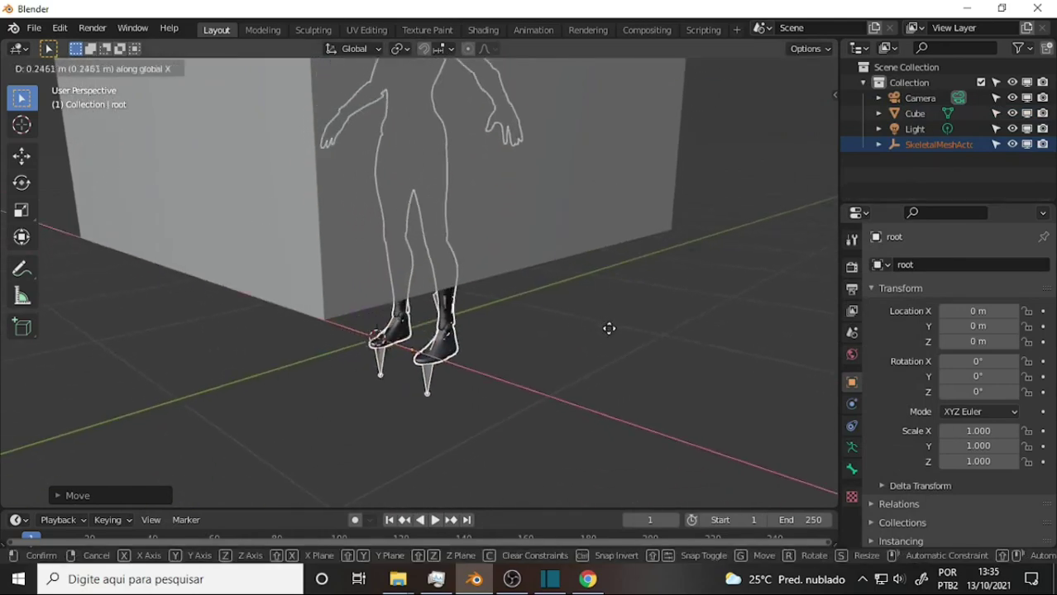
{"action": "left_click", "coordinate": [760, 397]}
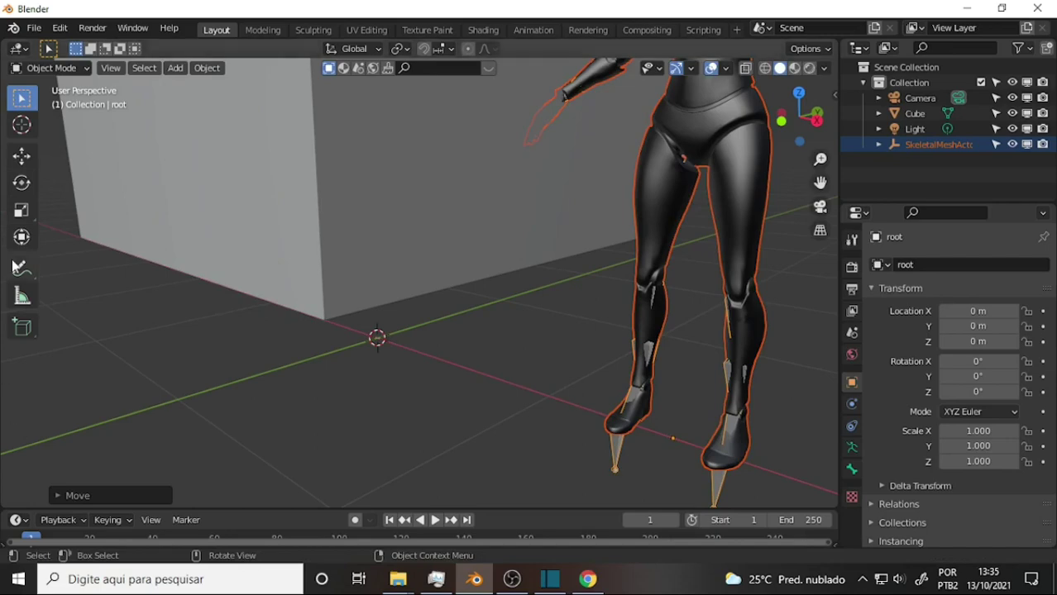
{"action": "scroll", "coordinate": [549, 248], "scroll_direction": "down", "scroll_amount": 3}
{"action": "scroll", "coordinate": [551, 244], "scroll_direction": "down", "scroll_amount": 2}
{"action": "scroll", "coordinate": [559, 241], "scroll_direction": "up", "scroll_amount": 2}
{"action": "mouse_move", "coordinate": [559, 240]}
{"action": "middle_mouse_down"}
{"action": "mouse_move", "coordinate": [515, 212]}
{"action": "mouse_move", "coordinate": [474, 229]}
{"action": "mouse_move", "coordinate": [506, 222]}
{"action": "mouse_move", "coordinate": [483, 217]}
{"action": "mouse_move", "coordinate": [503, 196]}
{"action": "mouse_move", "coordinate": [490, 201]}
{"action": "middle_mouse_up"}
{"action": "scroll", "coordinate": [481, 215], "scroll_direction": "down", "scroll_amount": 3}
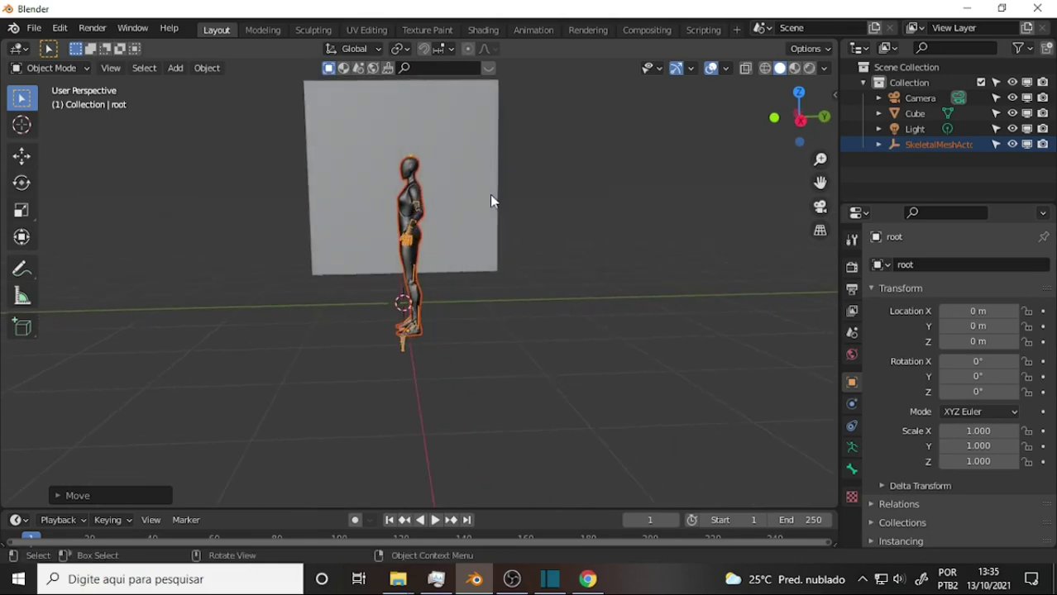
Close the Chrome image search window
{"action": "left_click", "coordinate": [588, 581]}
{"action": "left_click", "coordinate": [588, 582]}
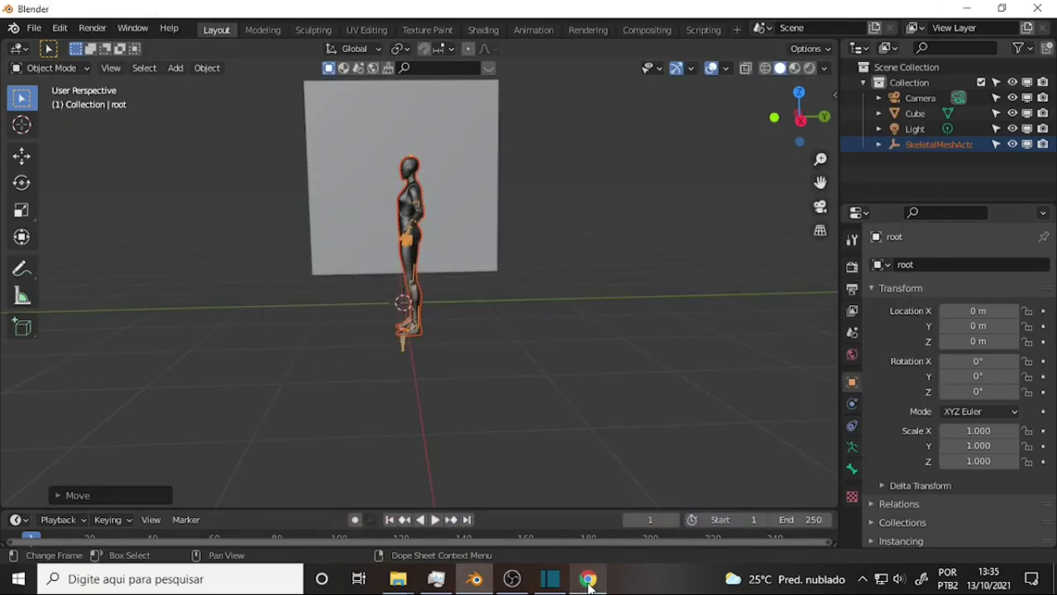
{"action": "left_click", "coordinate": [588, 581]}
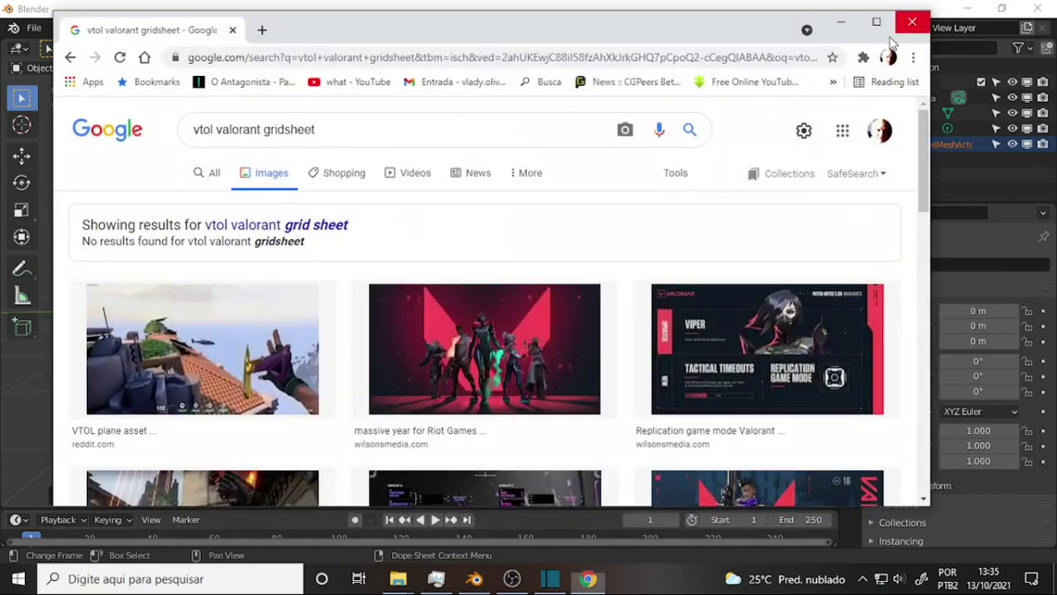
{"action": "left_click", "coordinate": [915, 22]}
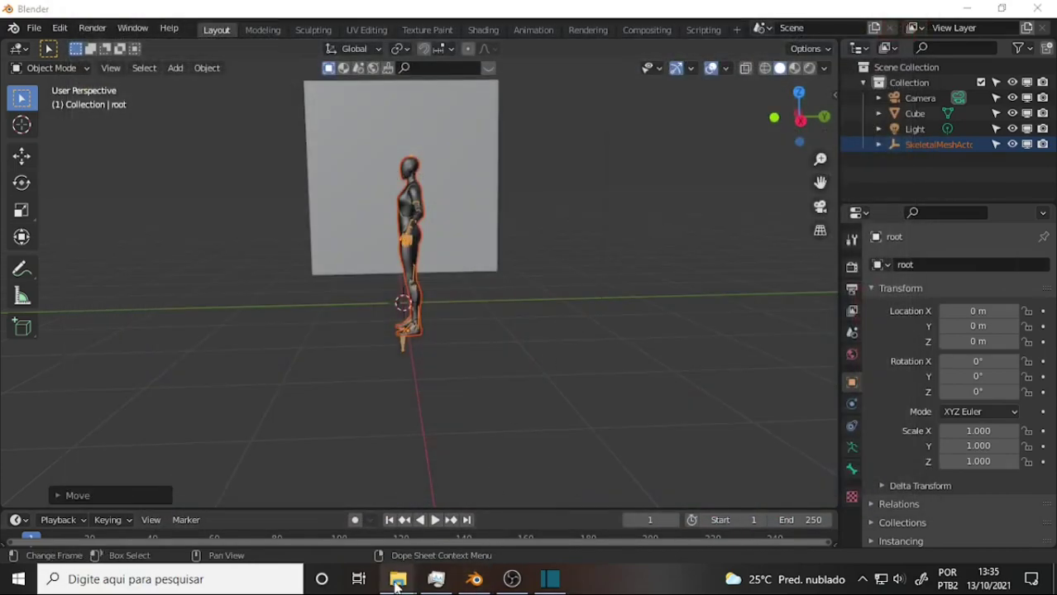
Open the Jet Fighter reference folder, move it aside, and return to Blender
{"action": "mouse_move", "coordinate": [398, 580]}
{"action": "left_click", "coordinate": [357, 553]}
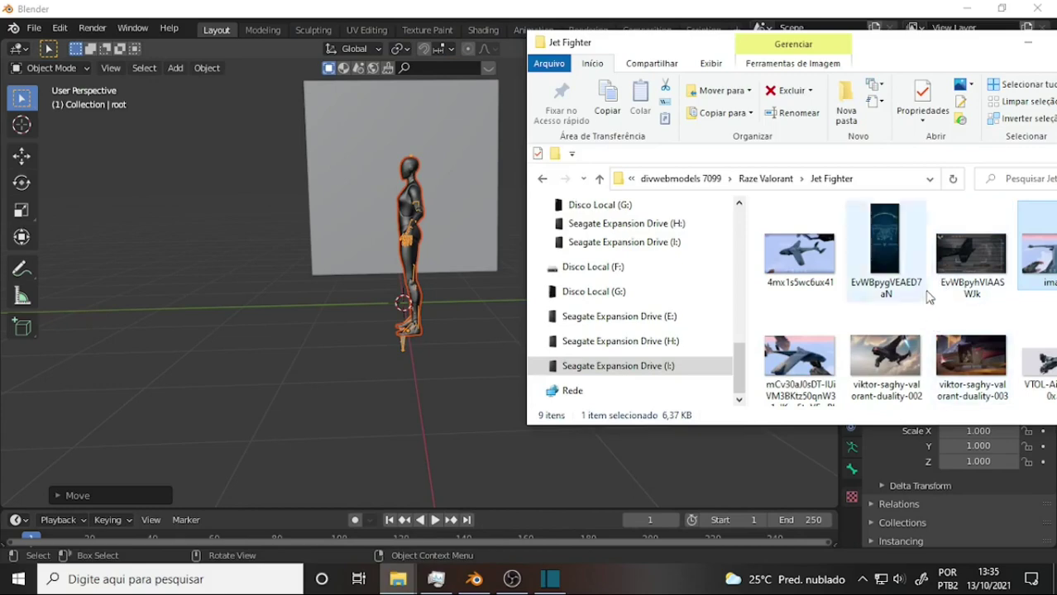
{"action": "left_click_drag", "start_coordinate": [945, 51], "coordinate": [900, 47]}
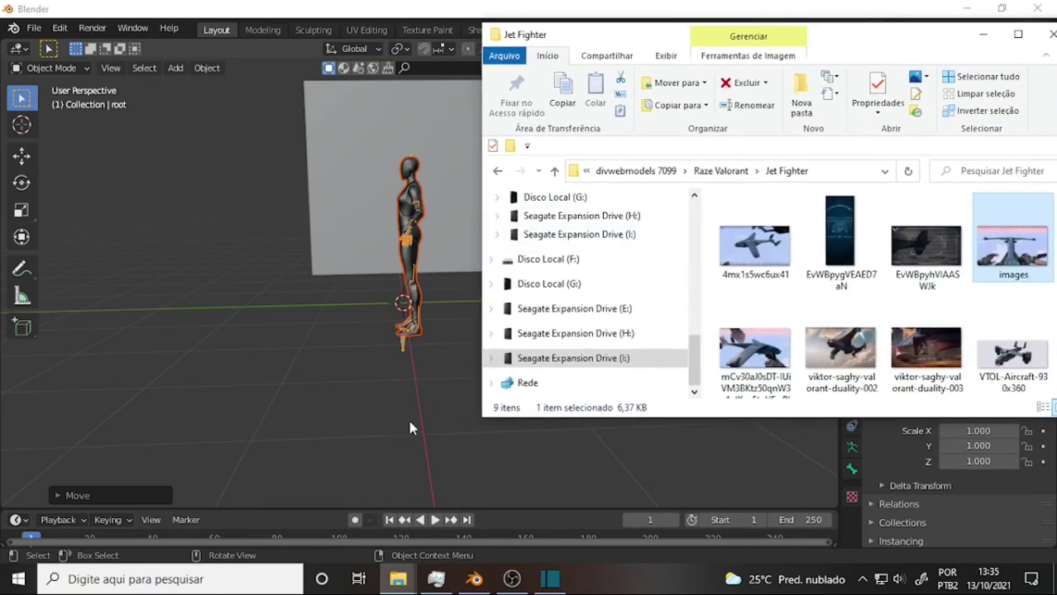
{"action": "left_click", "coordinate": [538, 469]}
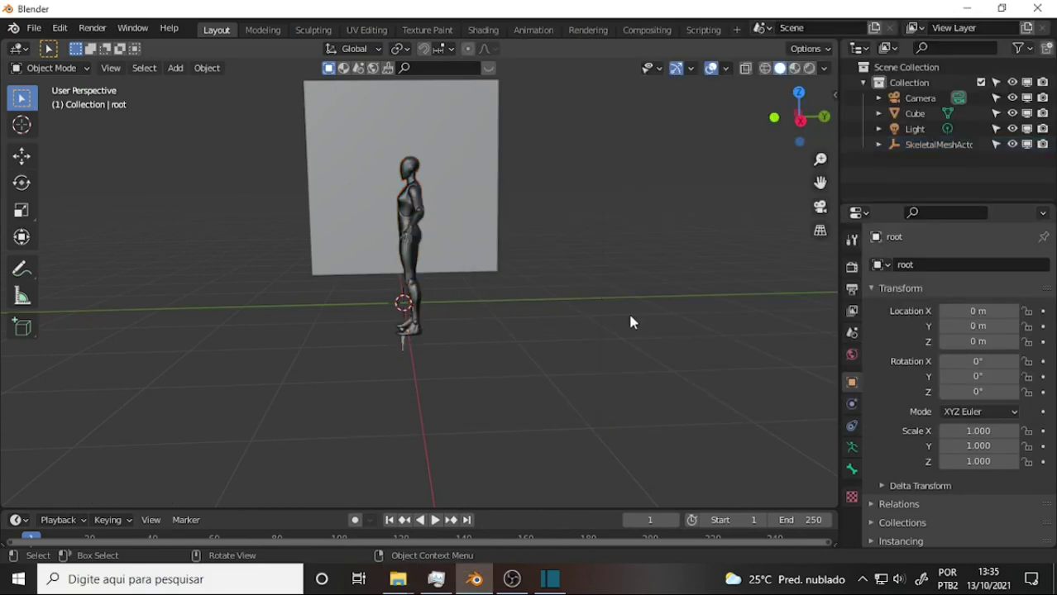
Check front and right orthographic views, select the Camera and show the N sidebar
{"action": "key", "text": "KP_1"}
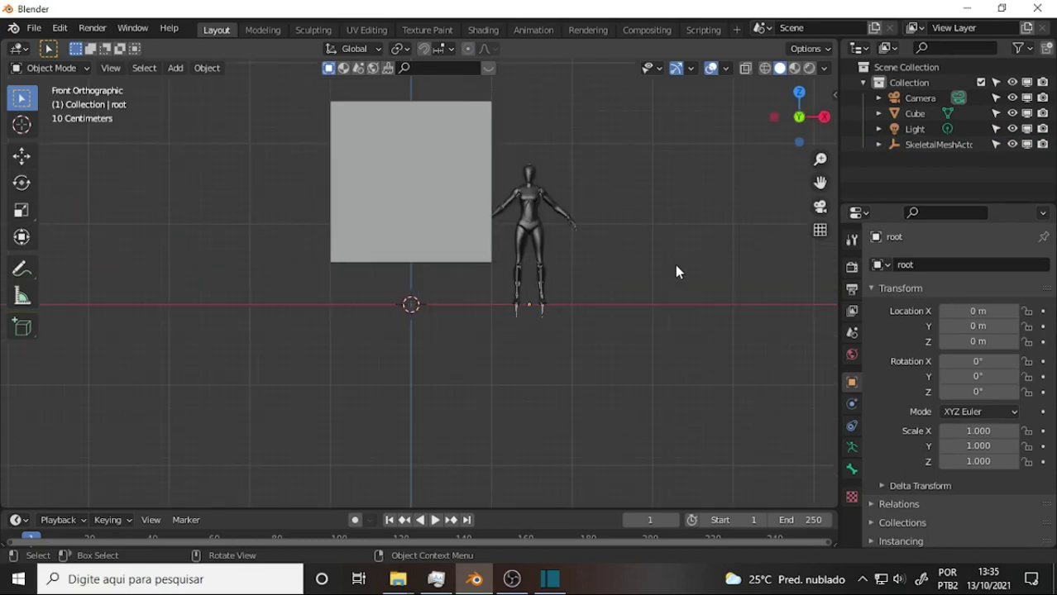
{"action": "key", "text": "KP_3"}
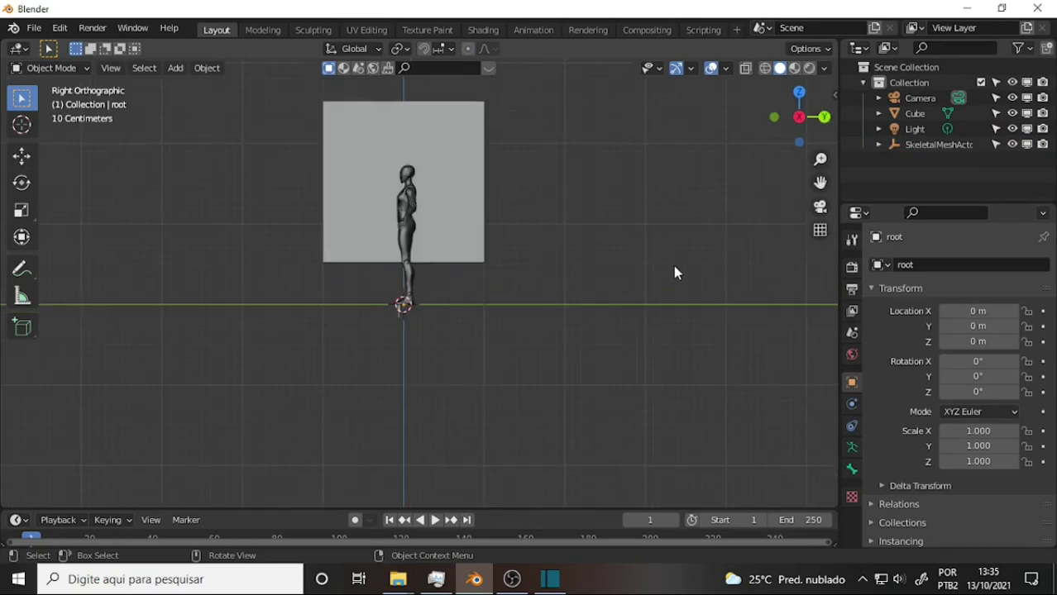
{"action": "scroll", "coordinate": [663, 260], "scroll_direction": "down", "scroll_amount": 4}
{"action": "scroll", "coordinate": [663, 261], "scroll_direction": "up", "scroll_amount": 2}
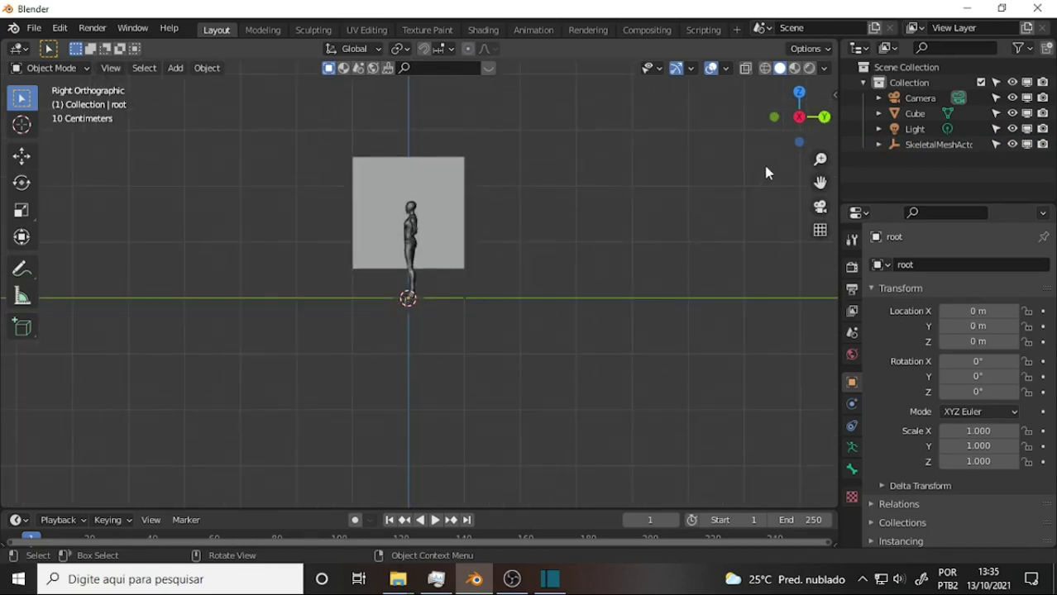
{"action": "left_click", "coordinate": [865, 97]}
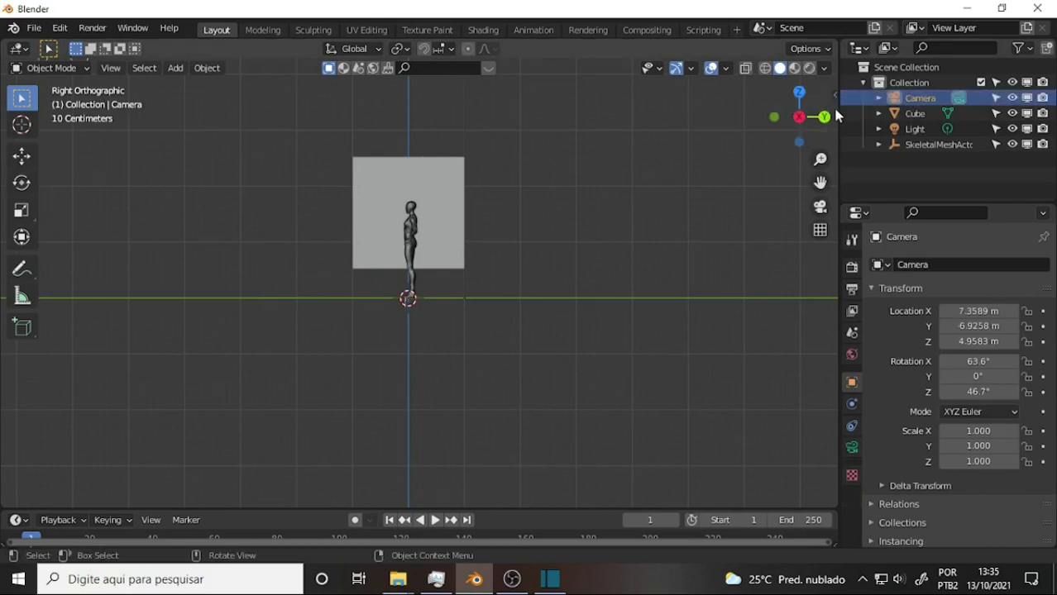
{"action": "key", "text": "n"}
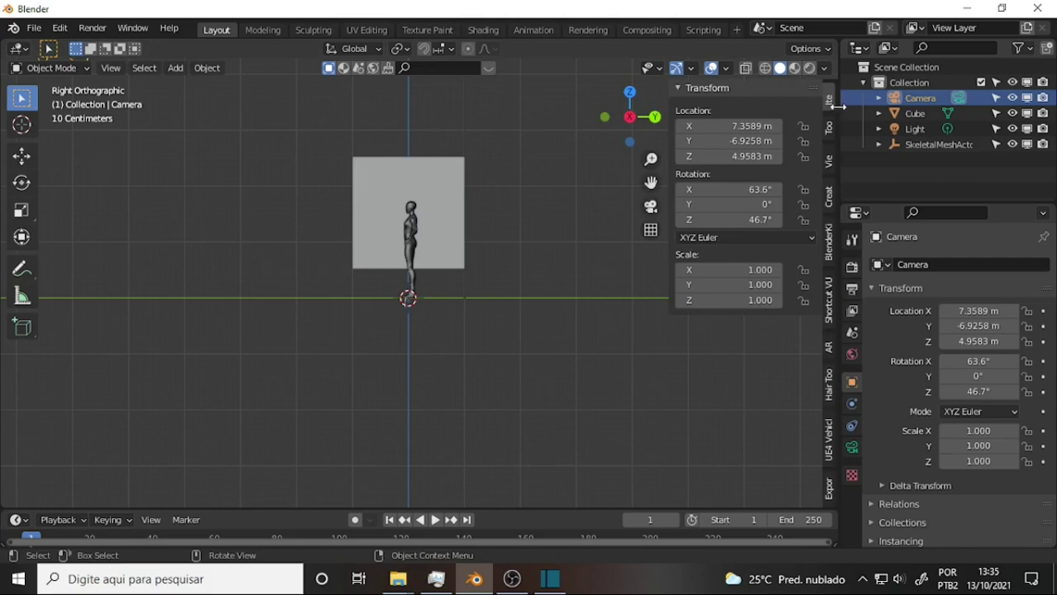
Set the camera's Location X, Y and Z to 0 m
{"action": "left_click", "coordinate": [742, 126]}
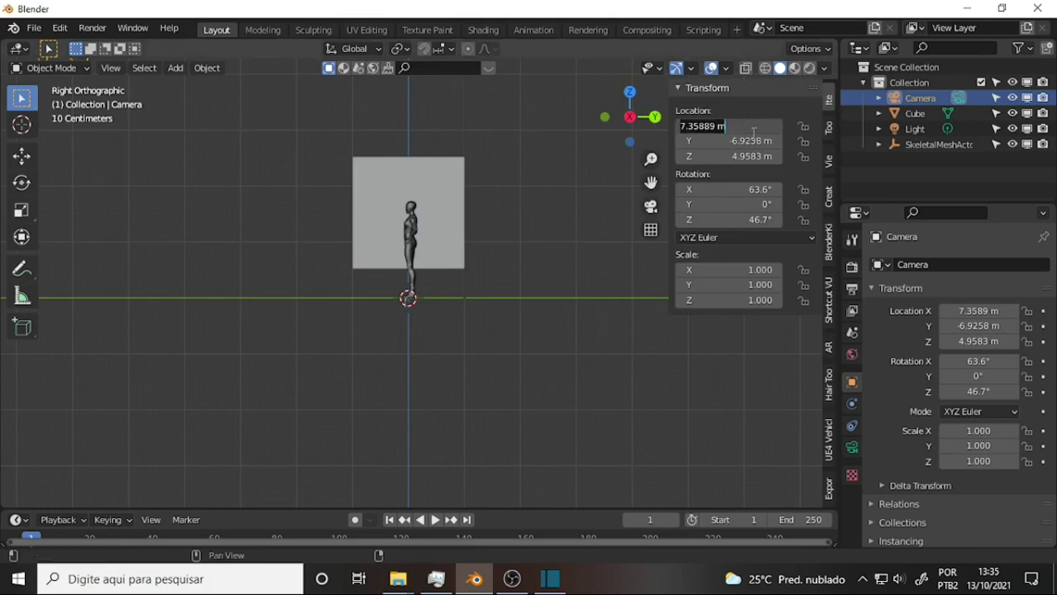
{"action": "type", "text": "0"}
{"action": "key", "text": "Tab"}
{"action": "type", "text": "0"}
{"action": "key", "text": "Return"}
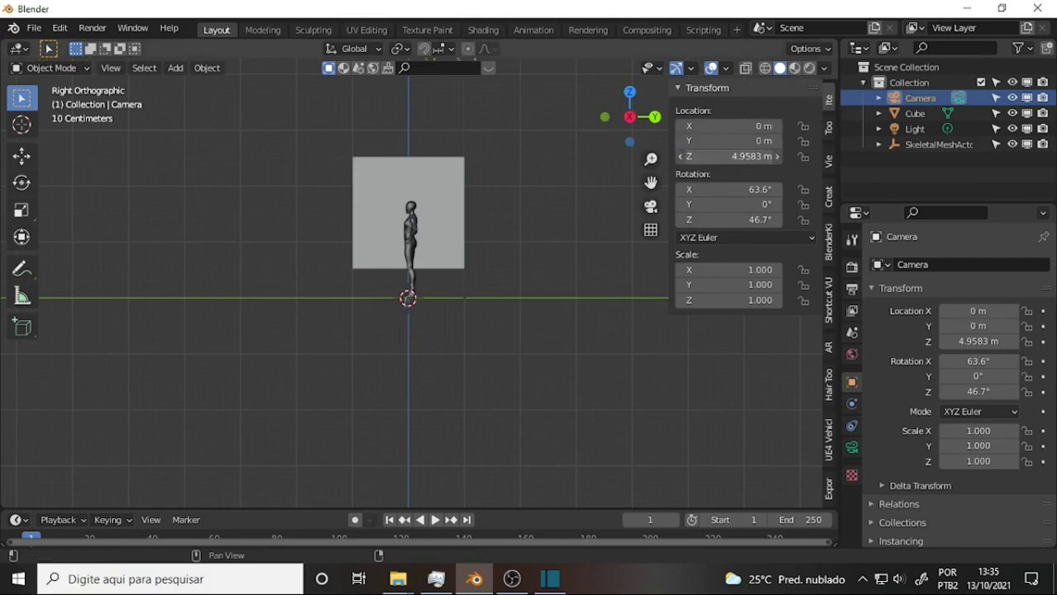
{"action": "left_click", "coordinate": [744, 156]}
{"action": "type", "text": "0"}
{"action": "key", "text": "Return"}
Set the camera's Rotation X and Z to 0°
{"action": "left_click", "coordinate": [756, 189]}
{"action": "type", "text": "0"}
{"action": "key", "text": "Return"}
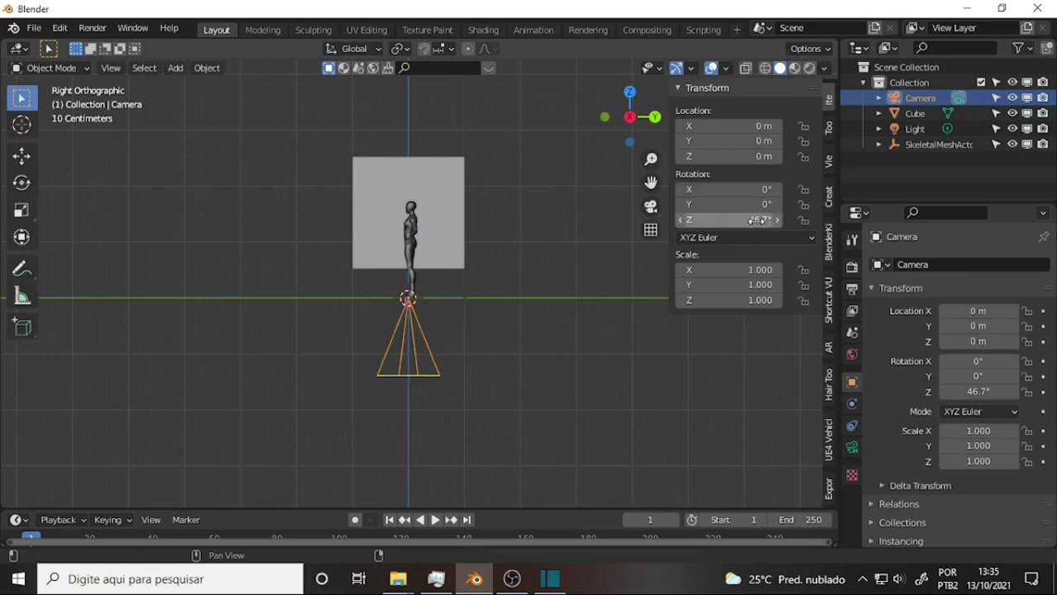
{"action": "left_click", "coordinate": [757, 220]}
{"action": "type", "text": "0"}
{"action": "key", "text": "Return"}
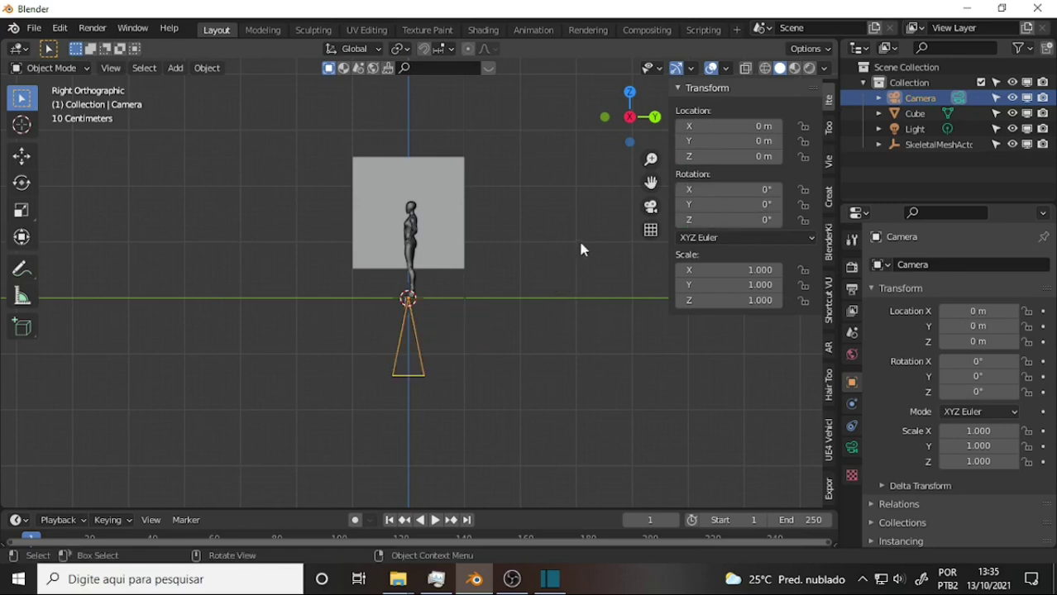
{"action": "middle_click_drag", "start_coordinate": [501, 258], "coordinate": [593, 269]}
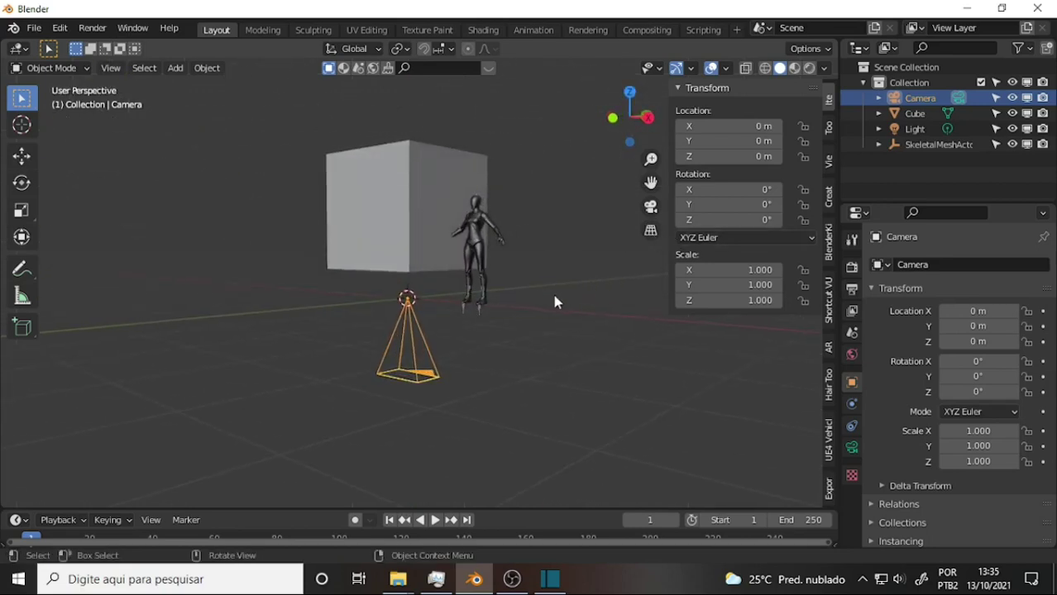
Rotate the camera 90° about the X axis so it stands upright
{"action": "key", "text": "r"}
{"action": "key", "text": "x"}
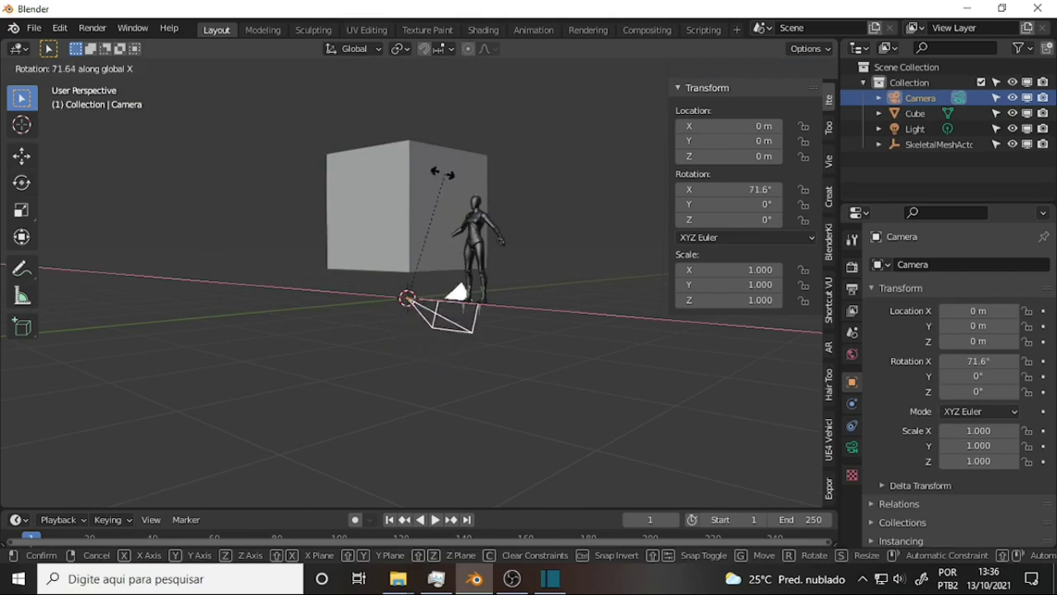
{"action": "left_click", "coordinate": [401, 155]}
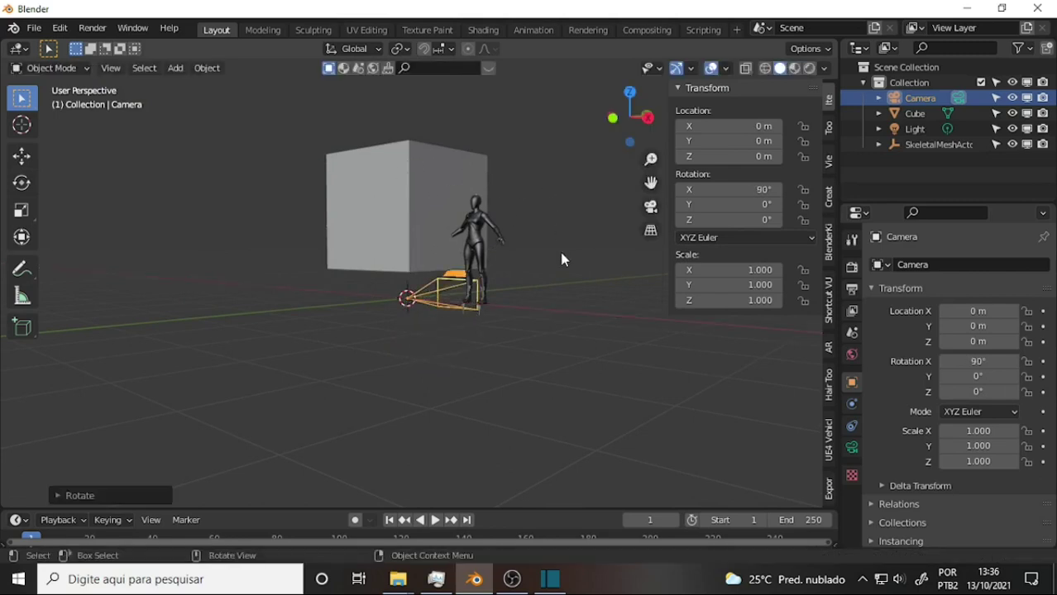
{"action": "mouse_move", "coordinate": [562, 260]}
{"action": "middle_mouse_down"}
{"action": "mouse_move", "coordinate": [482, 297]}
{"action": "mouse_move", "coordinate": [512, 291]}
{"action": "middle_mouse_up"}
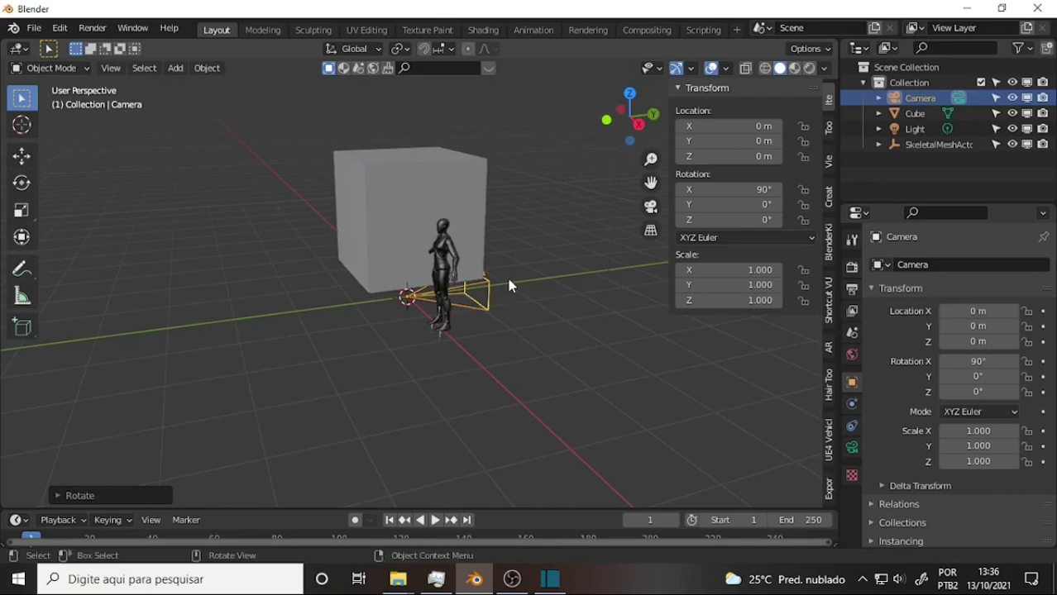
Move the camera along Y to -5.6508 m and look through it
{"action": "key", "text": "g"}
{"action": "key", "text": "y"}
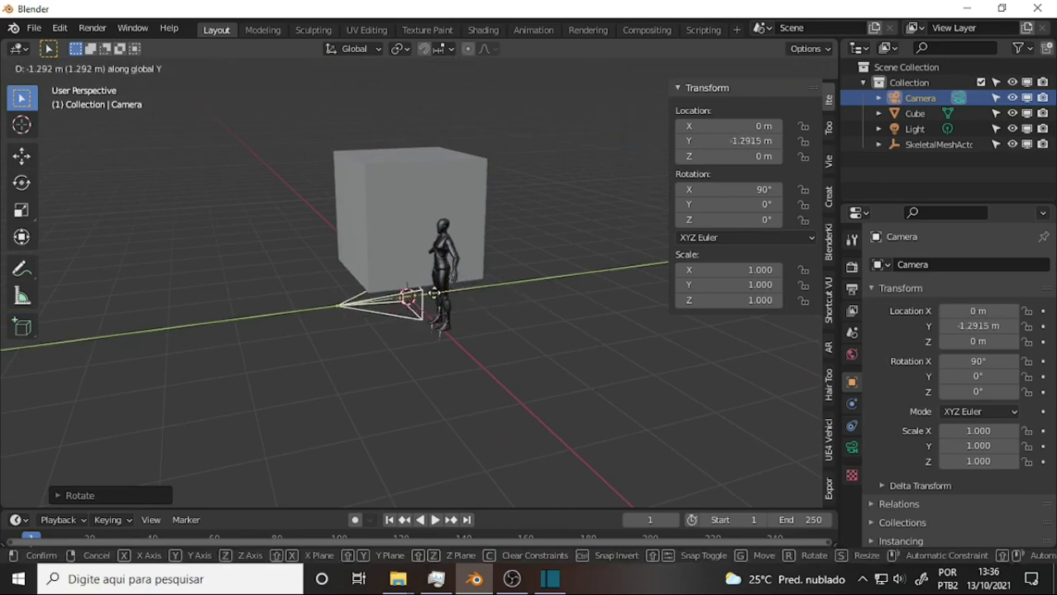
{"action": "left_click", "coordinate": [345, 318]}
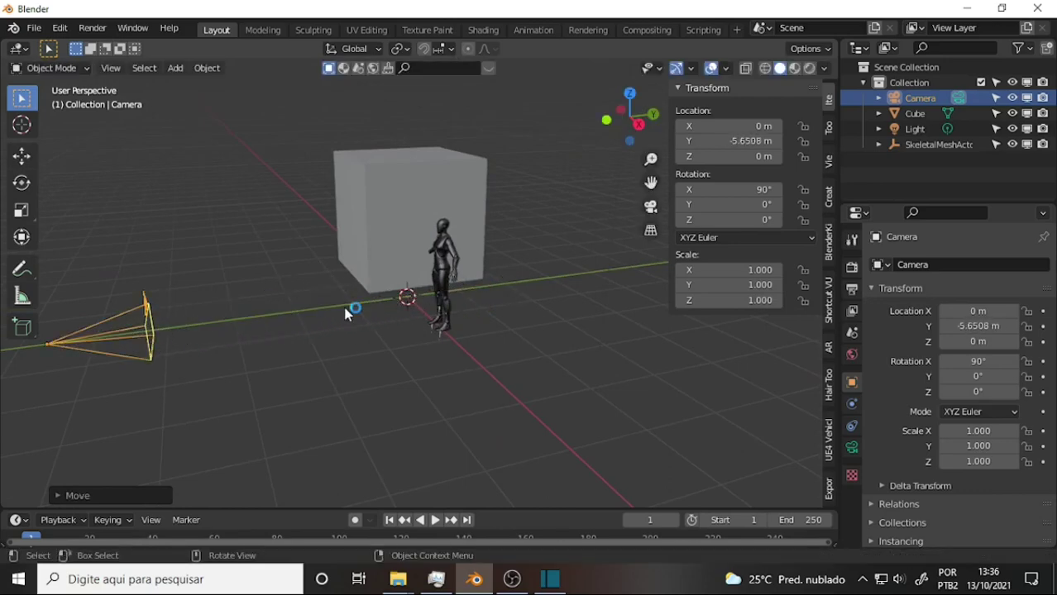
{"action": "key", "text": "KP_0"}
{"action": "scroll", "coordinate": [434, 321], "scroll_direction": "down", "scroll_amount": 2}
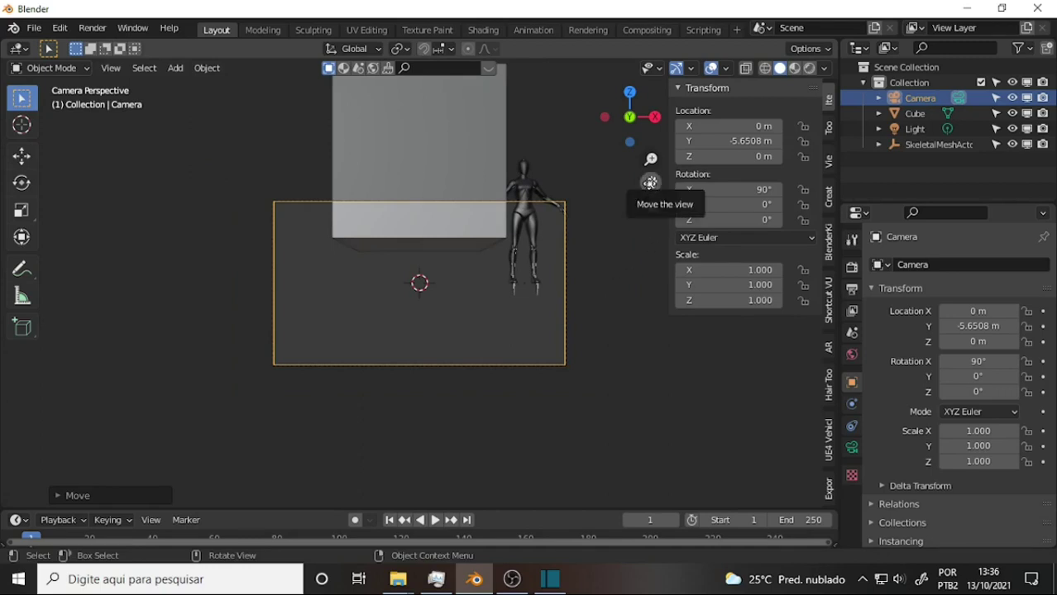
{"action": "left_click_drag", "start_coordinate": [650, 182], "coordinate": [814, 194]}
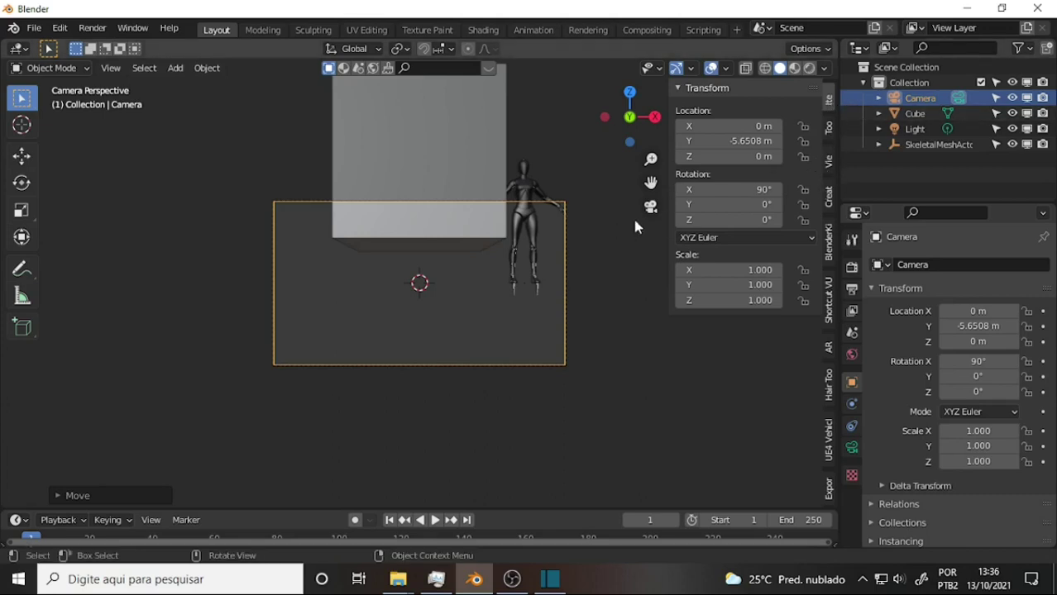
Switch the sidebar to the View tab to reach the View Lock options
{"action": "left_click", "coordinate": [938, 96]}
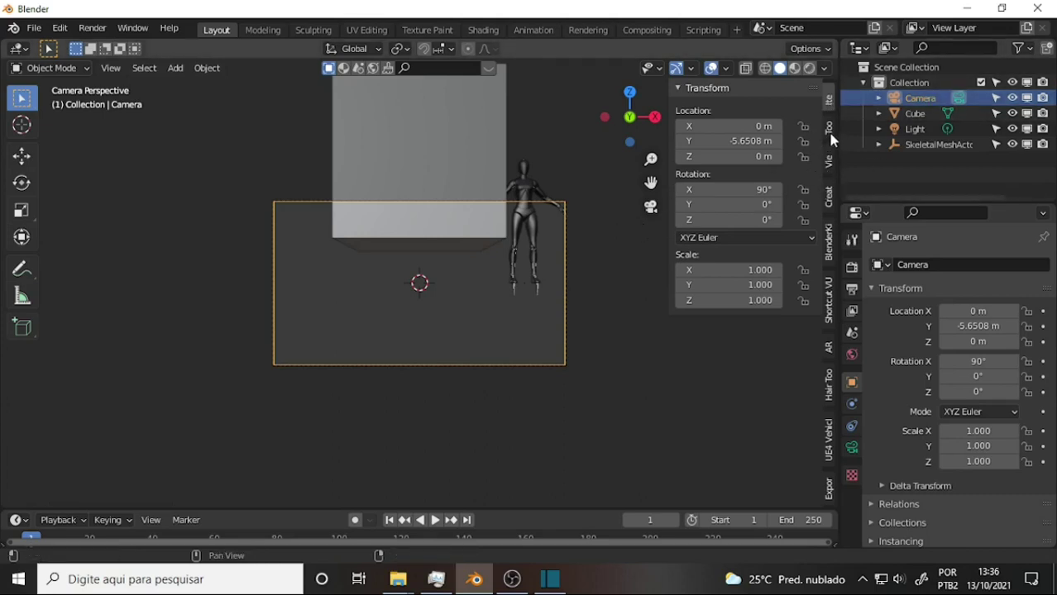
{"action": "left_click", "coordinate": [829, 130]}
{"action": "left_click", "coordinate": [829, 103]}
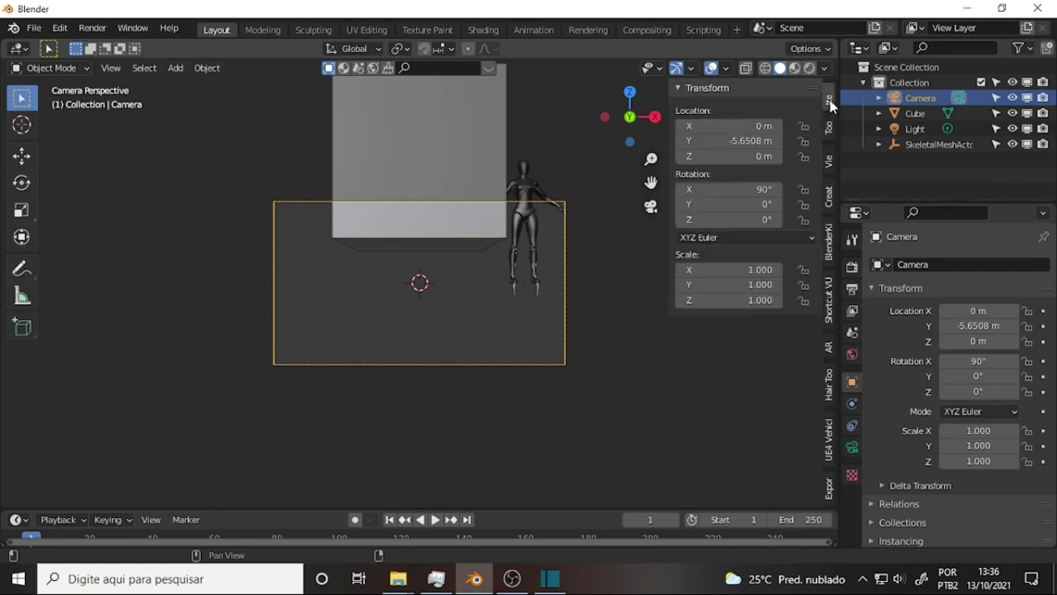
{"action": "left_click", "coordinate": [830, 164]}
With Camera to View on, frame the scene side-on (X 11.882 m, Z 2.569 m), then disable it
{"action": "left_click", "coordinate": [741, 281]}
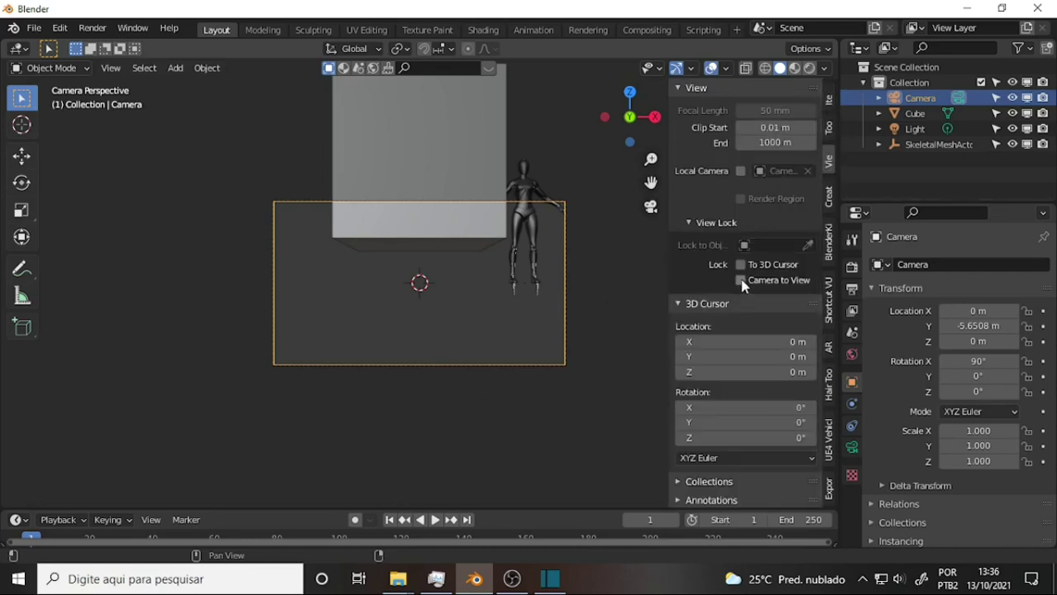
{"action": "middle_click_drag", "start_coordinate": [548, 274], "coordinate": [448, 291]}
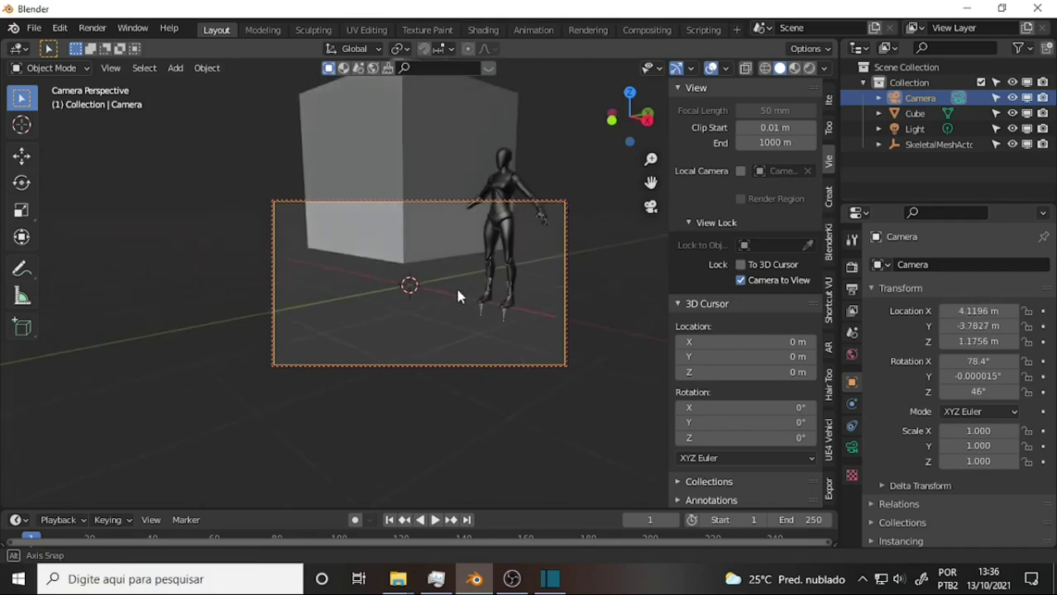
{"action": "mouse_move", "coordinate": [547, 260]}
{"action": "middle_mouse_down"}
{"action": "mouse_move", "coordinate": [424, 255]}
{"action": "mouse_move", "coordinate": [448, 246]}
{"action": "middle_mouse_up"}
{"action": "left_click_drag", "start_coordinate": [650, 182], "coordinate": [651, 207]}
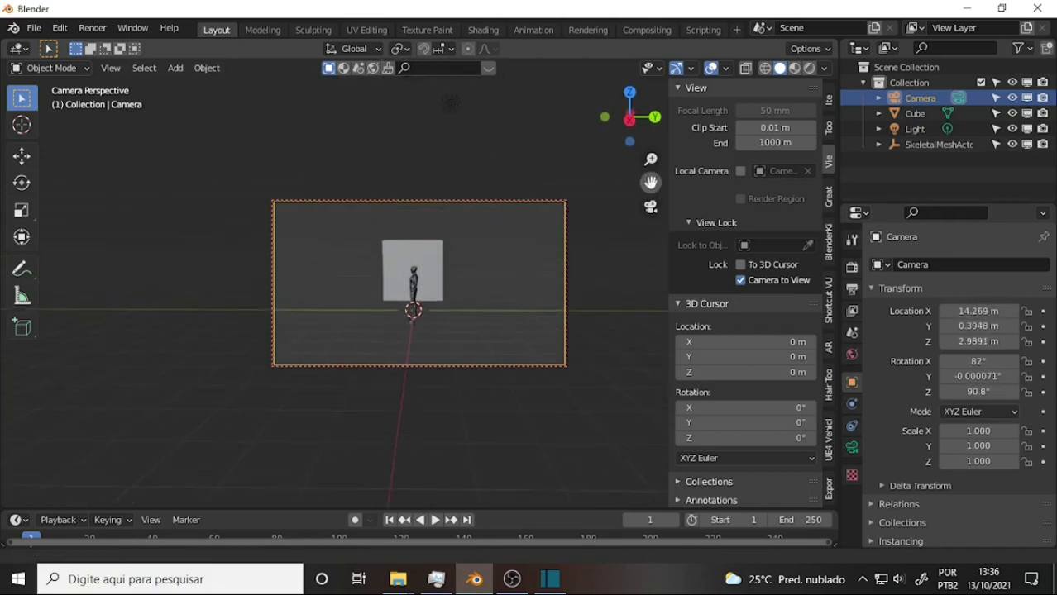
{"action": "scroll", "coordinate": [500, 247], "scroll_direction": "up", "scroll_amount": 2}
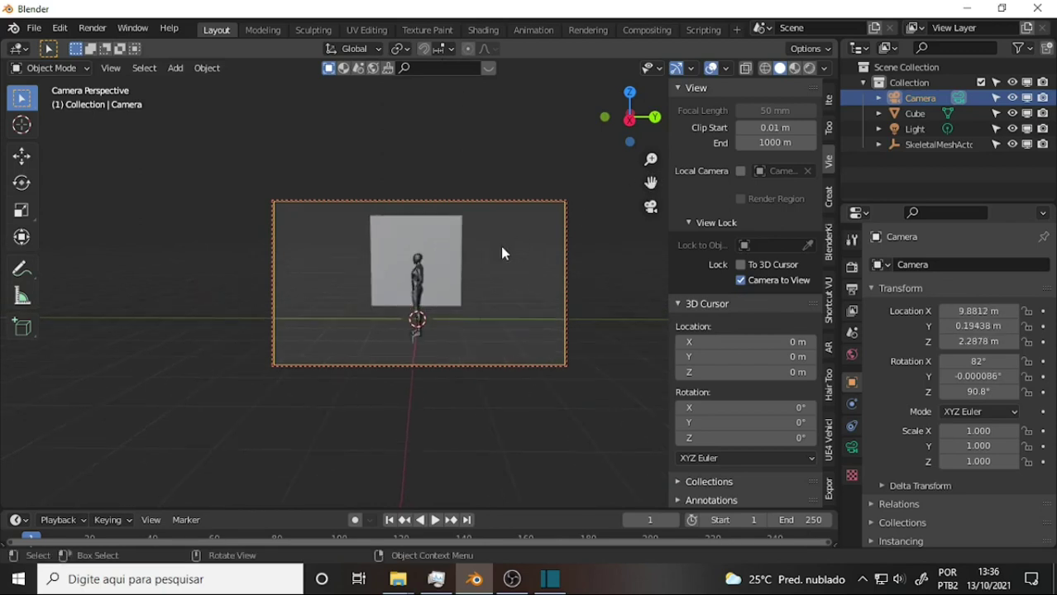
{"action": "scroll", "coordinate": [498, 242], "scroll_direction": "down", "scroll_amount": 1}
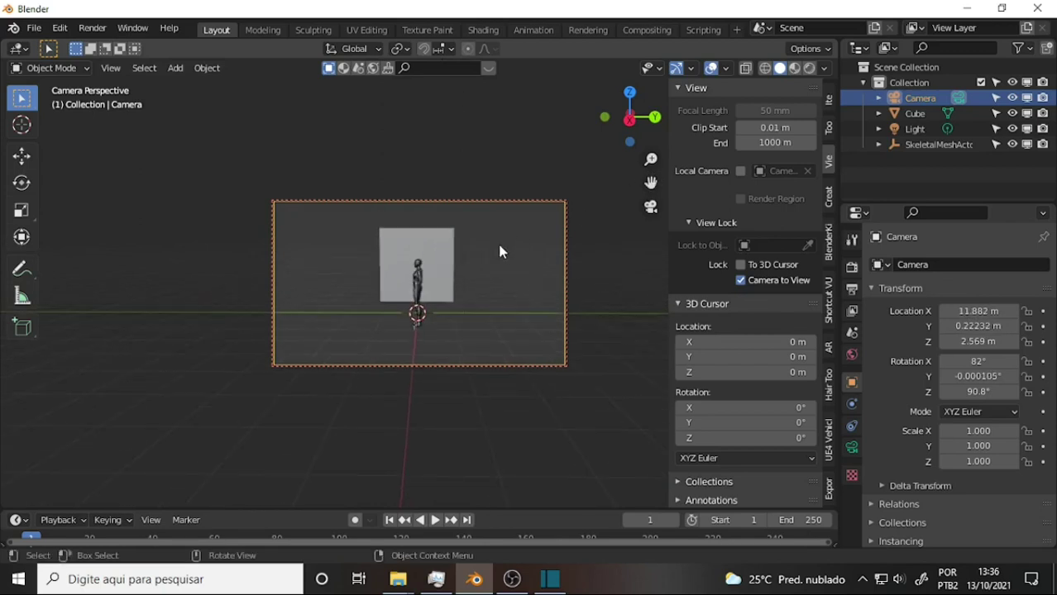
{"action": "left_click", "coordinate": [740, 280]}
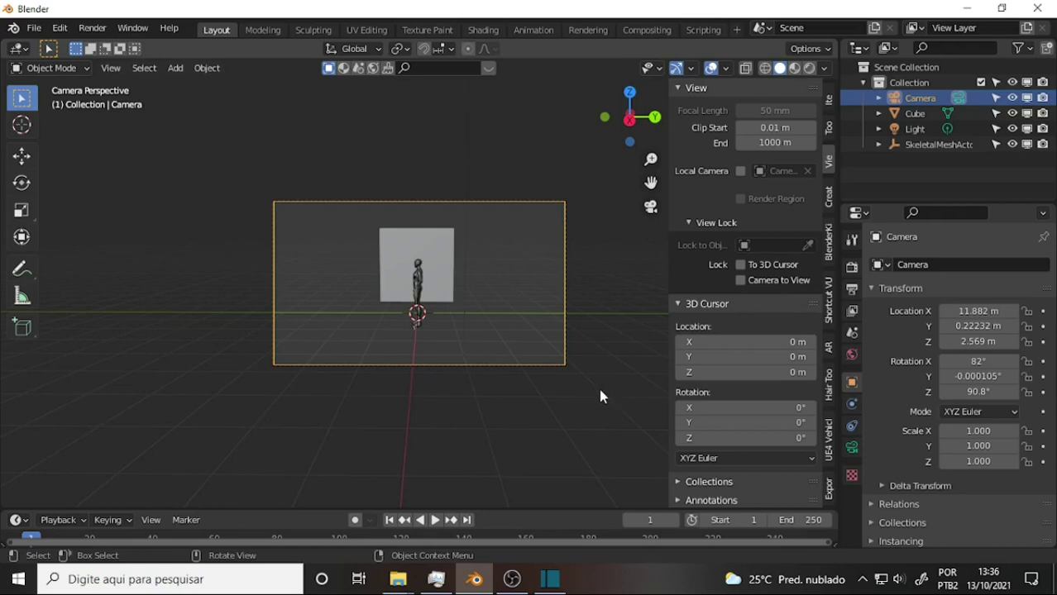
Select the Cube to show Z 1.523 m and 2 m dimensions, then return to camera view
{"action": "left_click", "coordinate": [429, 259]}
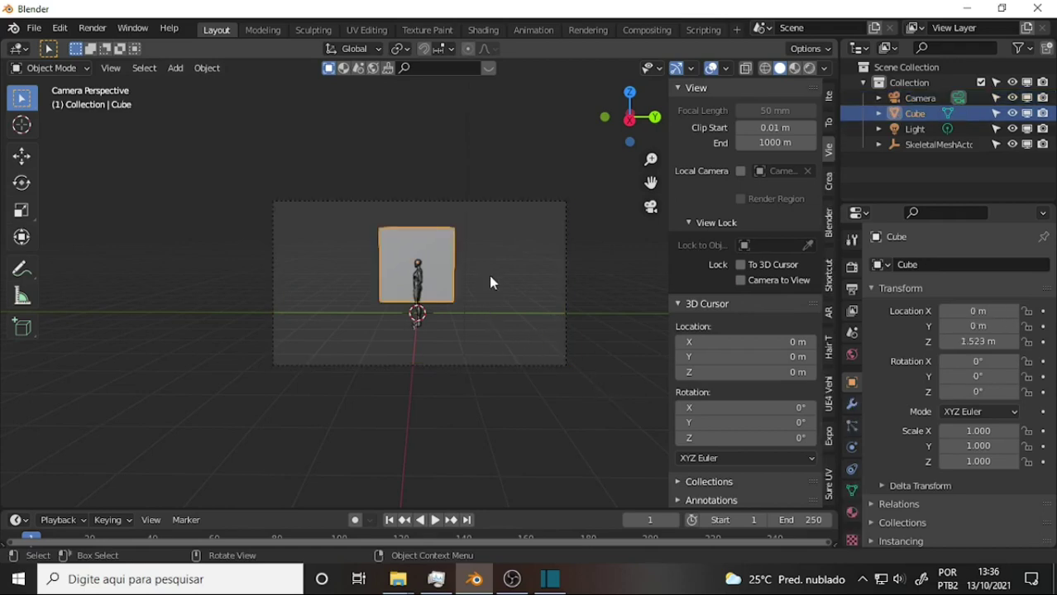
{"action": "left_click", "coordinate": [831, 90]}
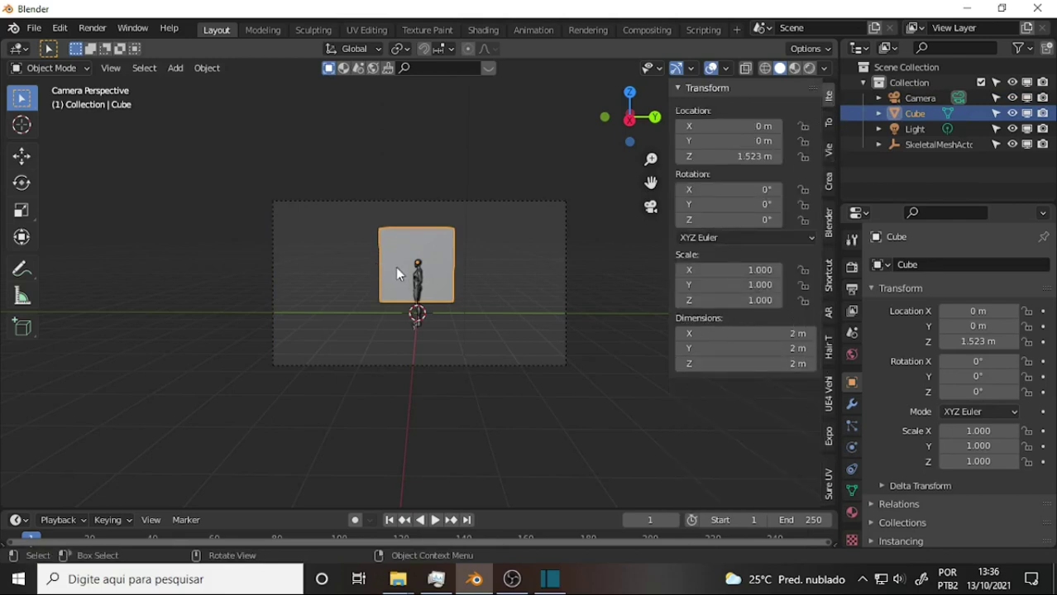
{"action": "mouse_move", "coordinate": [397, 273]}
{"action": "middle_mouse_down"}
{"action": "mouse_move", "coordinate": [500, 268]}
{"action": "mouse_move", "coordinate": [393, 268]}
{"action": "mouse_move", "coordinate": [408, 274]}
{"action": "middle_mouse_up"}
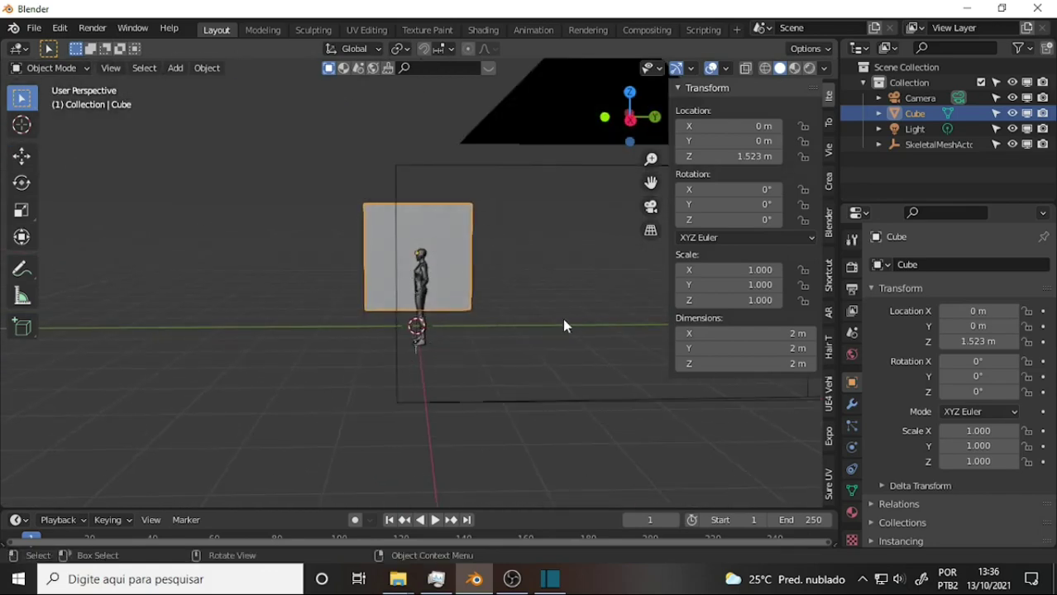
{"action": "key", "text": "KP_0"}
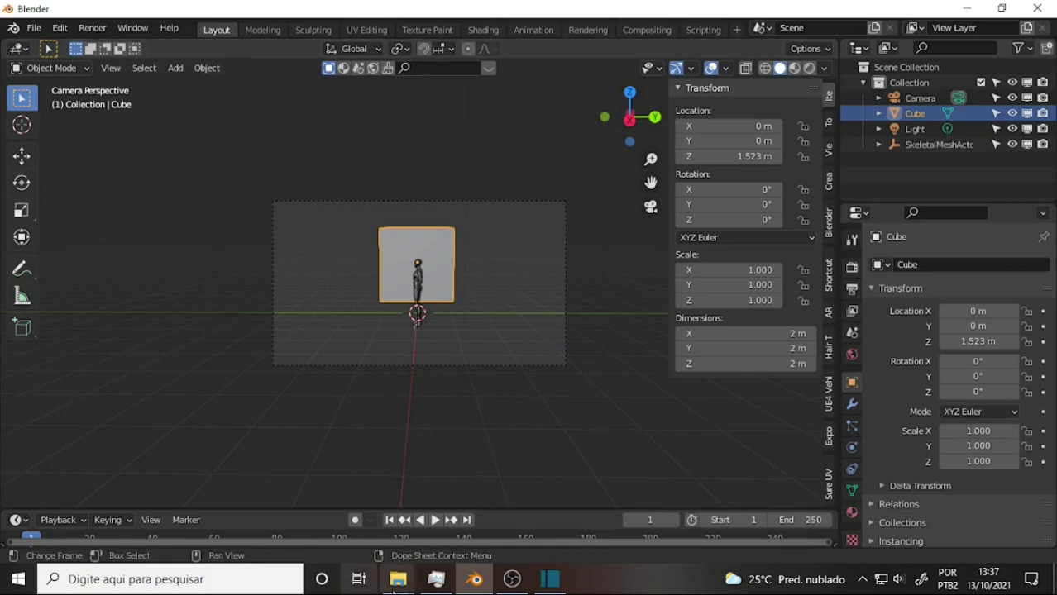
Drag viktor-saghy-valorant-duality-003 from the Jet Fighter folder onto Blender's camera view as background
{"action": "left_click", "coordinate": [327, 504]}
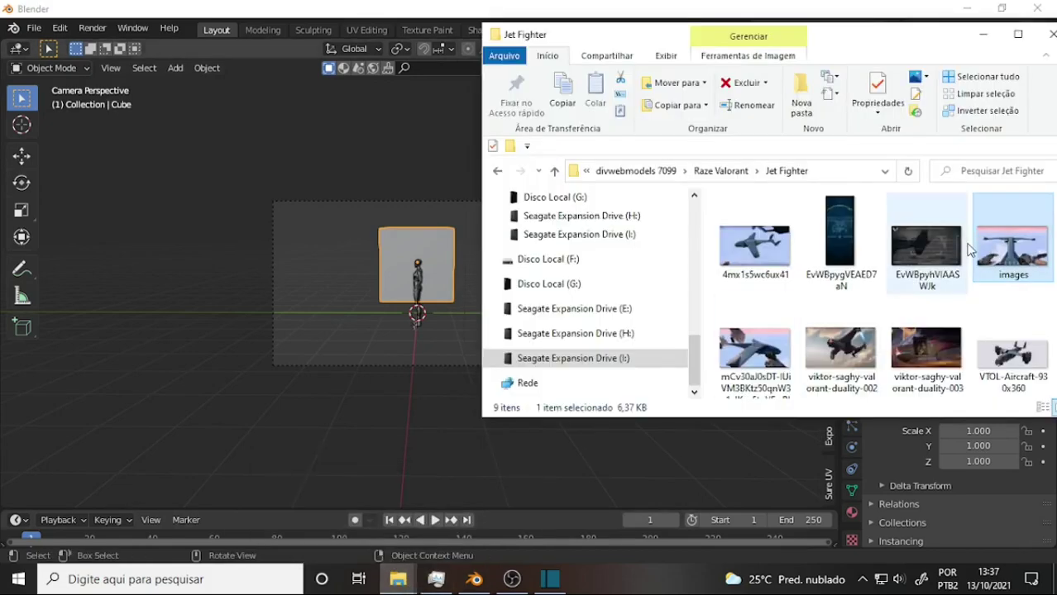
{"action": "left_click", "coordinate": [931, 342]}
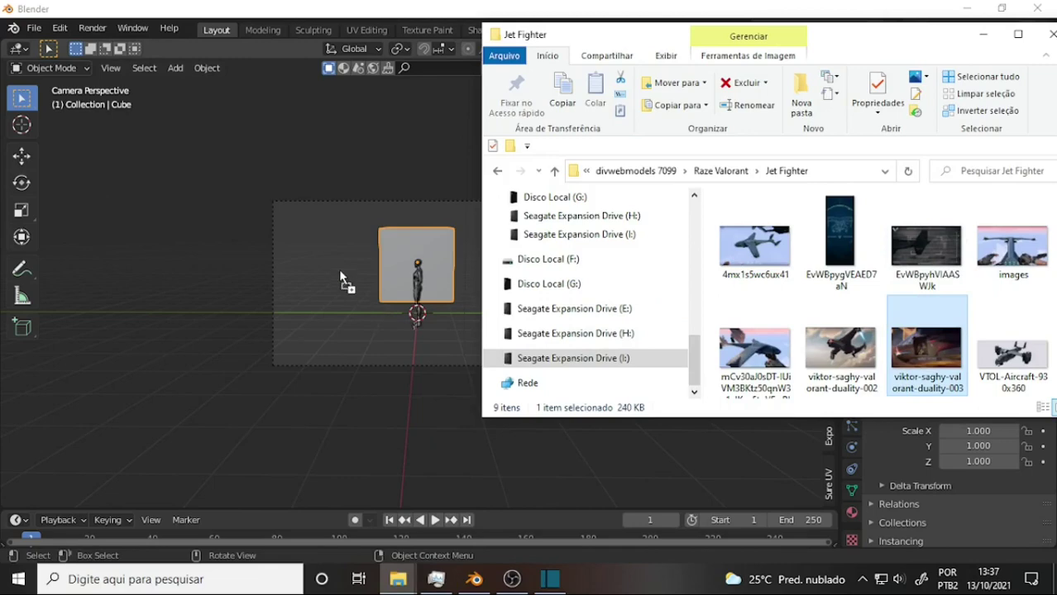
{"action": "left_click_drag", "start_coordinate": [649, 351], "coordinate": [338, 273]}
{"action": "left_click", "coordinate": [370, 110]}
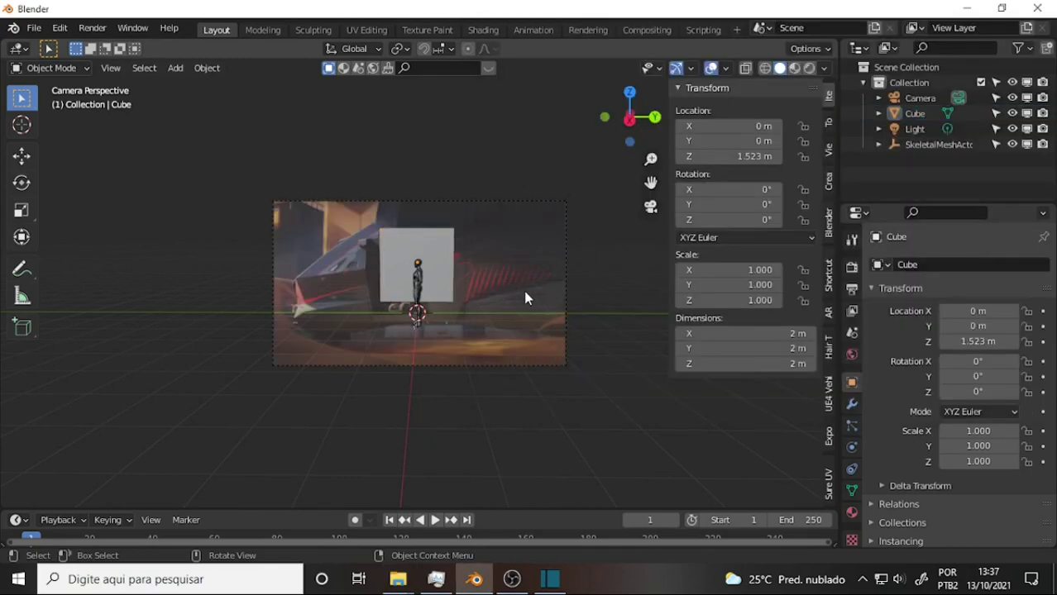
{"action": "key", "text": "Delete"}
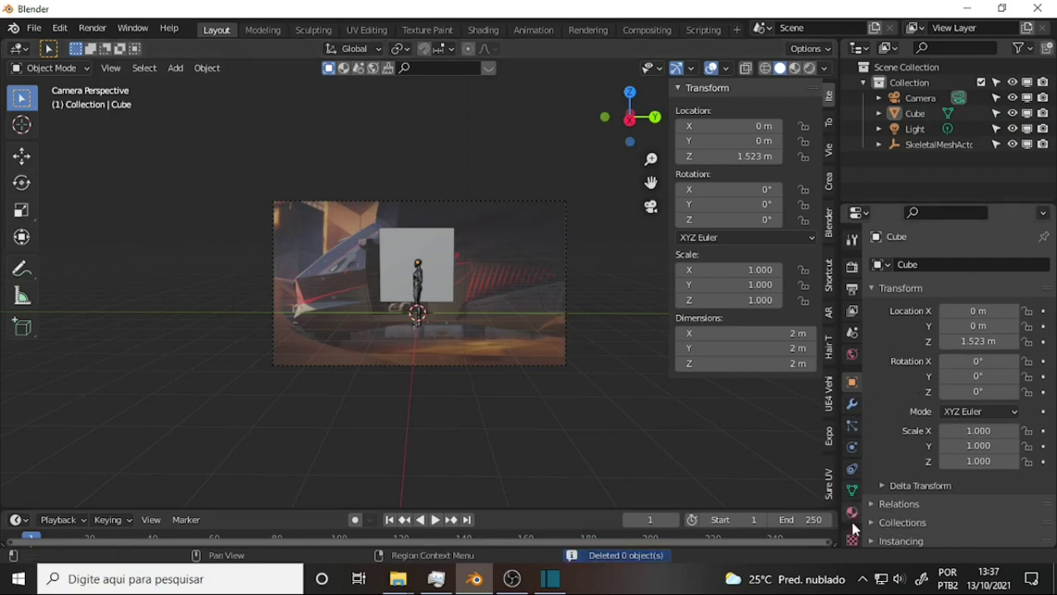
Delete the viktor-saghy-valorant-duality-003 entry from the Camera's Background Images in Object Data properties
{"action": "scroll", "coordinate": [851, 517], "scroll_direction": "down", "scroll_amount": 1}
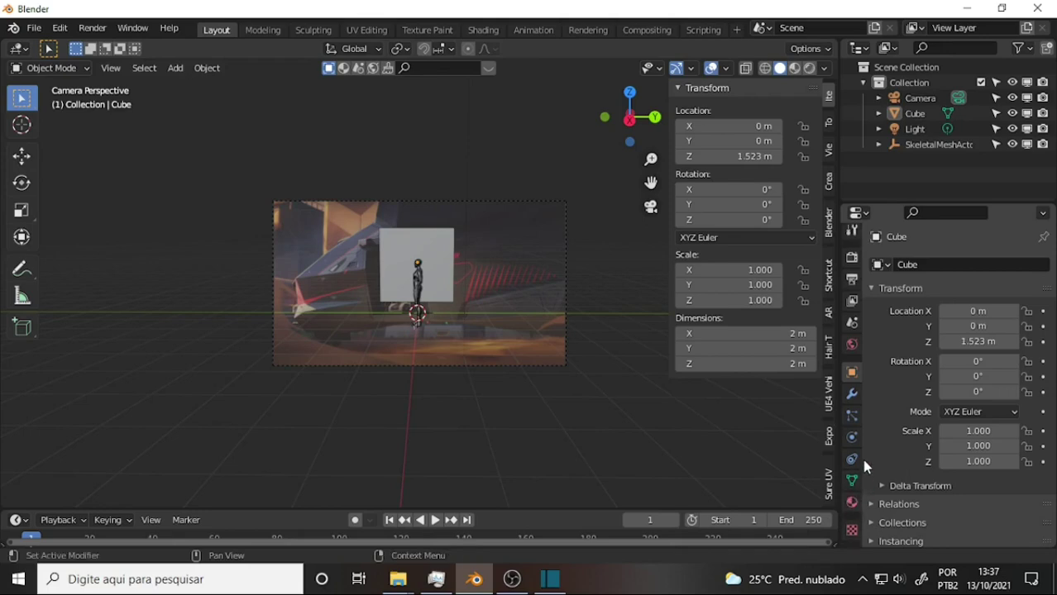
{"action": "left_click", "coordinate": [920, 97]}
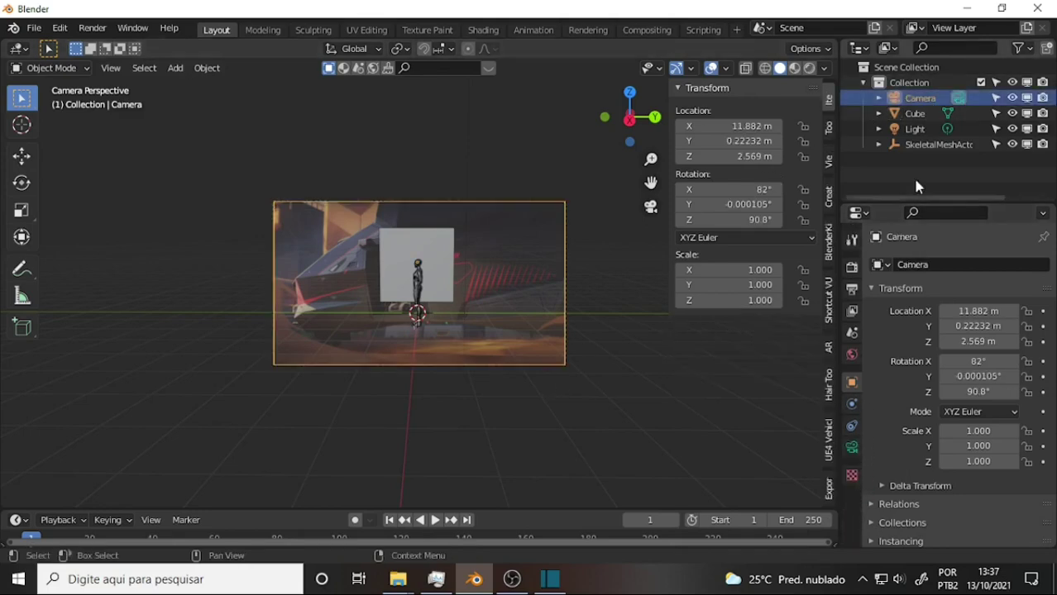
{"action": "left_click", "coordinate": [851, 476]}
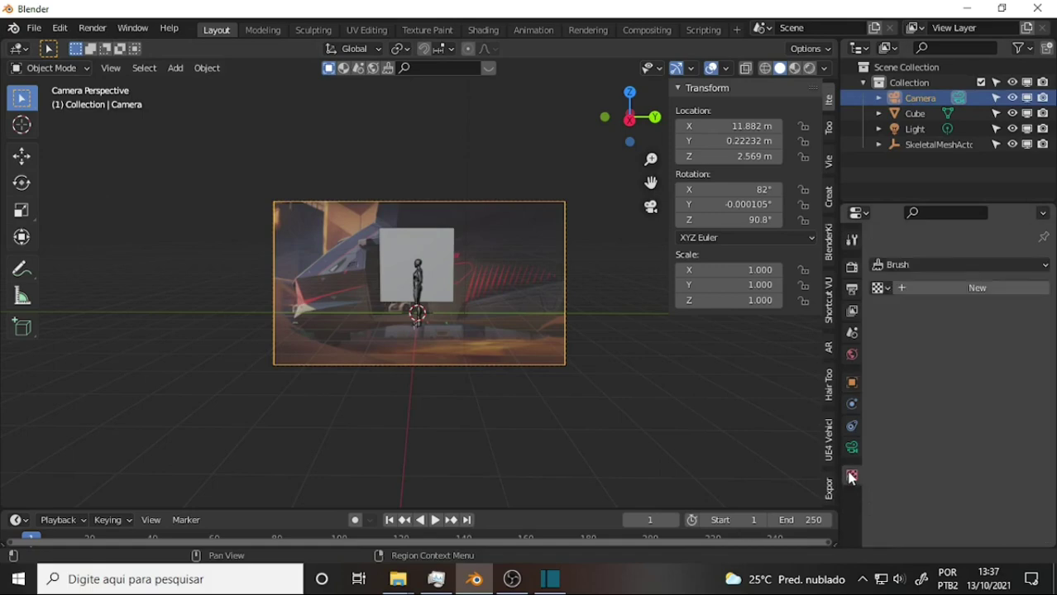
{"action": "left_click", "coordinate": [852, 447]}
{"action": "scroll", "coordinate": [980, 379], "scroll_direction": "down", "scroll_amount": 1}
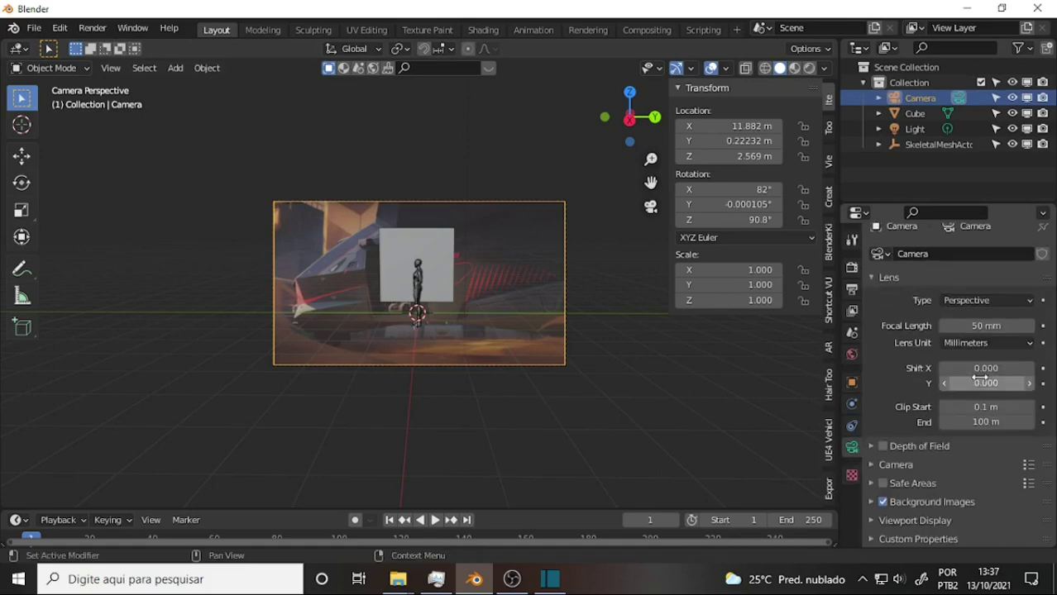
{"action": "left_click", "coordinate": [874, 503]}
{"action": "scroll", "coordinate": [928, 390], "scroll_direction": "down", "scroll_amount": 3}
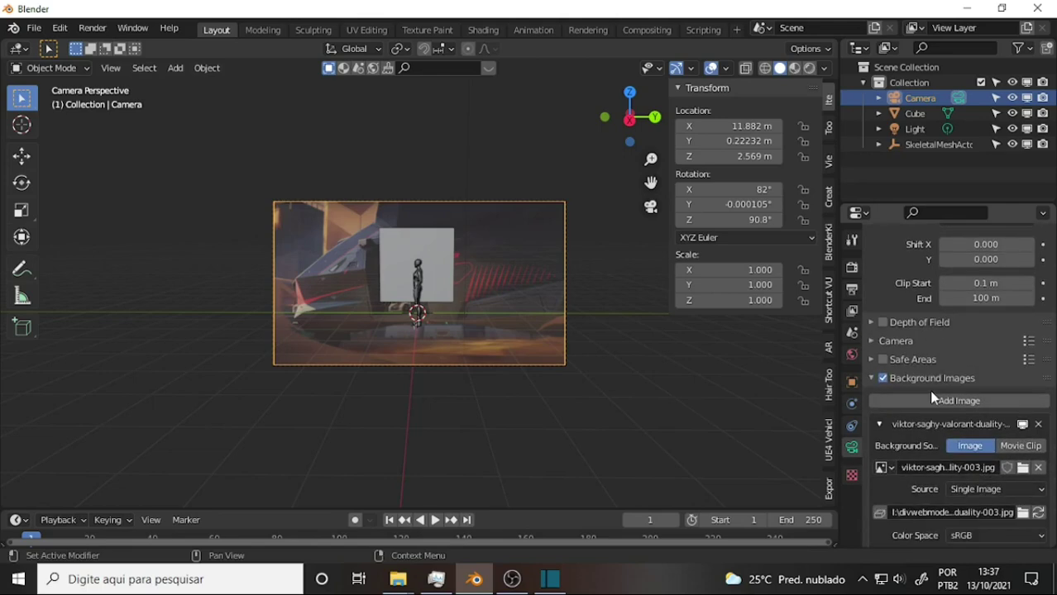
{"action": "left_click", "coordinate": [1038, 425]}
{"action": "left_click", "coordinate": [517, 308]}
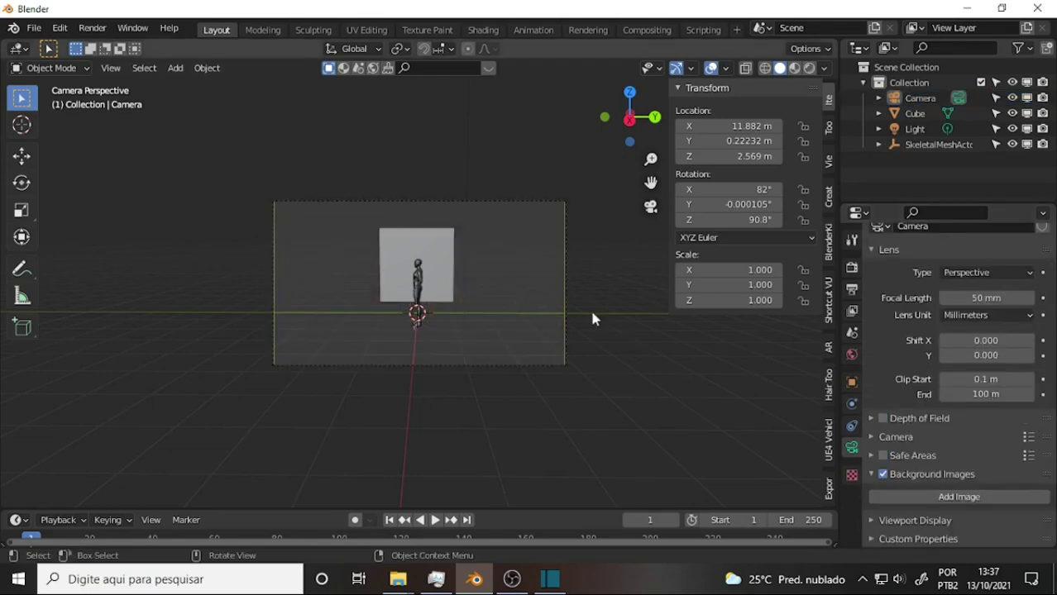
{"action": "mouse_move", "coordinate": [618, 281]}
{"action": "middle_mouse_down"}
{"action": "mouse_move", "coordinate": [569, 296]}
{"action": "mouse_move", "coordinate": [587, 274]}
{"action": "middle_mouse_up"}
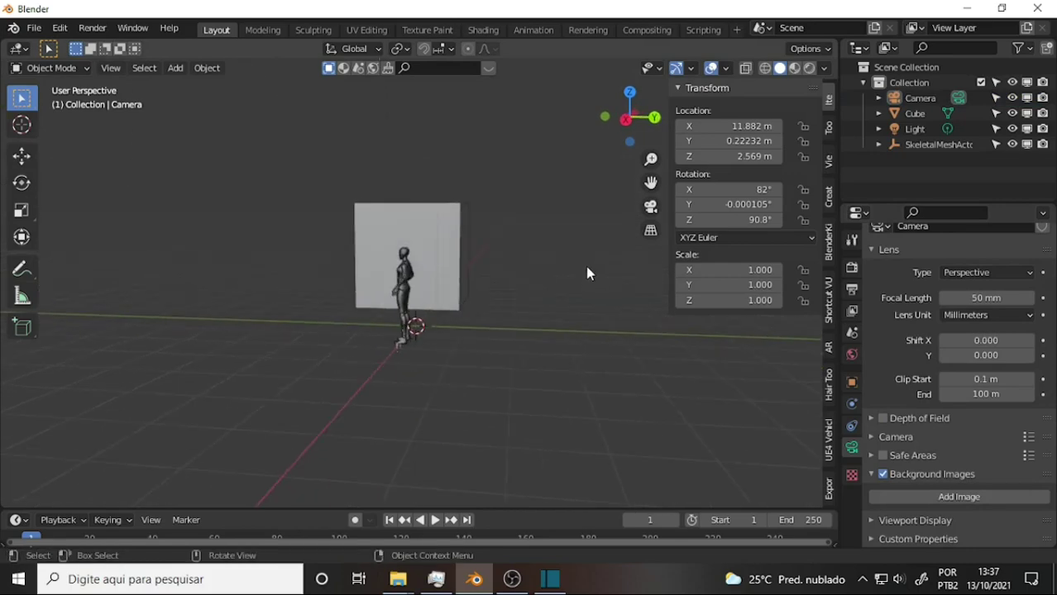
From the right orthographic view, drag the duality-003 jet image from Explorer into the viewport
{"action": "key", "text": "KP_1"}
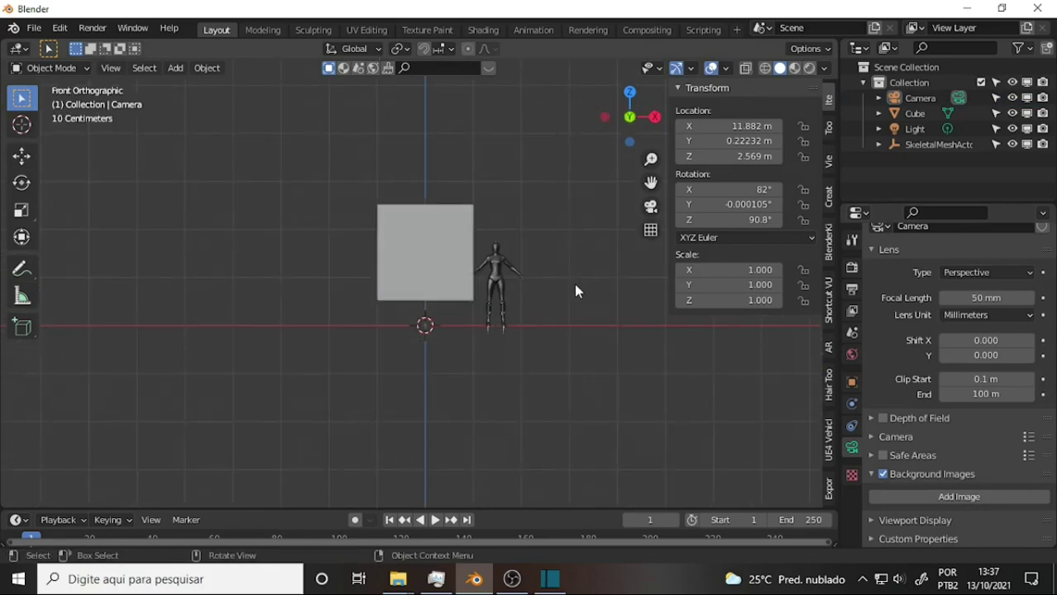
{"action": "key", "text": "KP_3"}
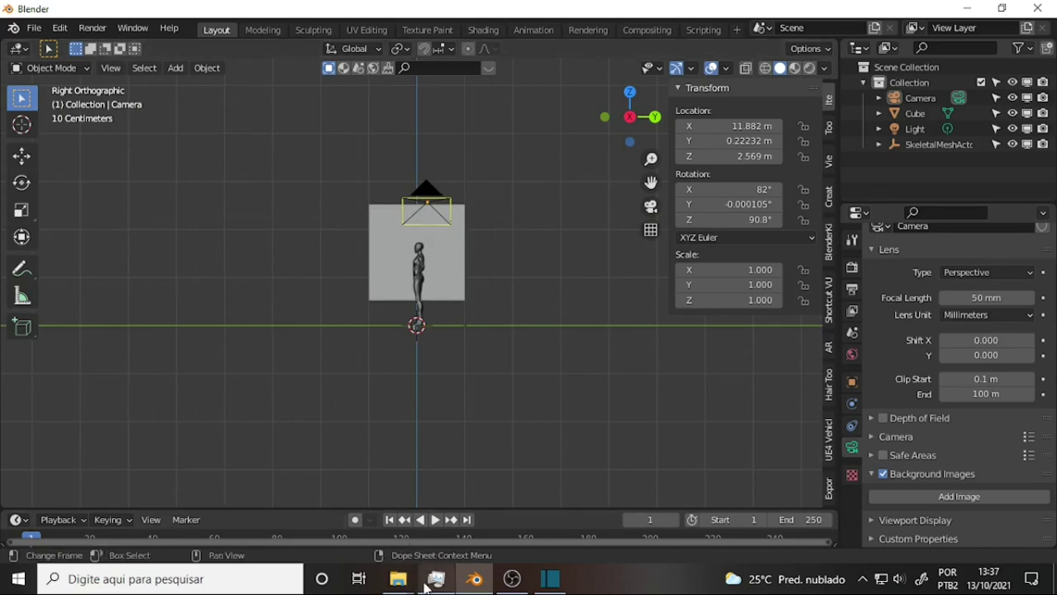
{"action": "mouse_move", "coordinate": [398, 580]}
{"action": "left_click", "coordinate": [376, 545]}
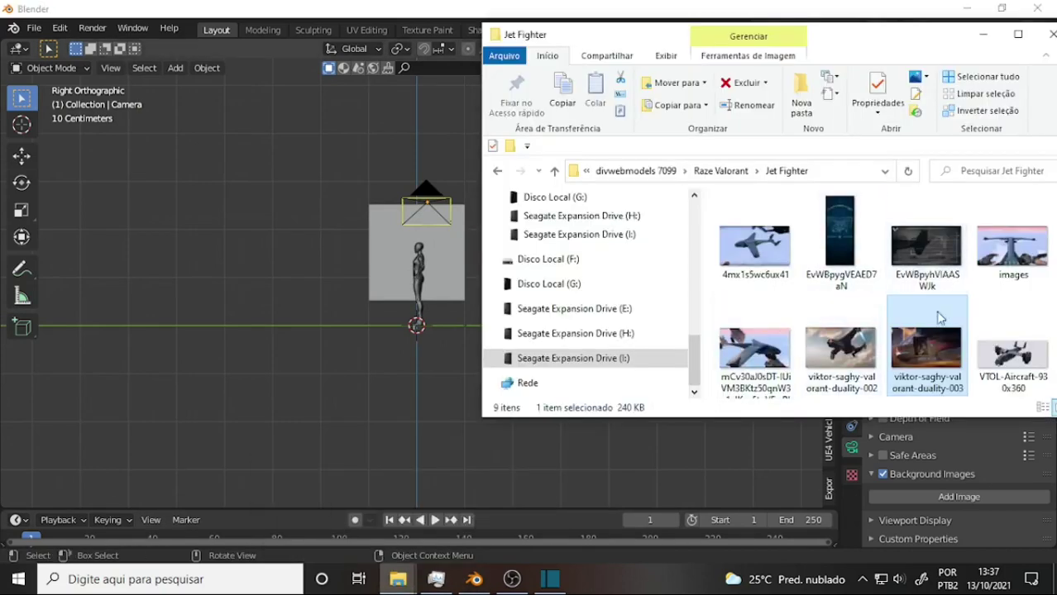
{"action": "left_click_drag", "start_coordinate": [938, 316], "coordinate": [604, 332]}
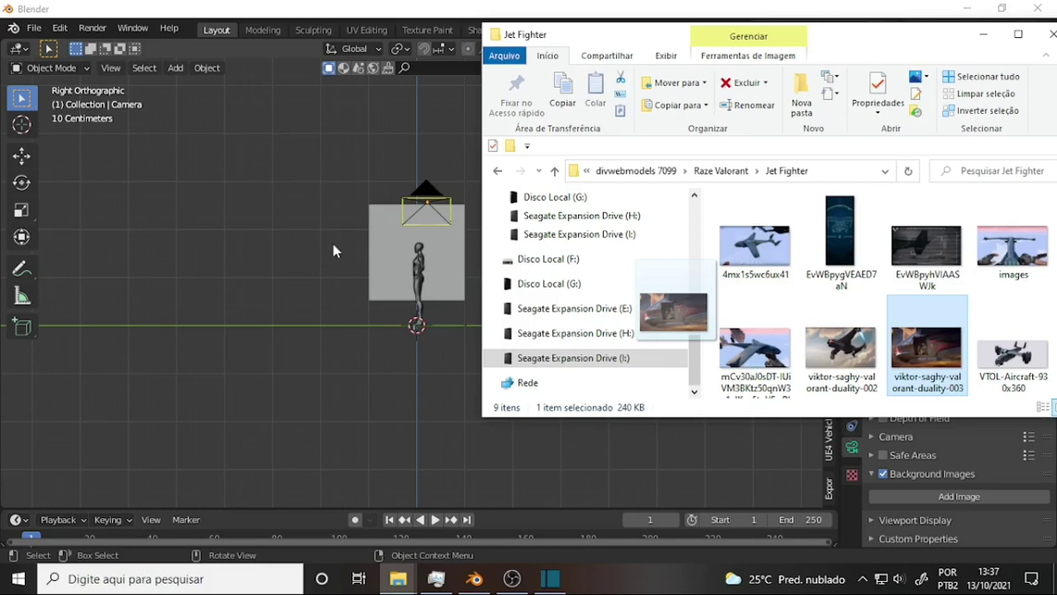
{"action": "left_click_drag", "start_coordinate": [334, 251], "coordinate": [268, 223]}
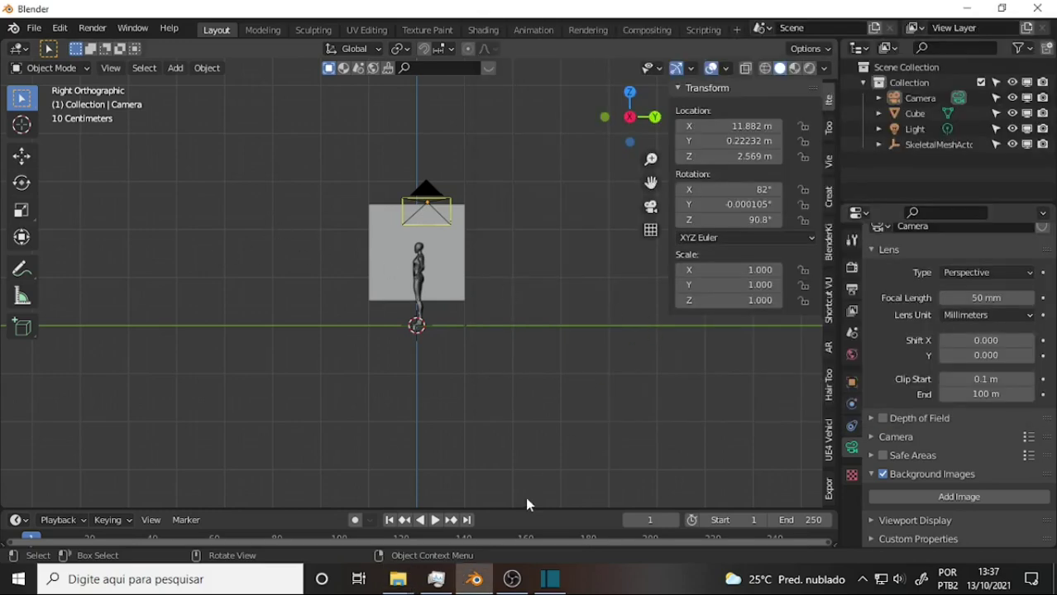
Orbit into perspective and drop viktor-saghy-valorant-duality-003 in again, creating a 5 m image Empty
{"action": "left_click", "coordinate": [437, 583]}
{"action": "left_click", "coordinate": [438, 583]}
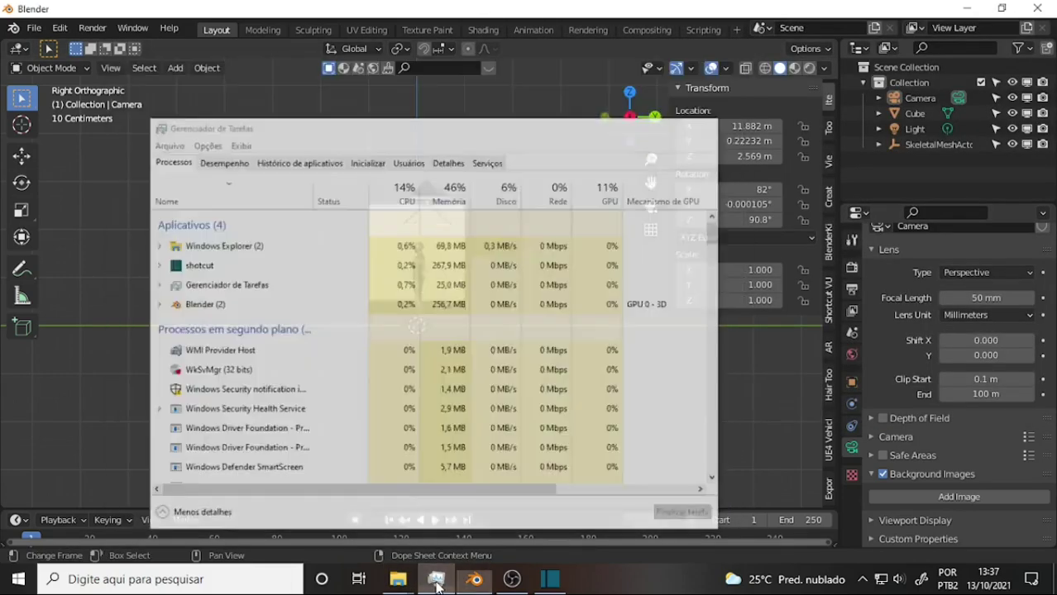
{"action": "middle_click_drag", "start_coordinate": [523, 326], "coordinate": [519, 313]}
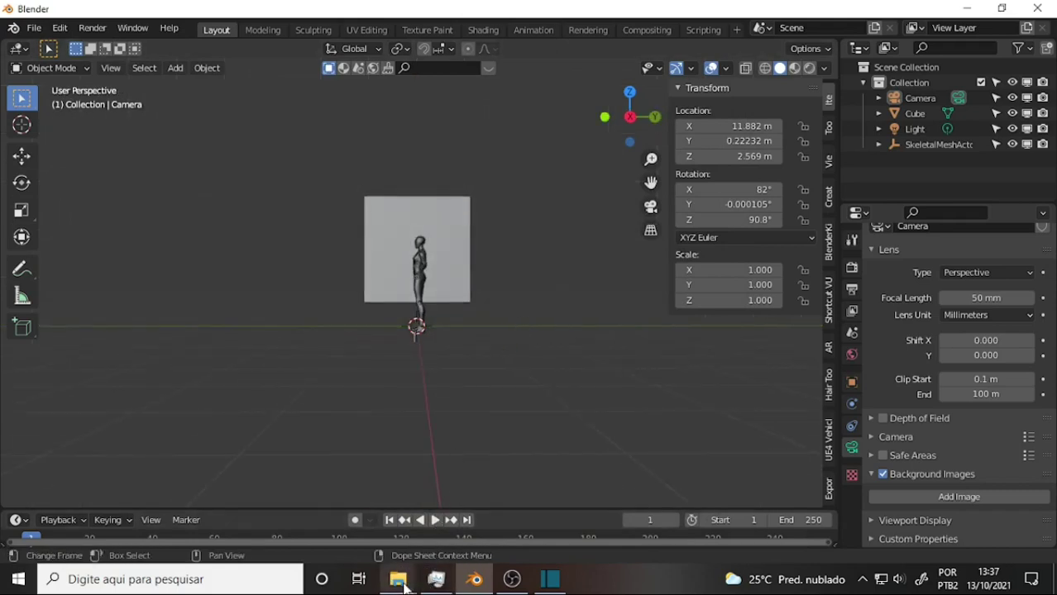
{"action": "mouse_move", "coordinate": [398, 579]}
{"action": "left_click", "coordinate": [391, 541]}
{"action": "left_click_drag", "start_coordinate": [927, 351], "coordinate": [314, 166]}
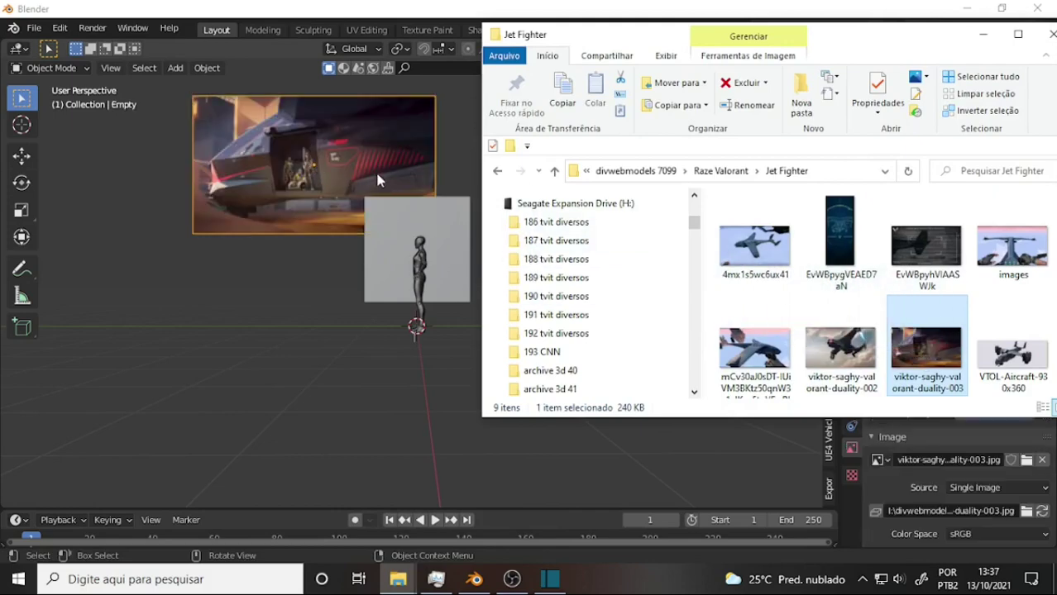
{"action": "left_click", "coordinate": [439, 18]}
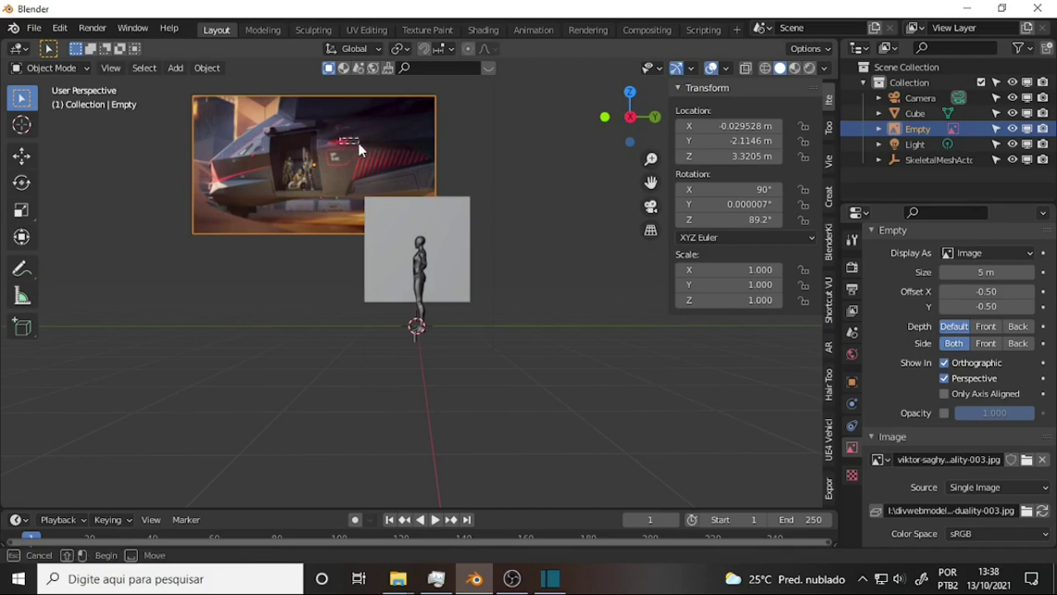
Move the jet reference image near the origin behind the mannequin and view through the scene camera
{"action": "key", "text": "g"}
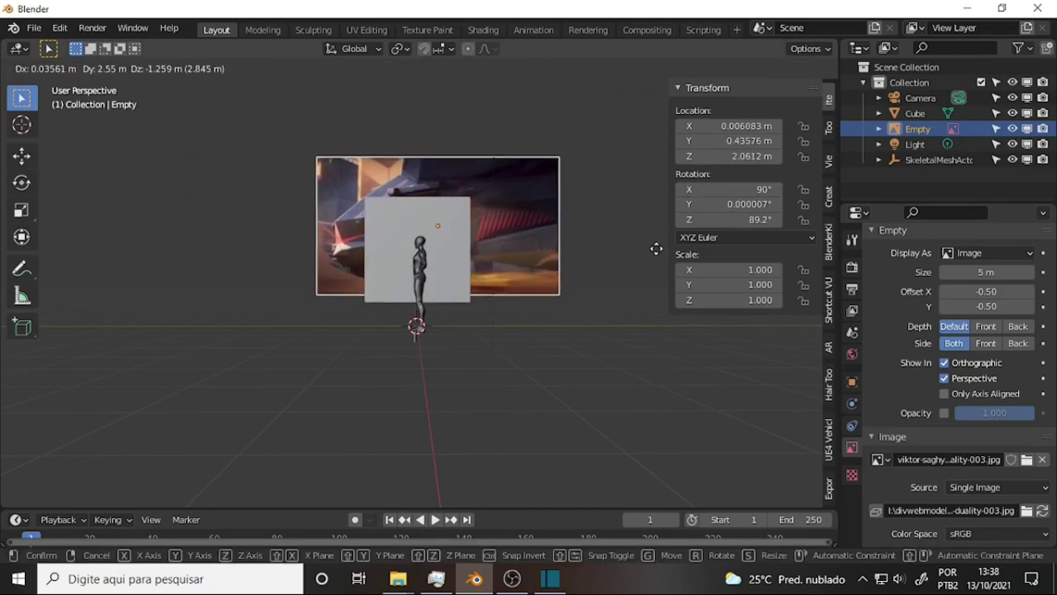
{"action": "left_click", "coordinate": [631, 294]}
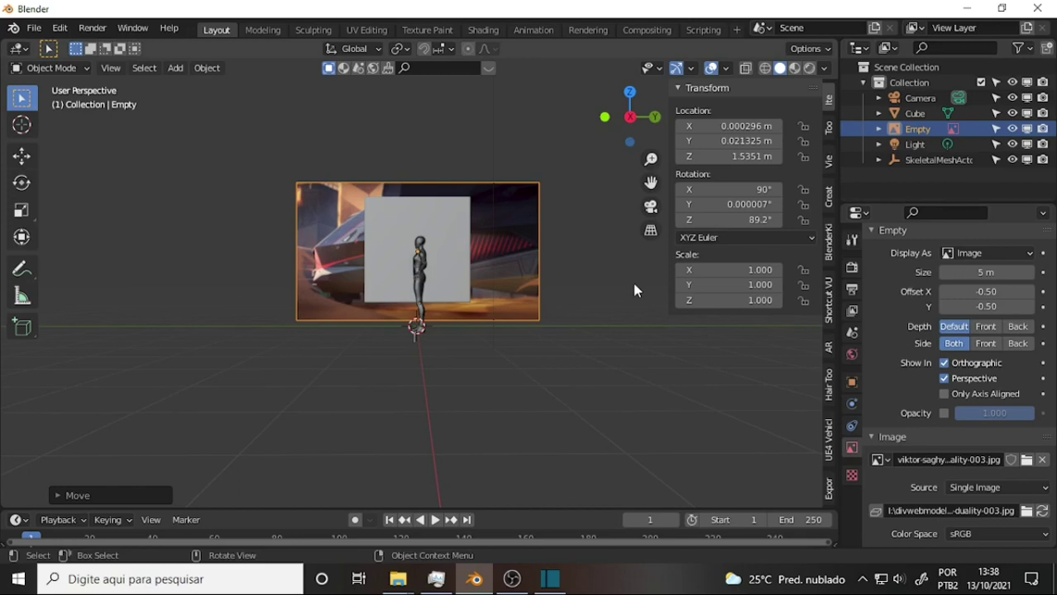
{"action": "key", "text": "KP_0"}
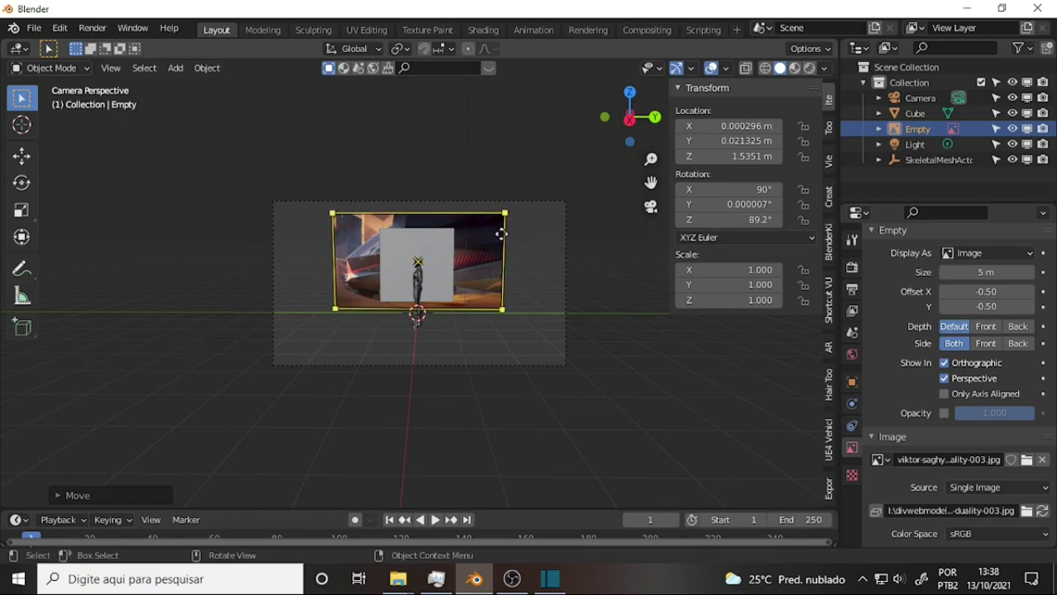
Scale the reference image to 1.639 and rotate it to 89.2° on Z
{"action": "key", "text": "s"}
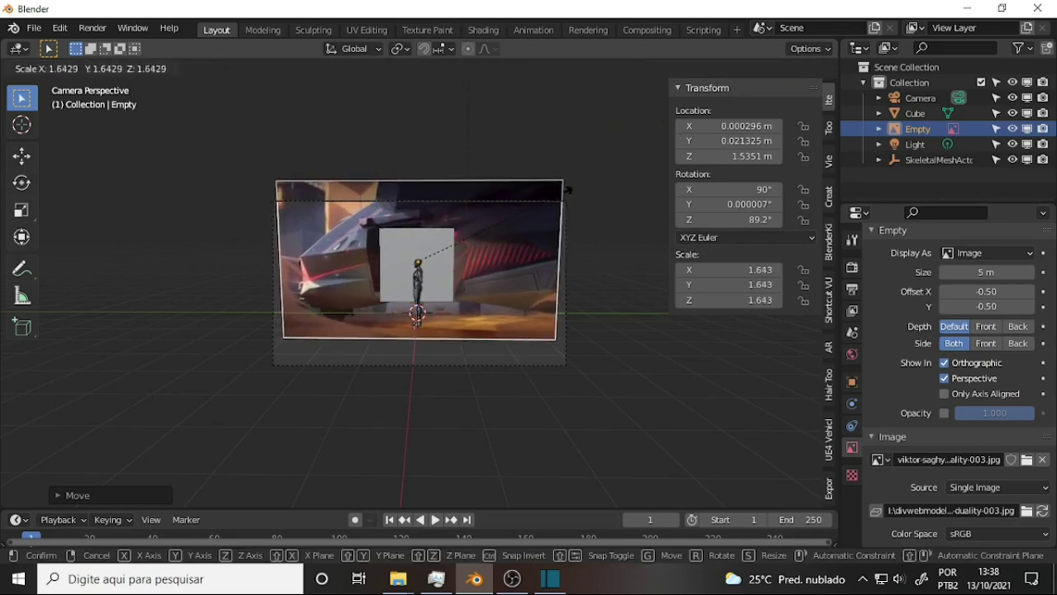
{"action": "left_click", "coordinate": [564, 192]}
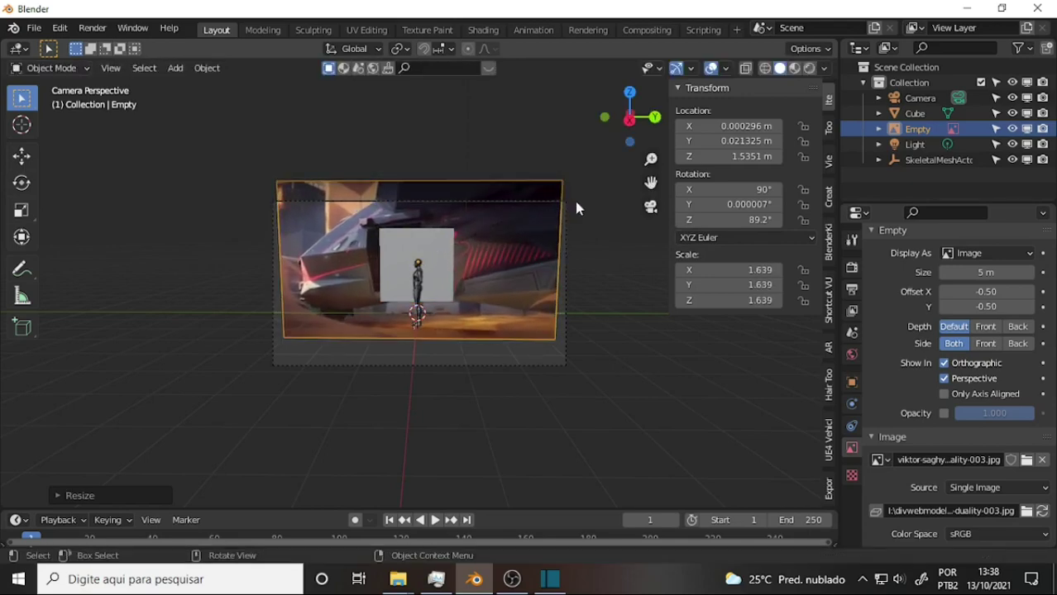
{"action": "key", "text": "r"}
{"action": "key", "text": "z"}
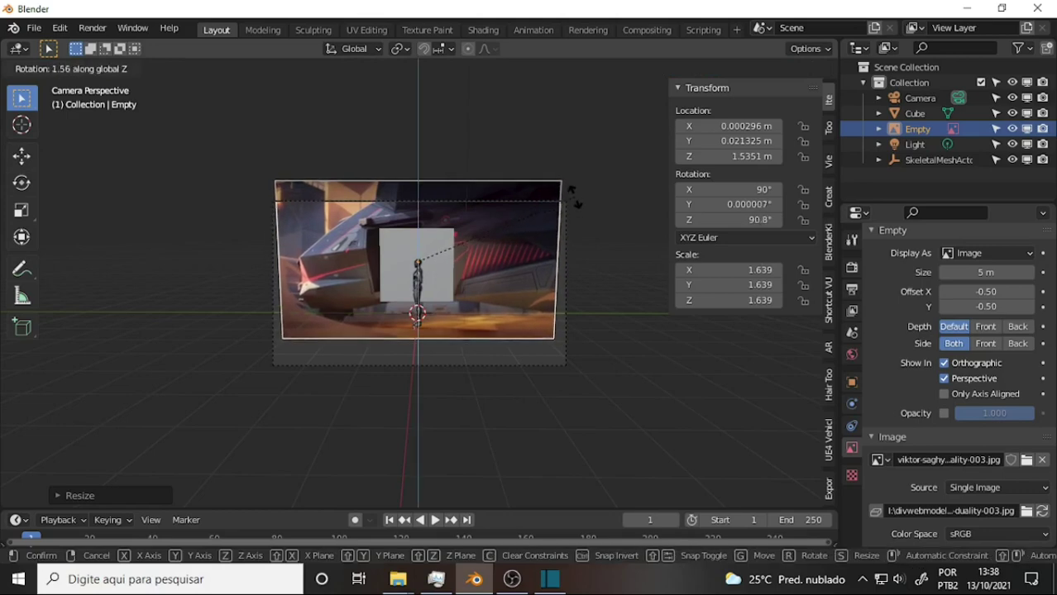
{"action": "left_click", "coordinate": [573, 193]}
{"action": "key", "text": "z"}
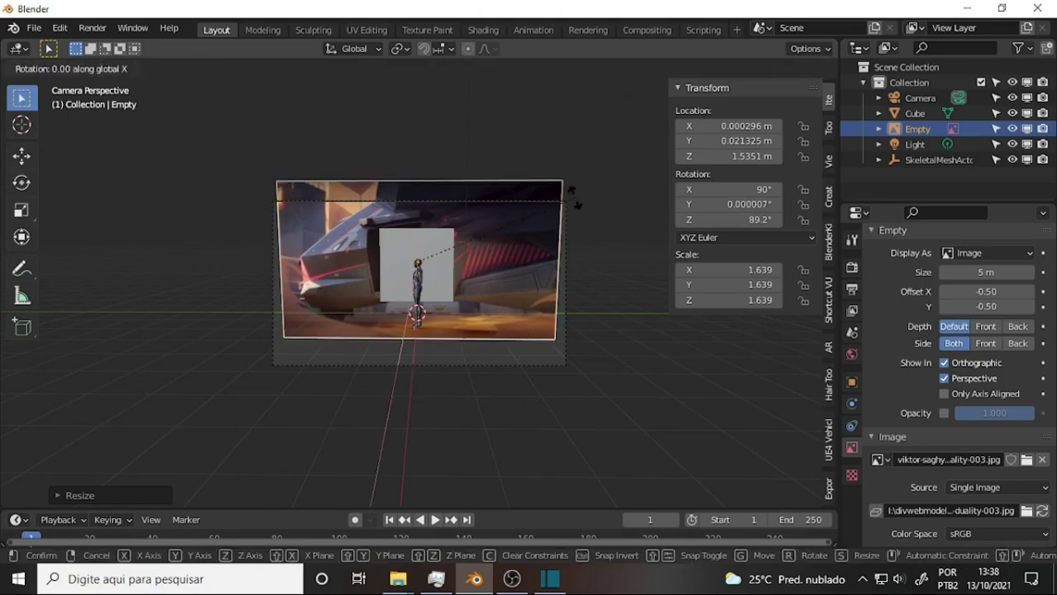
{"action": "right_click", "coordinate": [574, 190]}
Tilt the image to 82.9° X and lower it to Z 0.948 to fill the camera frame
{"action": "key", "text": "r"}
{"action": "key", "text": "y"}
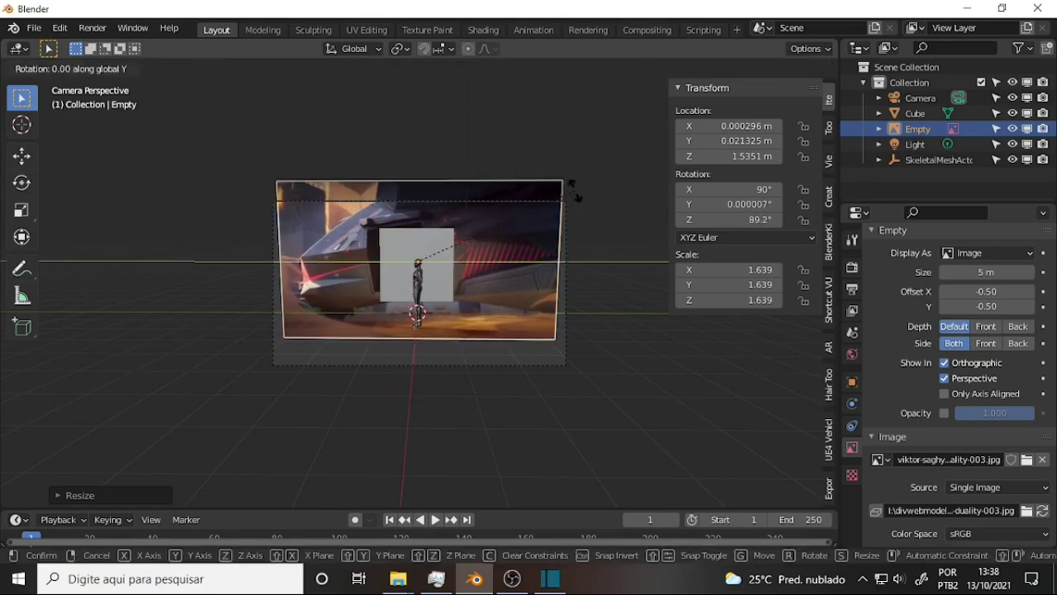
{"action": "left_click", "coordinate": [570, 210]}
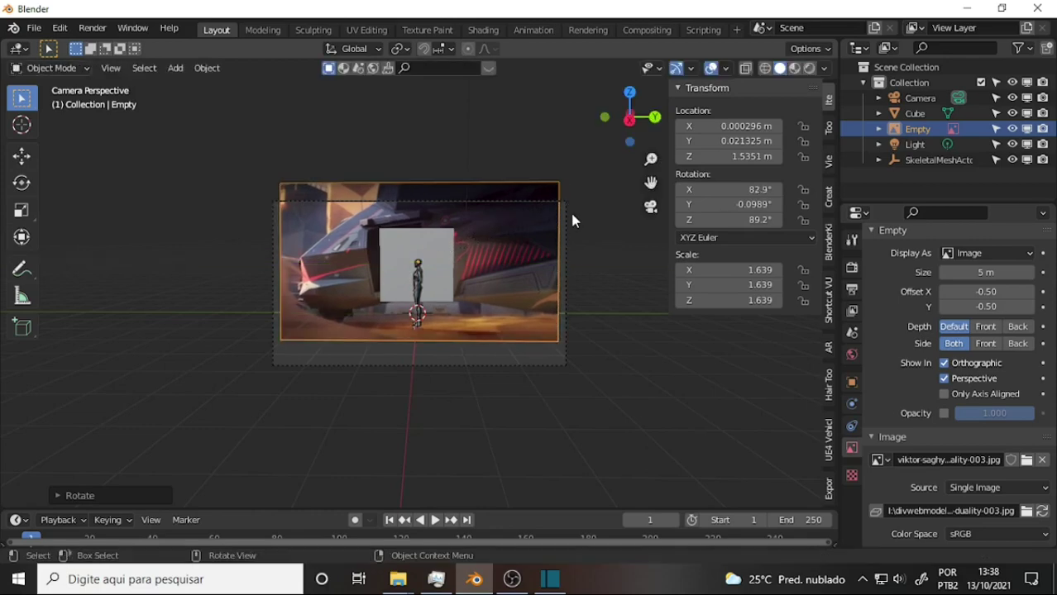
{"action": "key", "text": "g"}
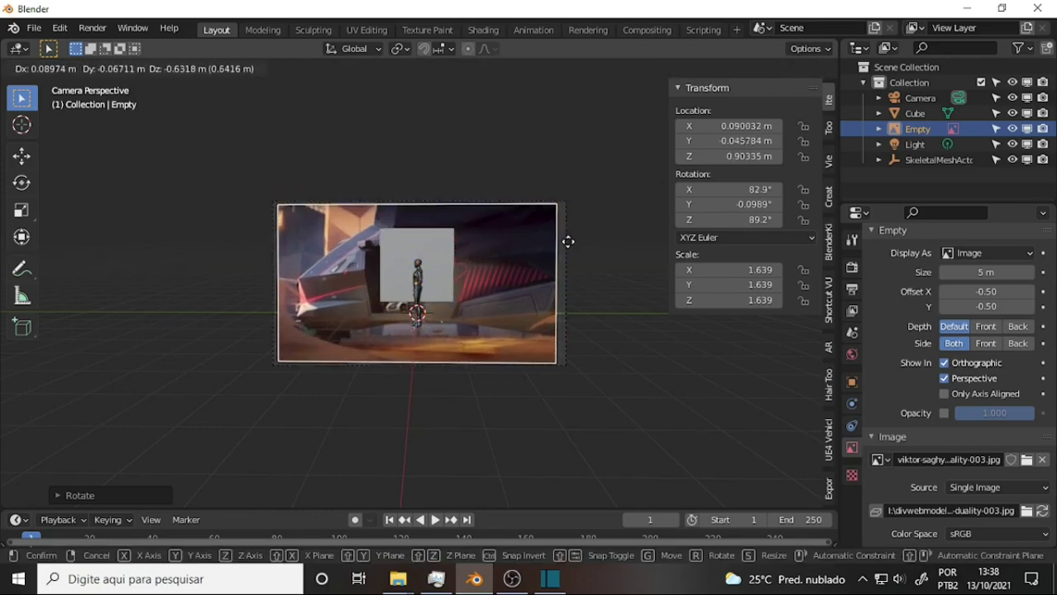
{"action": "left_click", "coordinate": [570, 238]}
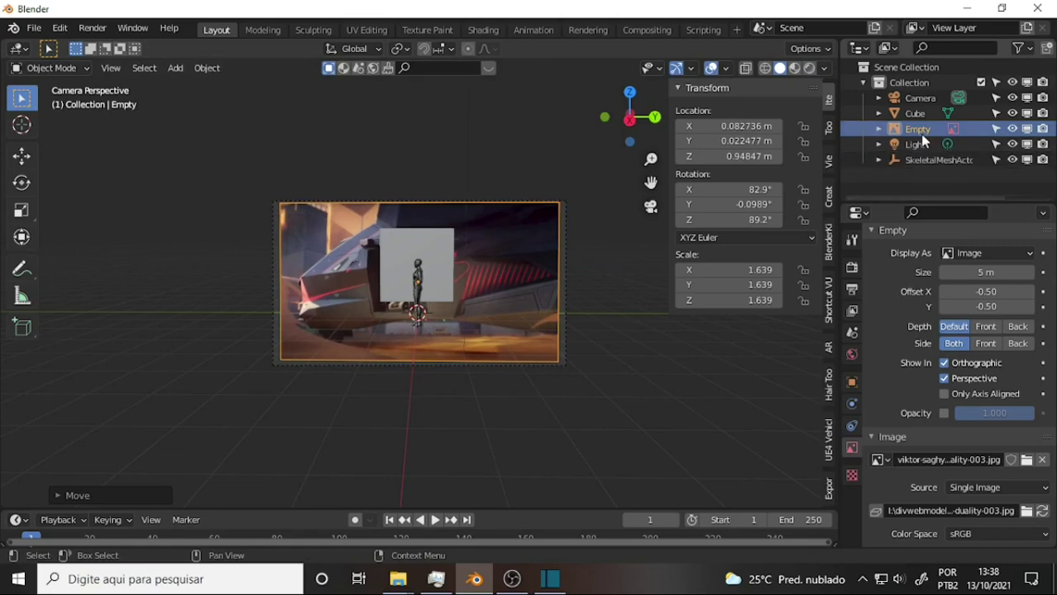
Parent the reference image Empty to the Camera with Ctrl+P > Object
{"action": "left_click_drag", "start_coordinate": [914, 133], "coordinate": [928, 109]}
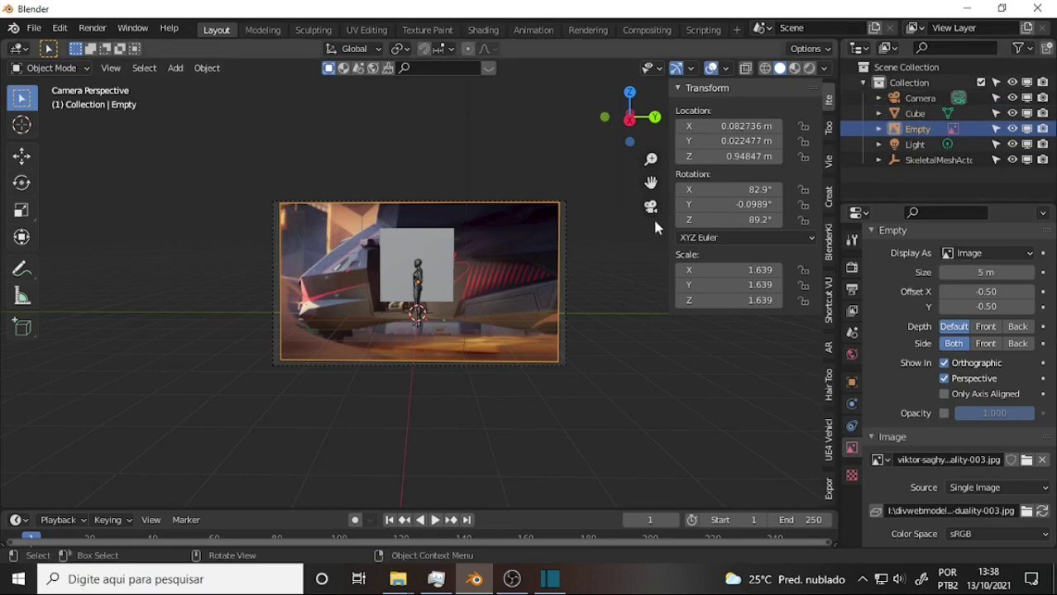
{"action": "left_click", "coordinate": [914, 99], "text": "ctrl"}
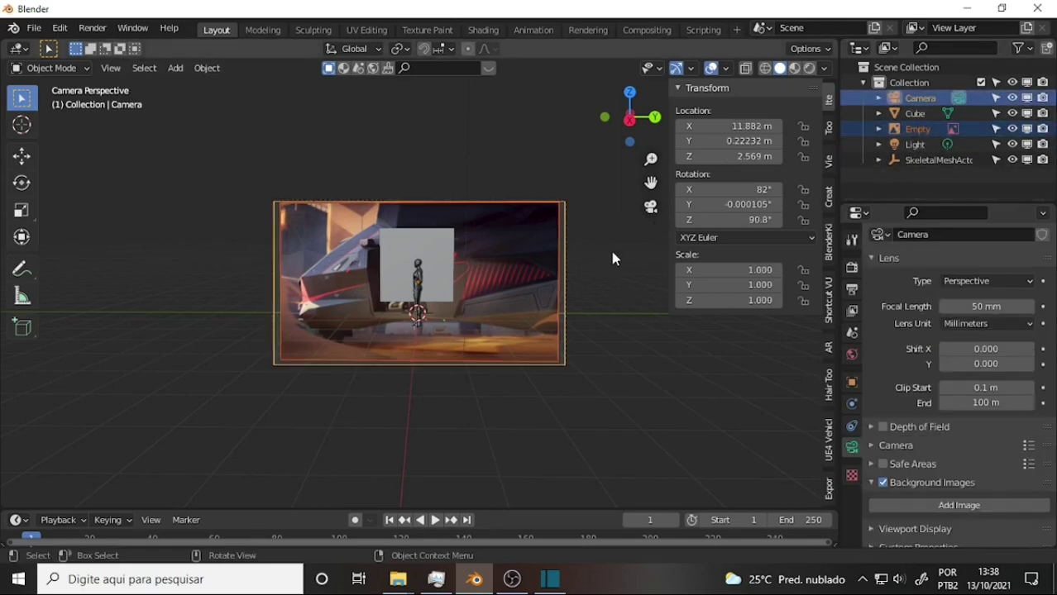
{"action": "key", "text": "ctrl+p"}
{"action": "left_click", "coordinate": [527, 233]}
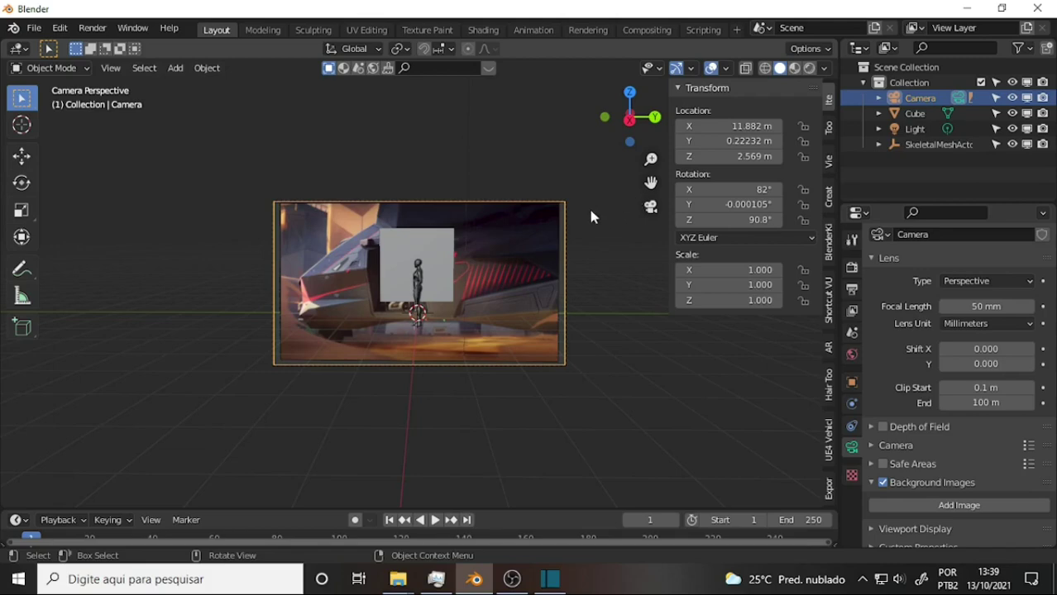
Keep the camera level and in place, then select the Empty under Camera in the outliner
{"action": "key", "text": "r"}
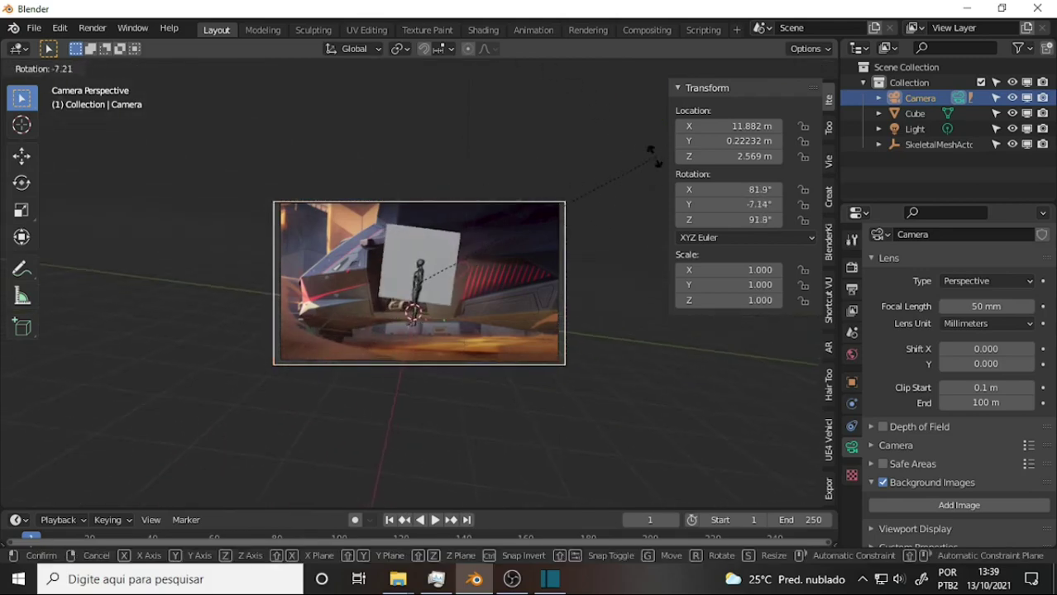
{"action": "left_click", "coordinate": [583, 190]}
{"action": "key", "text": "g"}
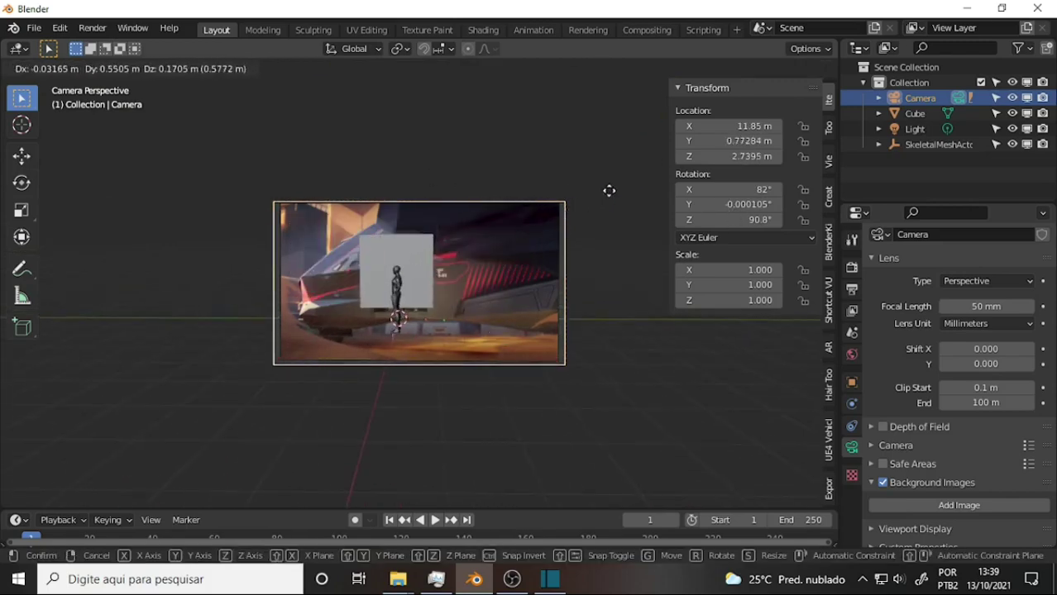
{"action": "left_click", "coordinate": [609, 190]}
{"action": "left_click", "coordinate": [878, 99]}
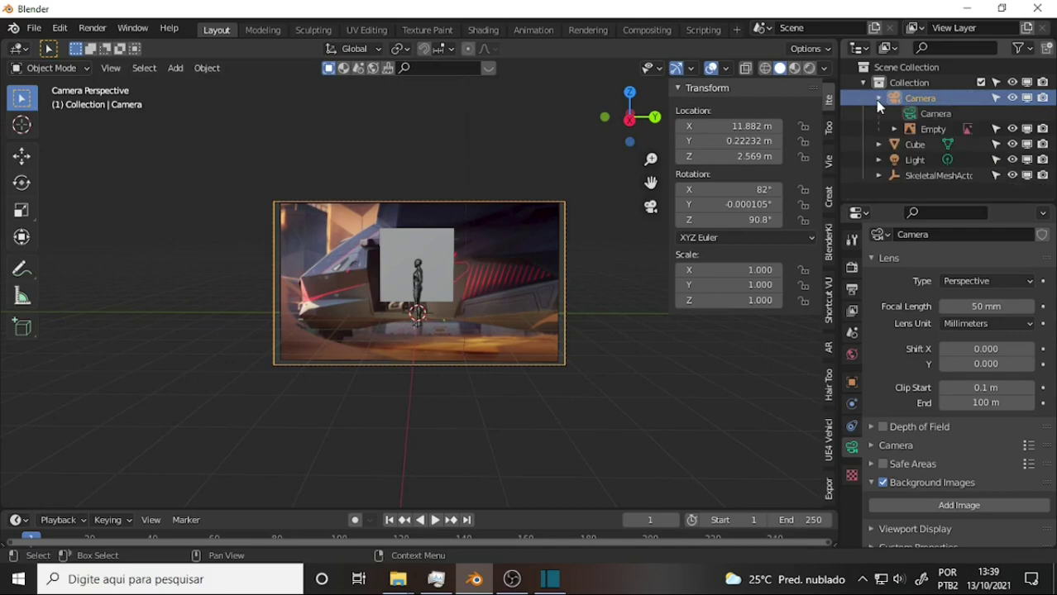
{"action": "left_click", "coordinate": [932, 129]}
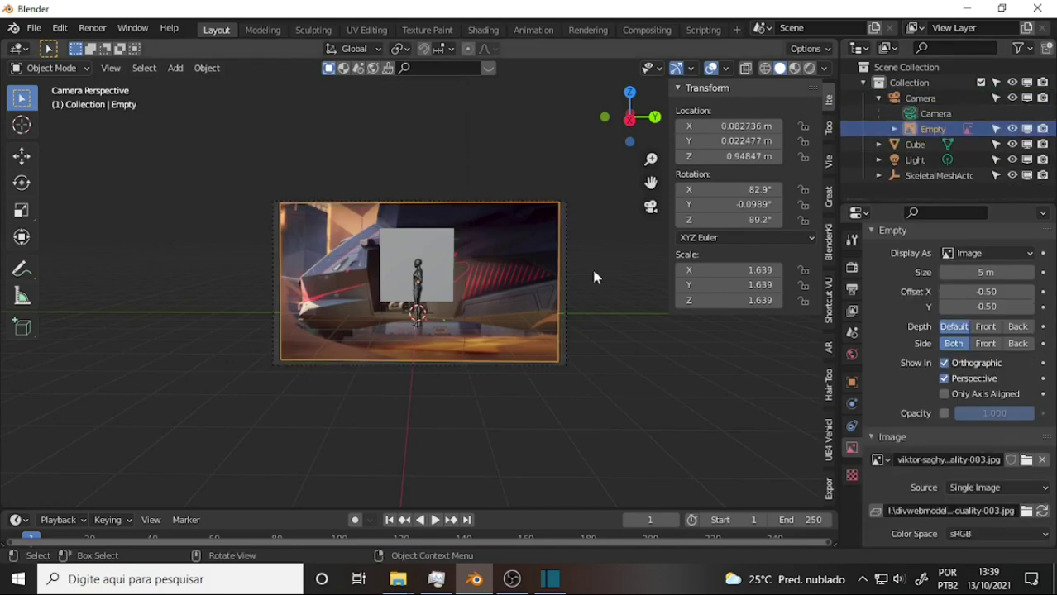
Nudge the reference image slightly and select its entry under the Camera in the outliner
{"action": "key", "text": "g"}
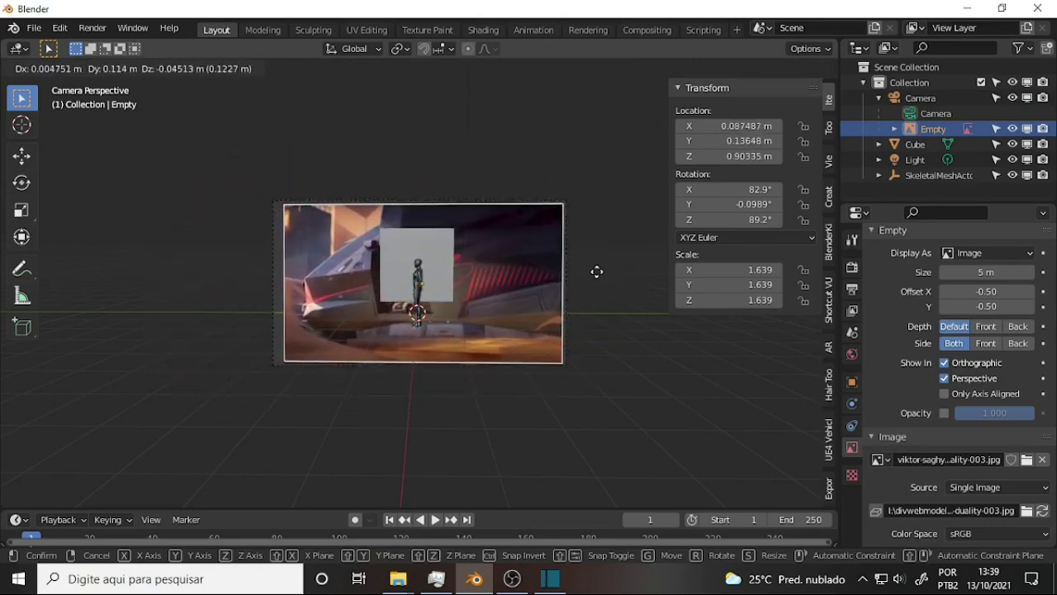
{"action": "left_click", "coordinate": [602, 278]}
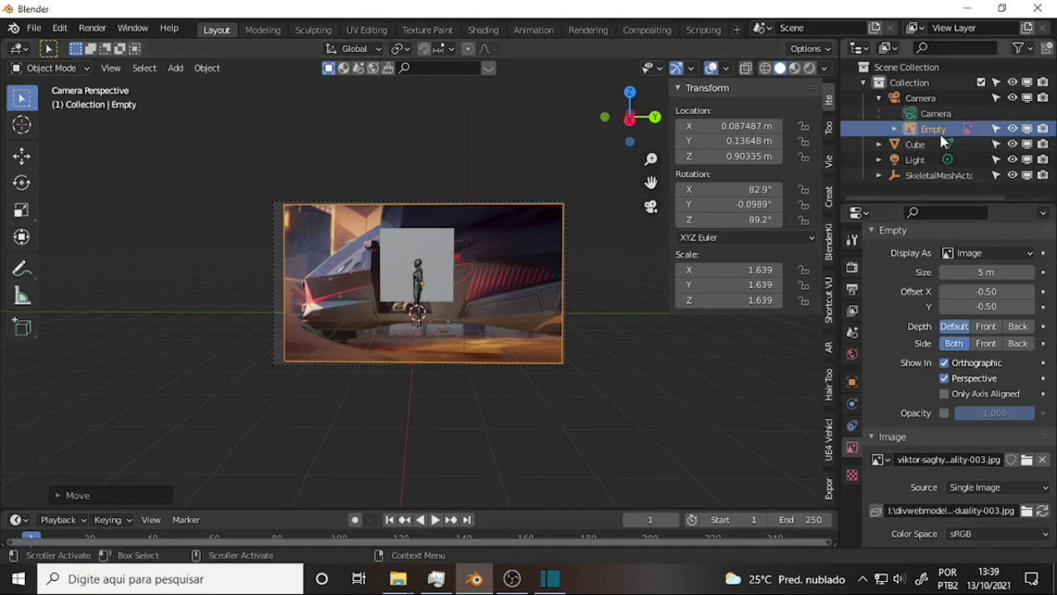
{"action": "left_click_drag", "start_coordinate": [932, 133], "coordinate": [964, 181]}
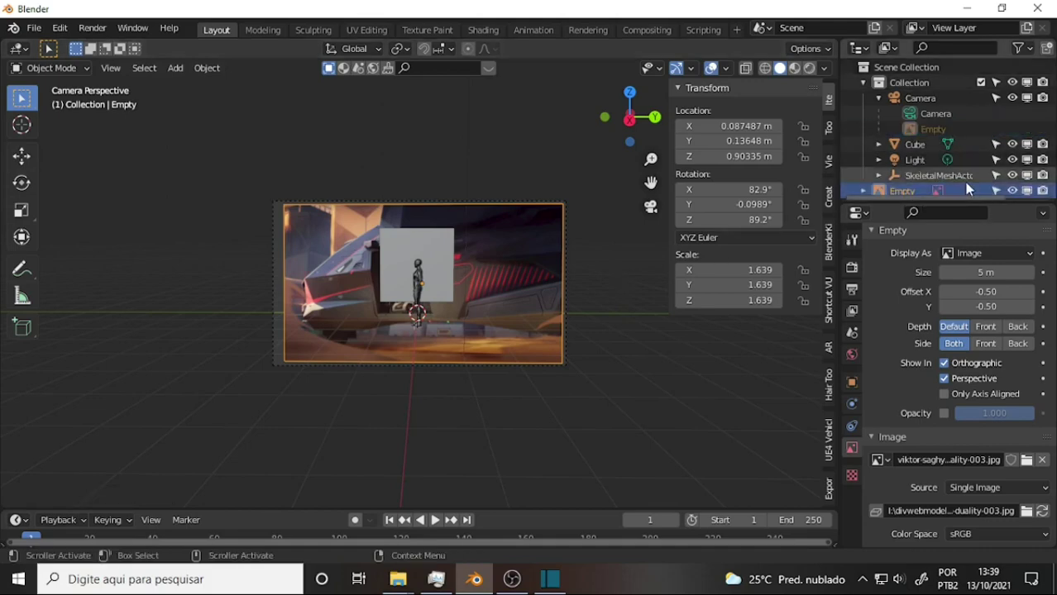
{"action": "left_click", "coordinate": [934, 130]}
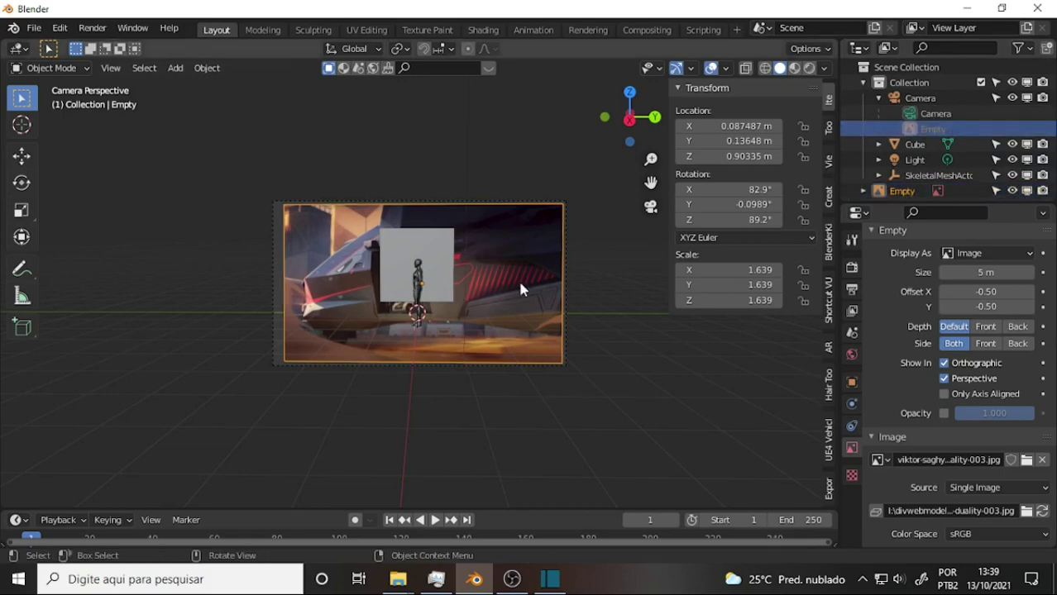
Clear the image's Camera parent with Alt+P, then briefly check OBS before returning to Blender
{"action": "key", "text": "alt+p"}
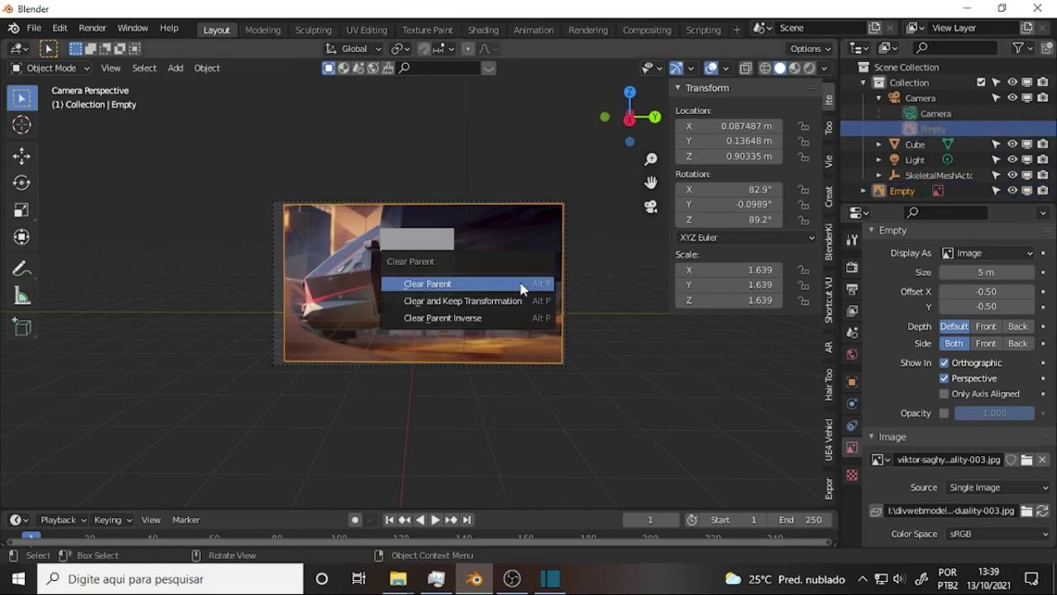
{"action": "left_click", "coordinate": [521, 286]}
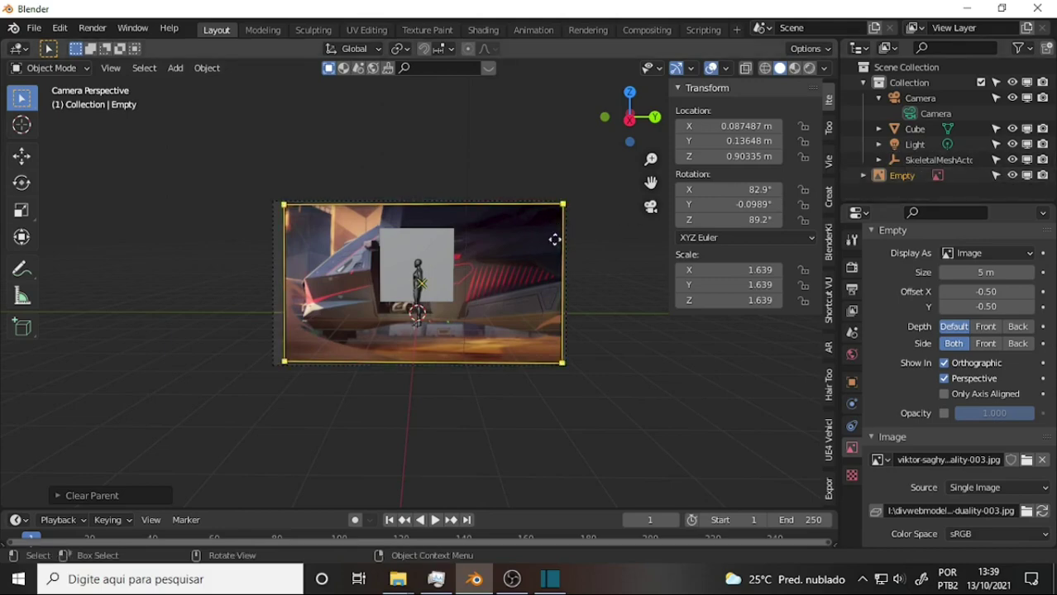
{"action": "left_click", "coordinate": [511, 580]}
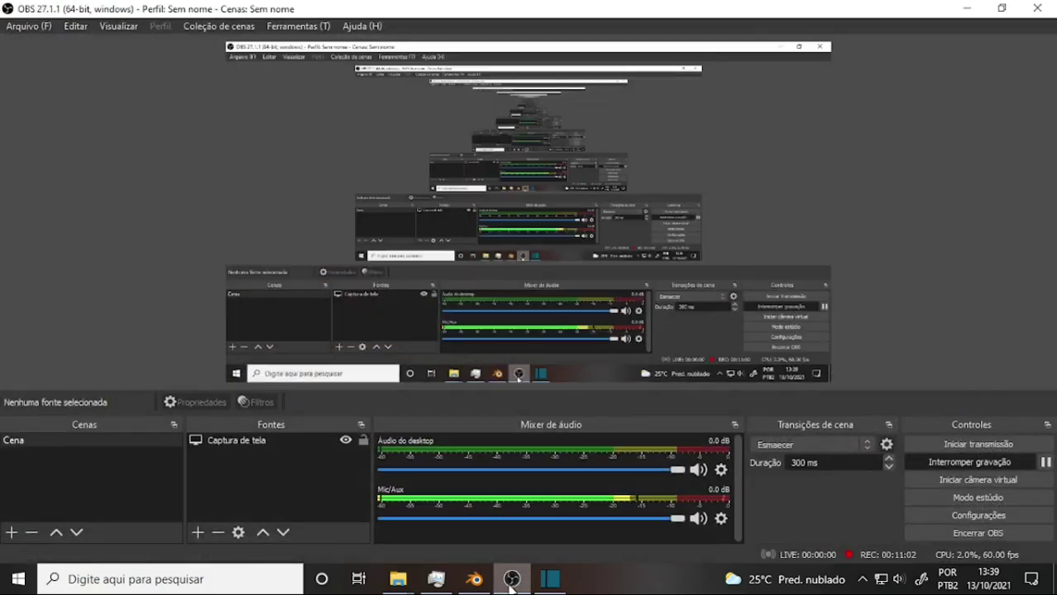
{"action": "left_click", "coordinate": [511, 580]}
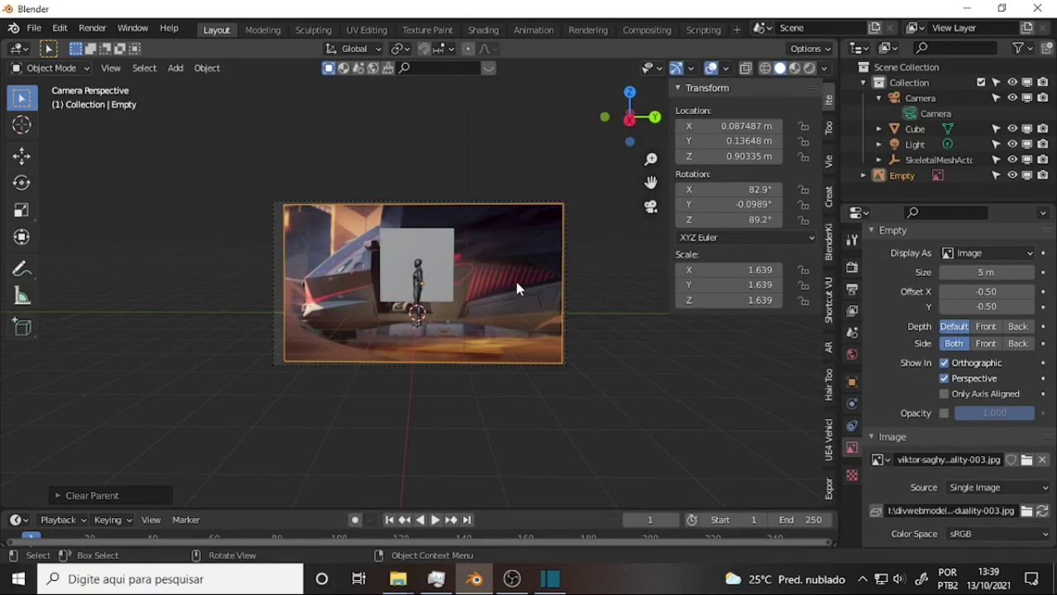
Add a 2 m plane and rotate it 90° on Y so it stands upright
{"action": "key", "text": "shift+a"}
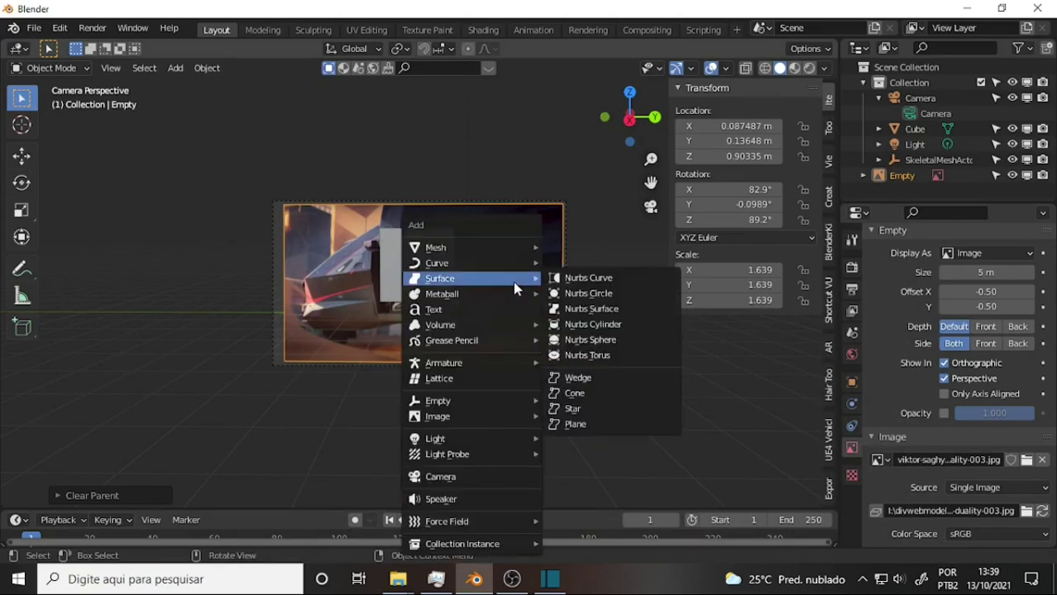
{"action": "mouse_move", "coordinate": [435, 247]}
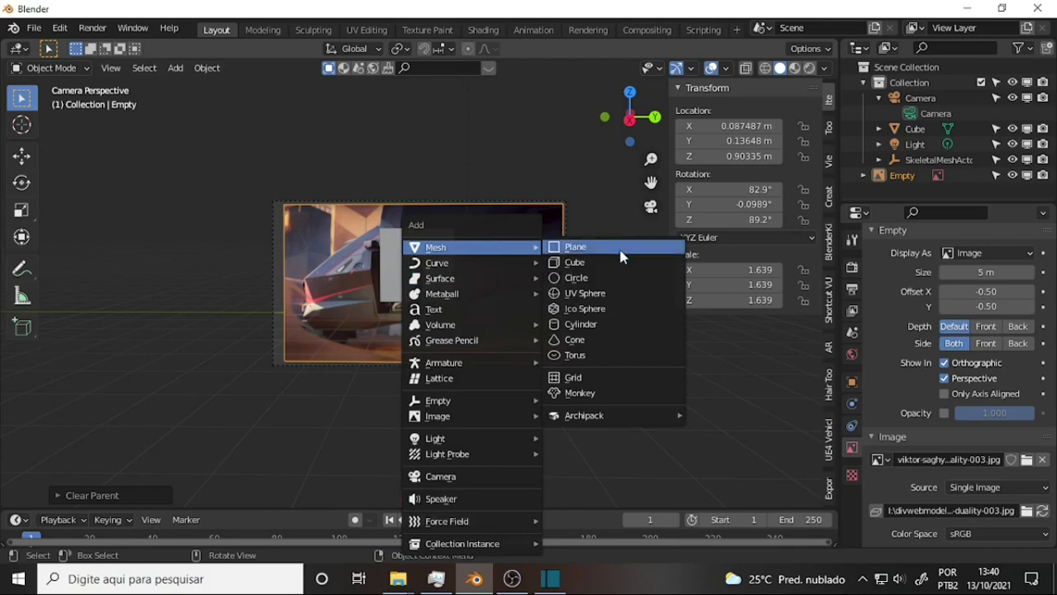
{"action": "left_click", "coordinate": [612, 247]}
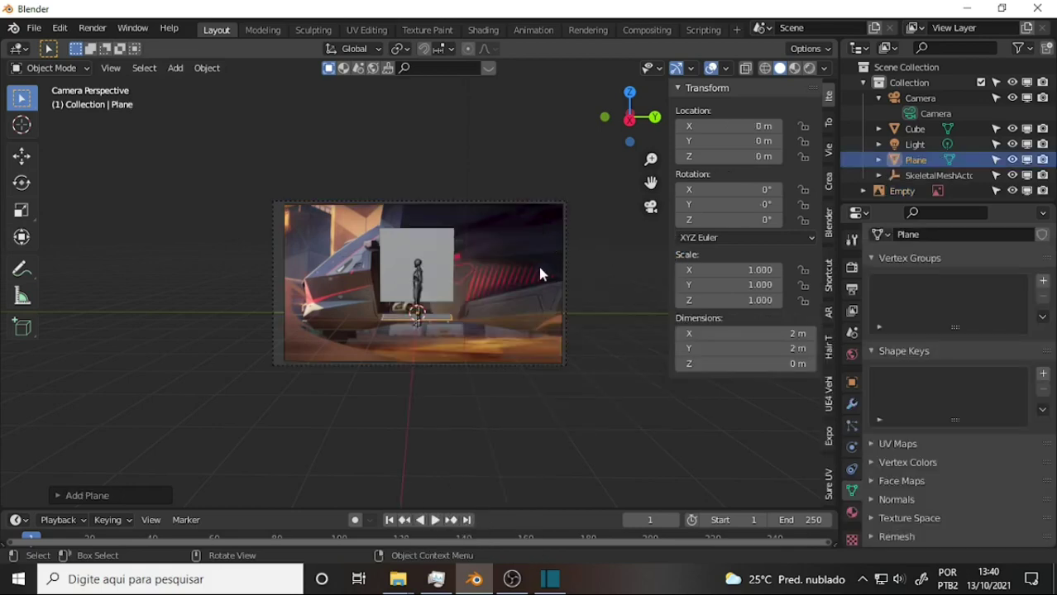
{"action": "key", "text": "r"}
{"action": "key", "text": "x"}
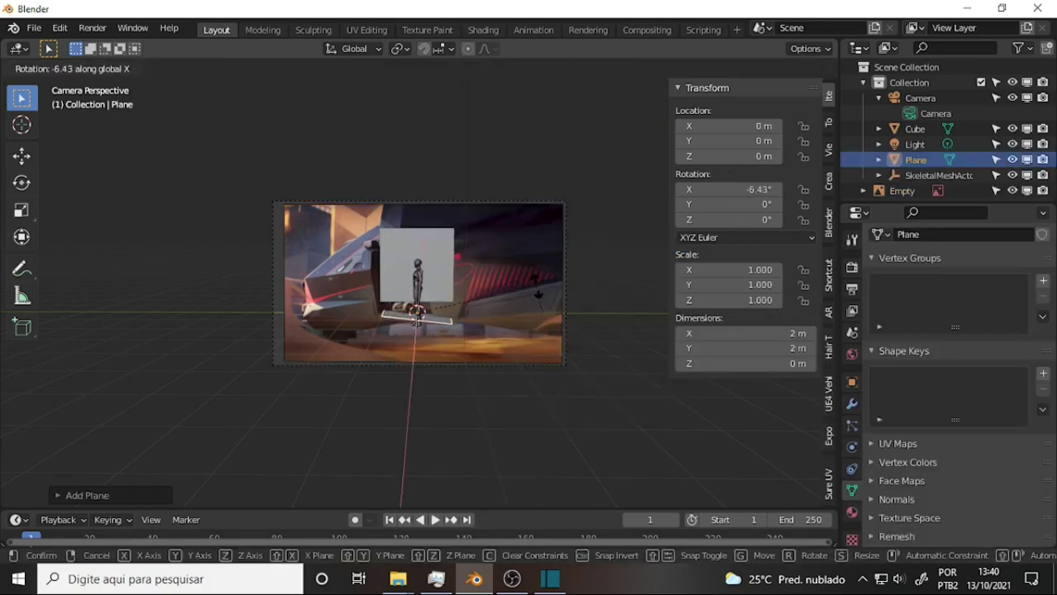
{"action": "type", "text": "y"}
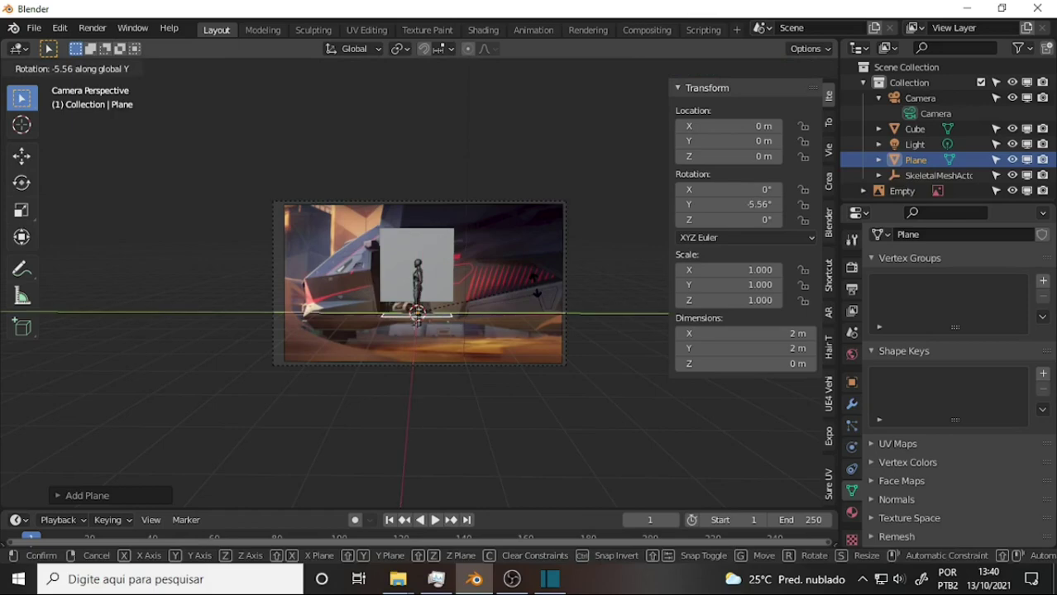
{"action": "type", "text": "90"}
{"action": "key", "text": "Return"}
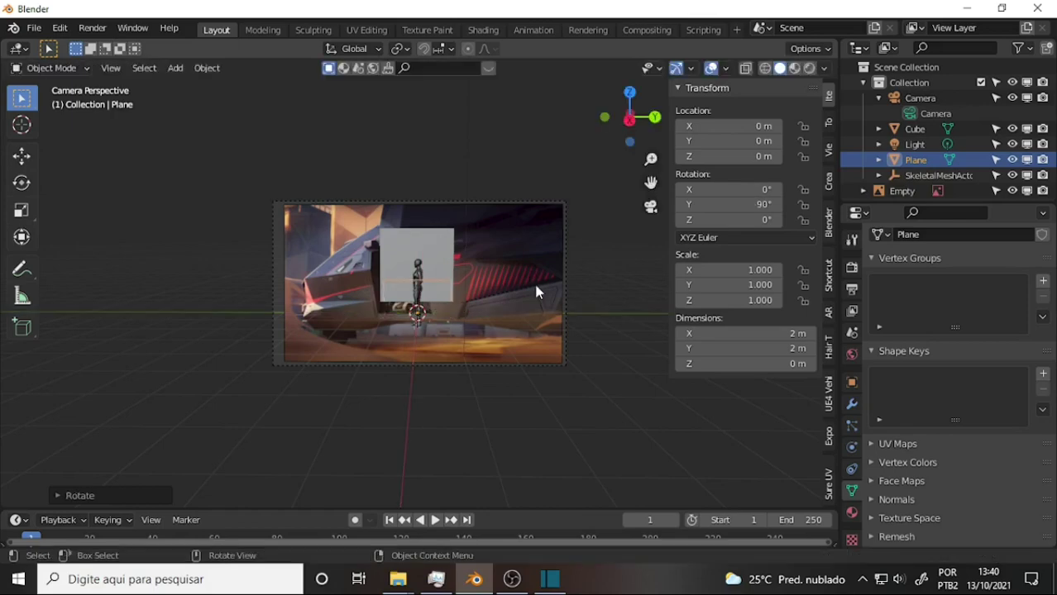
{"action": "mouse_move", "coordinate": [542, 282]}
{"action": "middle_mouse_down"}
{"action": "mouse_move", "coordinate": [336, 295]}
{"action": "mouse_move", "coordinate": [354, 297]}
{"action": "middle_mouse_up"}
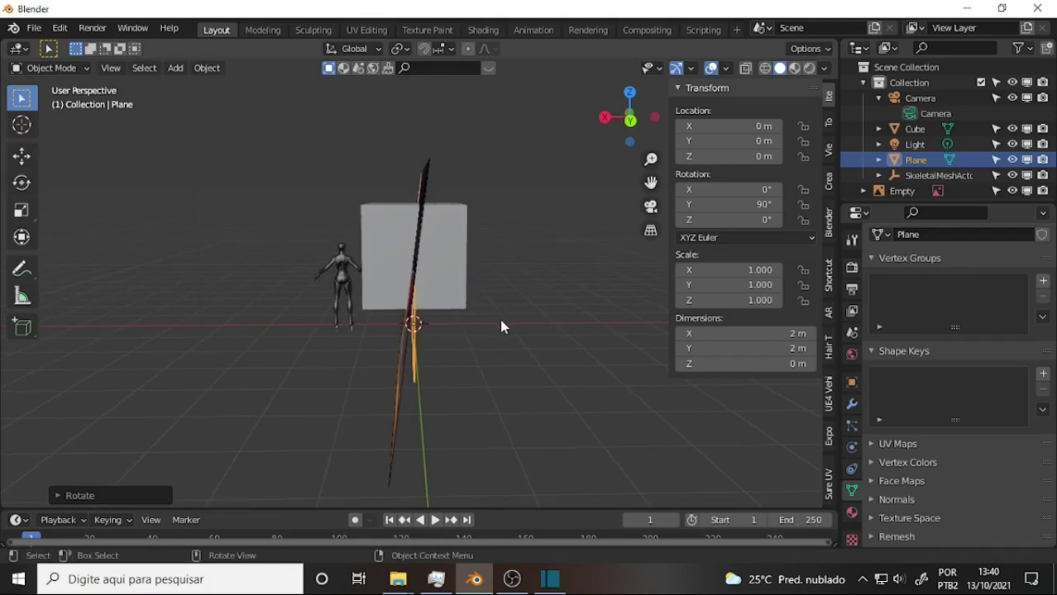
Place the plane beside the mannequin at X 1.176 m and select the cube
{"action": "key", "text": "g"}
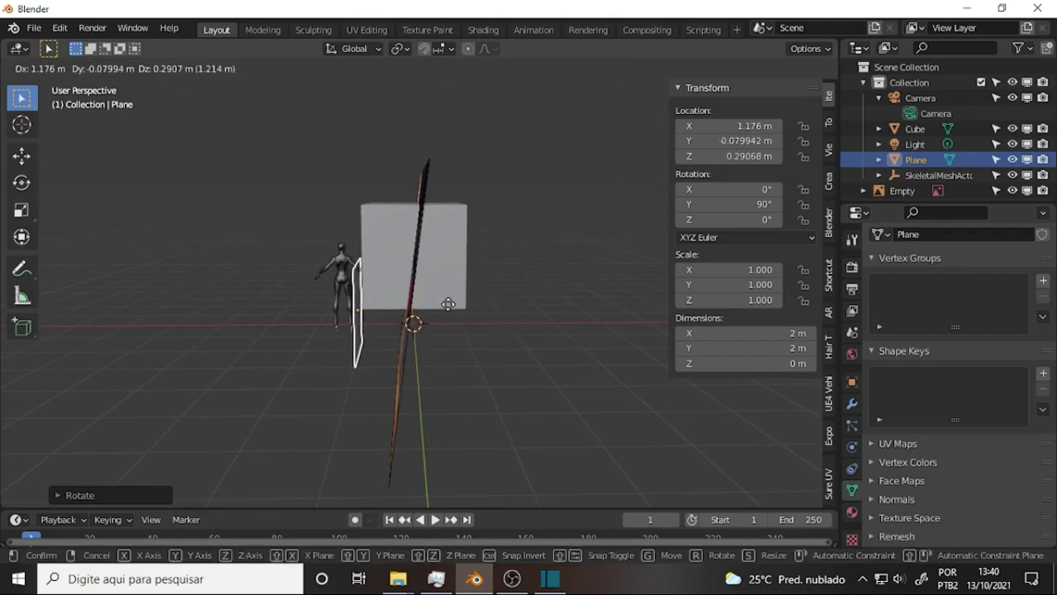
{"action": "left_click", "coordinate": [390, 284]}
{"action": "mouse_move", "coordinate": [237, 201]}
{"action": "middle_mouse_down"}
{"action": "mouse_move", "coordinate": [438, 205]}
{"action": "mouse_move", "coordinate": [420, 206]}
{"action": "middle_mouse_up"}
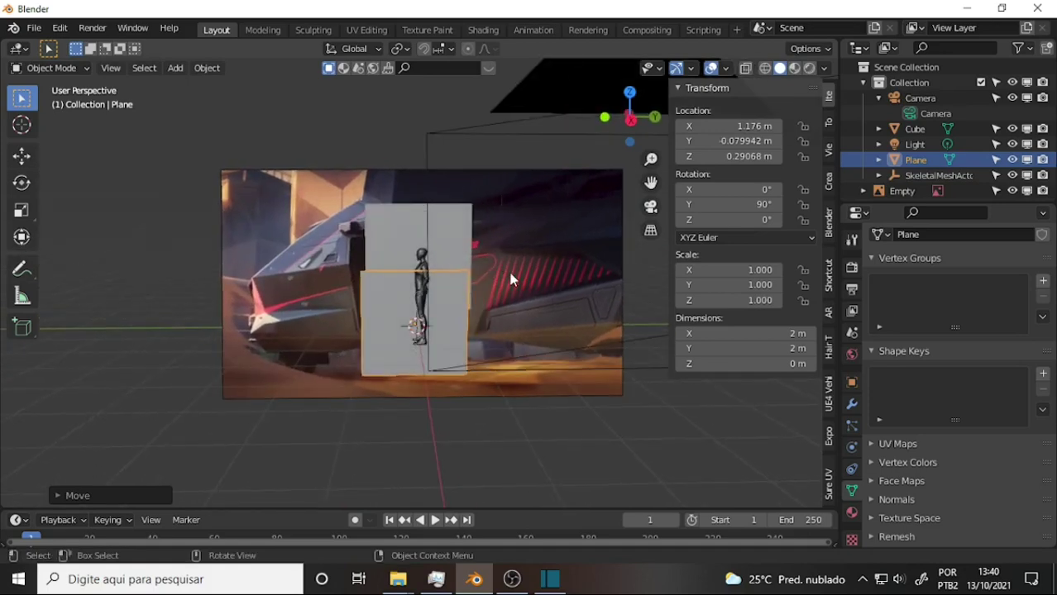
{"action": "left_click", "coordinate": [461, 226]}
{"action": "mouse_move", "coordinate": [524, 235]}
{"action": "middle_mouse_down"}
{"action": "mouse_move", "coordinate": [482, 254]}
{"action": "mouse_move", "coordinate": [527, 255]}
{"action": "middle_mouse_up"}
{"action": "left_click", "coordinate": [511, 582]}
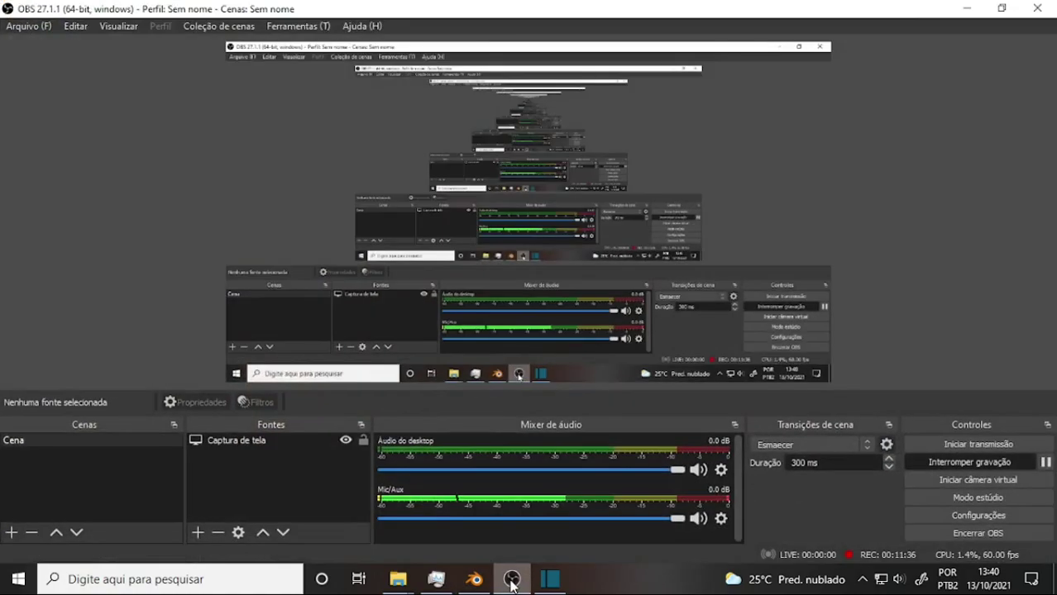
{"action": "left_click", "coordinate": [510, 582]}
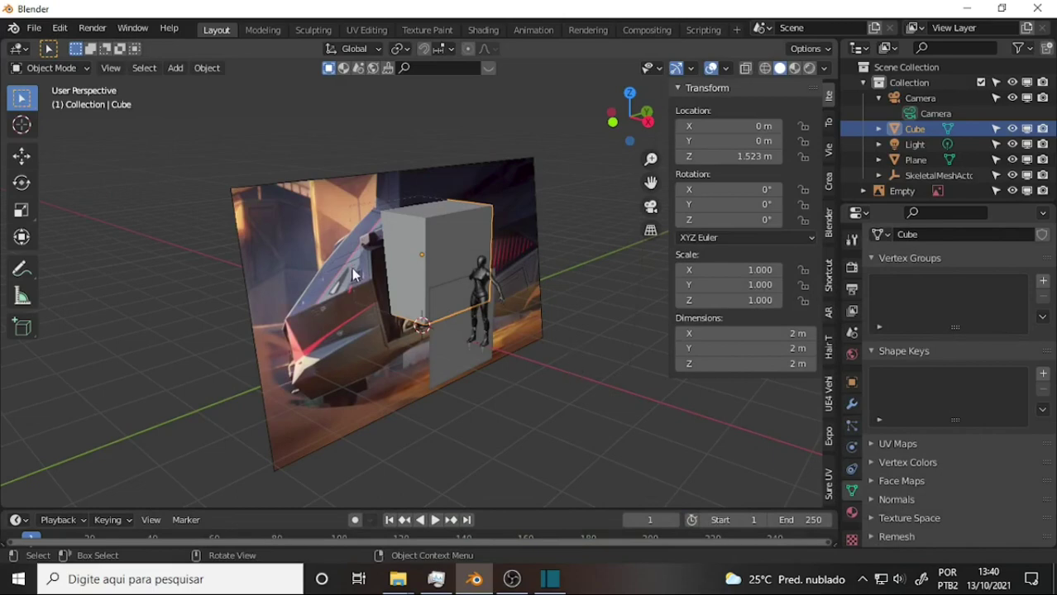
Enter rotation X 90°, Y 0°, Z 90° for the reference image Empty in the Transform panel
{"action": "left_click", "coordinate": [318, 242]}
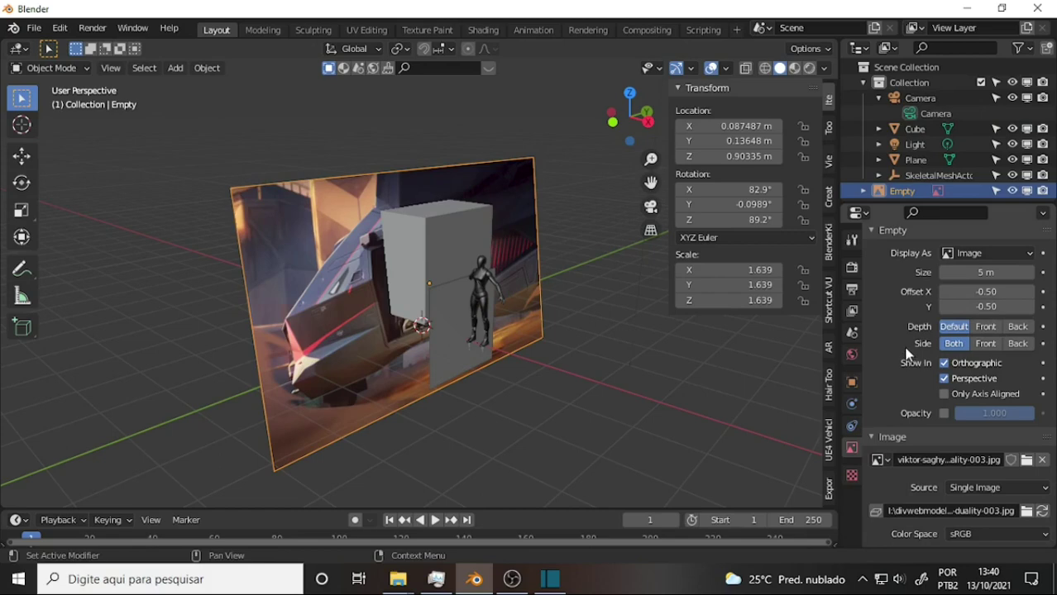
{"action": "left_click", "coordinate": [760, 191]}
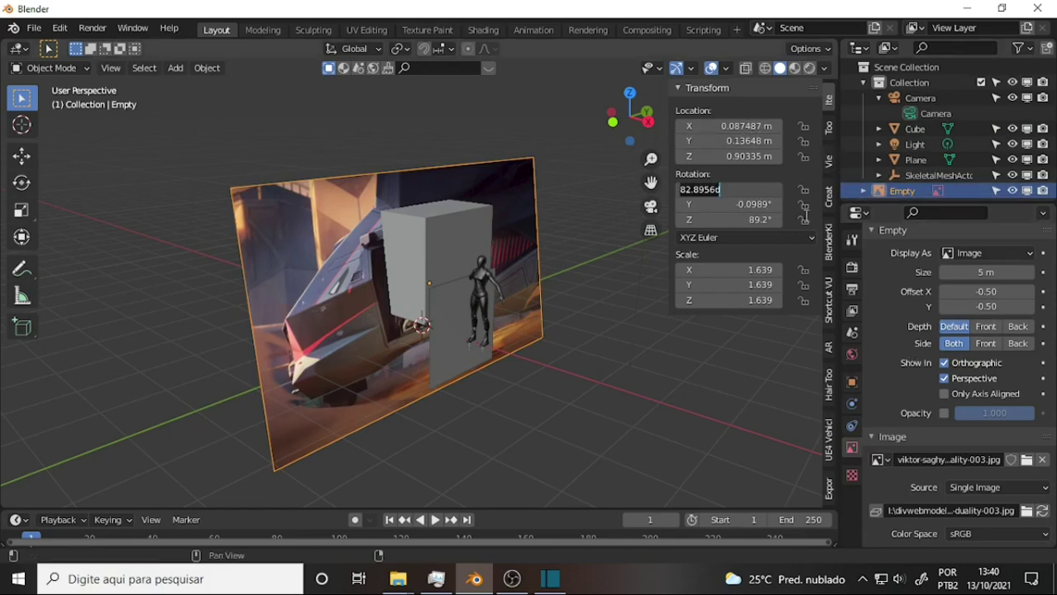
{"action": "type", "text": "90"}
{"action": "key", "text": "Return"}
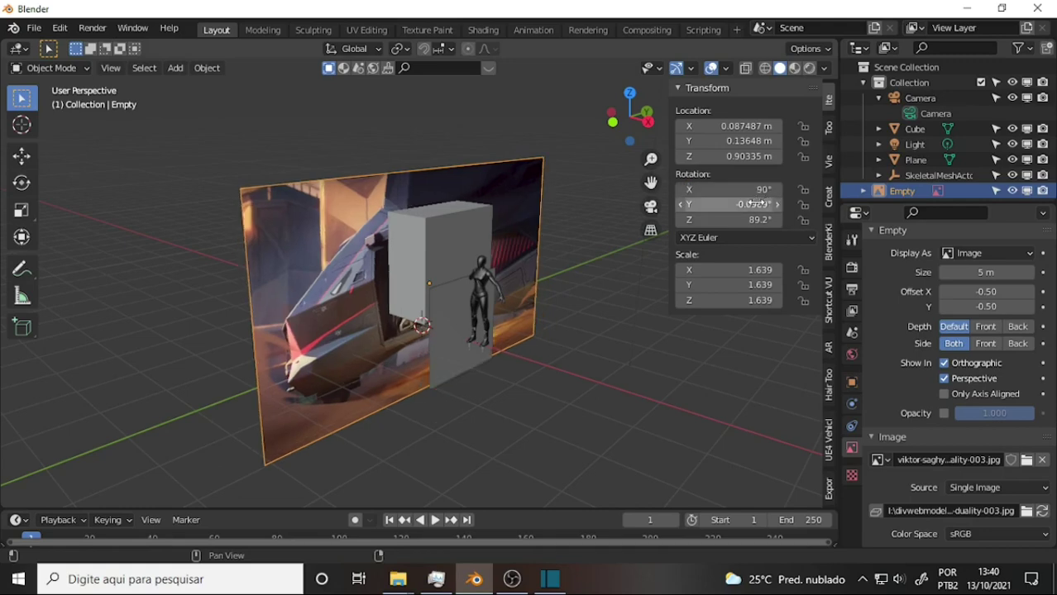
{"action": "left_click", "coordinate": [756, 204]}
{"action": "type", "text": "0"}
{"action": "key", "text": "Return"}
{"action": "left_click", "coordinate": [760, 220]}
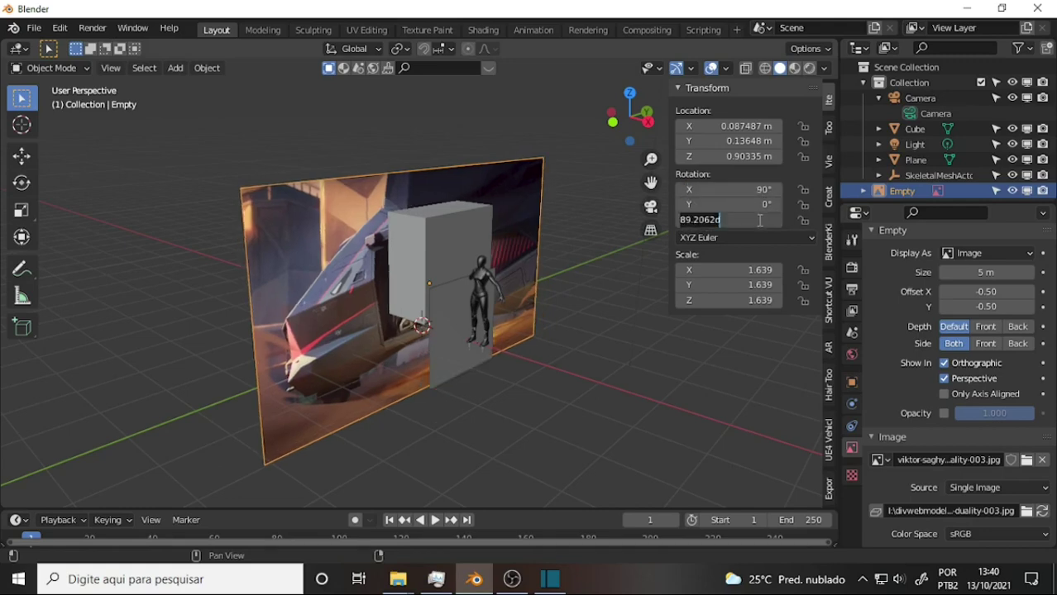
{"action": "type", "text": "90"}
{"action": "key", "text": "Return"}
Orbit and zoom the viewport to check the upright image behind the cube and mannequin
{"action": "left_click", "coordinate": [545, 242]}
{"action": "mouse_move", "coordinate": [580, 252]}
{"action": "middle_mouse_down"}
{"action": "mouse_move", "coordinate": [325, 248]}
{"action": "mouse_move", "coordinate": [355, 253]}
{"action": "mouse_move", "coordinate": [467, 311]}
{"action": "mouse_move", "coordinate": [465, 378]}
{"action": "mouse_move", "coordinate": [583, 292]}
{"action": "mouse_move", "coordinate": [603, 266]}
{"action": "mouse_move", "coordinate": [581, 244]}
{"action": "middle_mouse_up"}
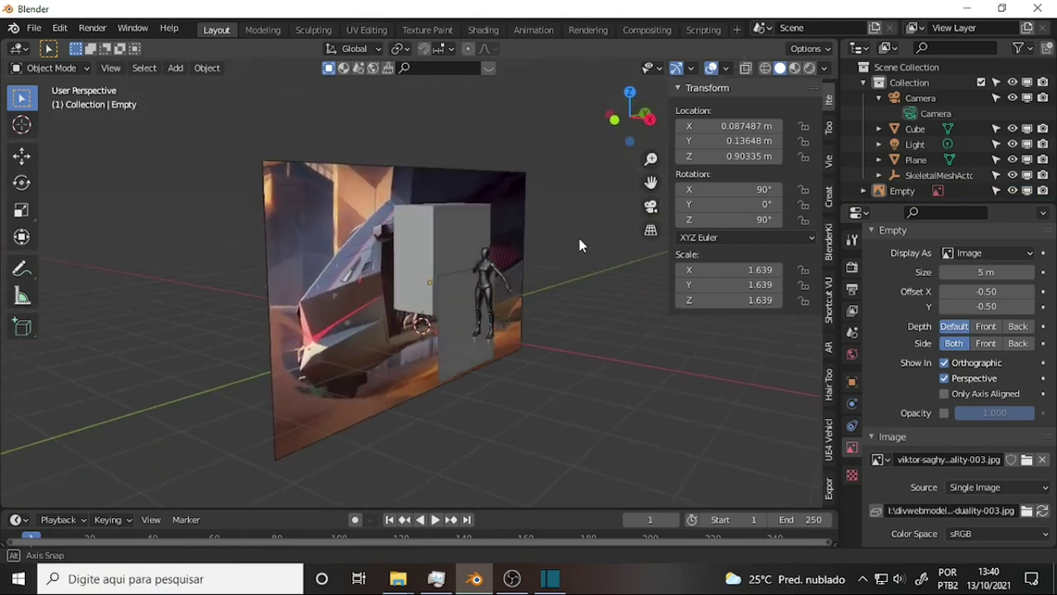
{"action": "left_click", "coordinate": [524, 262]}
{"action": "scroll", "coordinate": [523, 262], "scroll_direction": "up", "scroll_amount": 3}
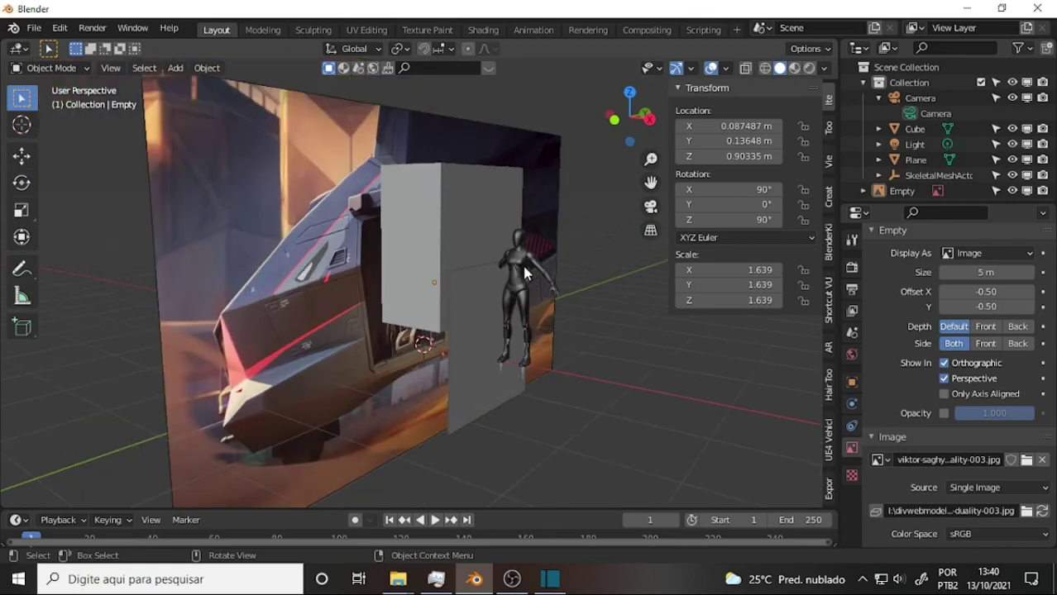
{"action": "mouse_move", "coordinate": [593, 246]}
{"action": "middle_mouse_down"}
{"action": "mouse_move", "coordinate": [531, 246]}
{"action": "mouse_move", "coordinate": [560, 245]}
{"action": "middle_mouse_up"}
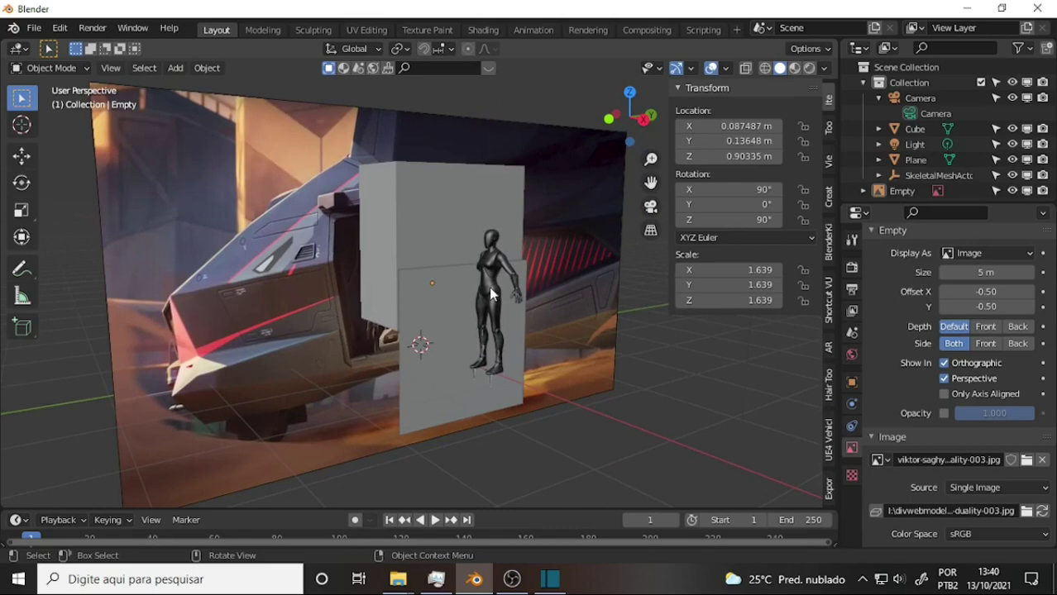
{"action": "scroll", "coordinate": [418, 219], "scroll_direction": "down", "scroll_amount": 2}
{"action": "scroll", "coordinate": [422, 222], "scroll_direction": "down", "scroll_amount": 2}
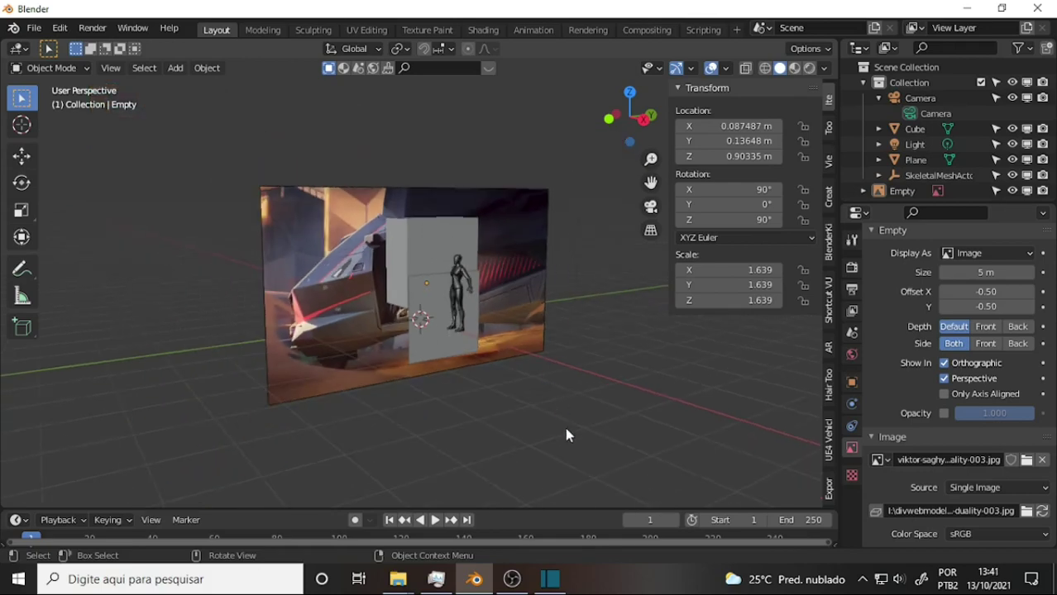
Use File > Save As to name the file Vtol001 in the Bate Lata folder and save
{"action": "left_click", "coordinate": [34, 28]}
{"action": "left_click", "coordinate": [73, 146]}
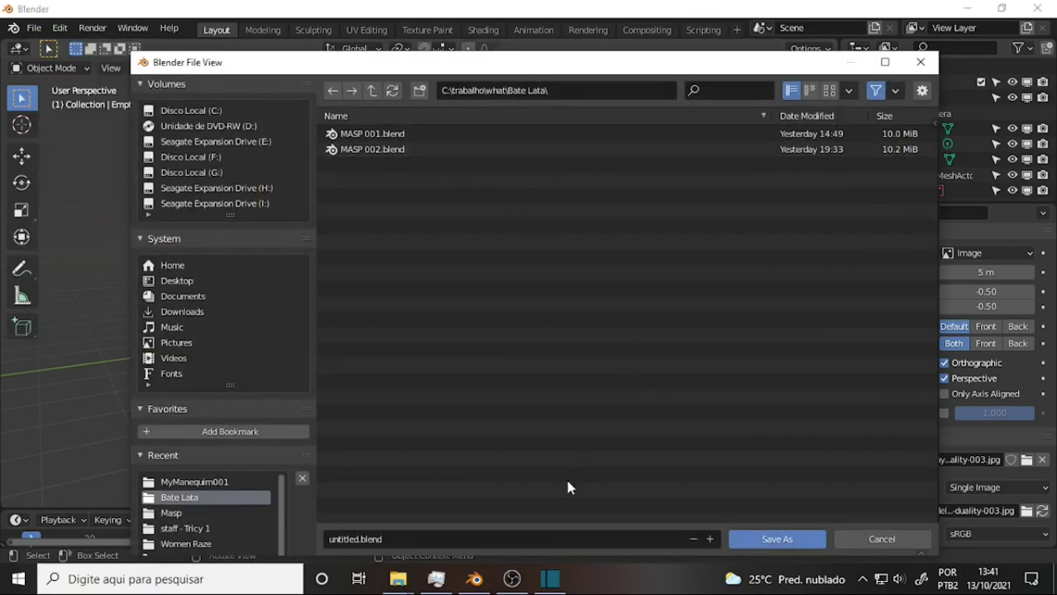
{"action": "left_click", "coordinate": [350, 540]}
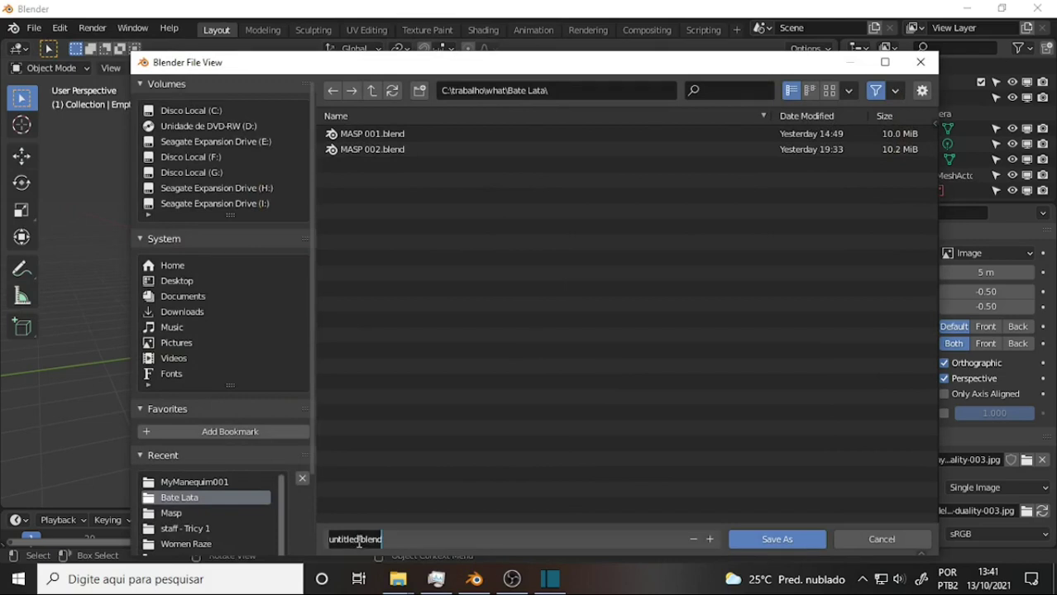
{"action": "key", "text": "Home"}
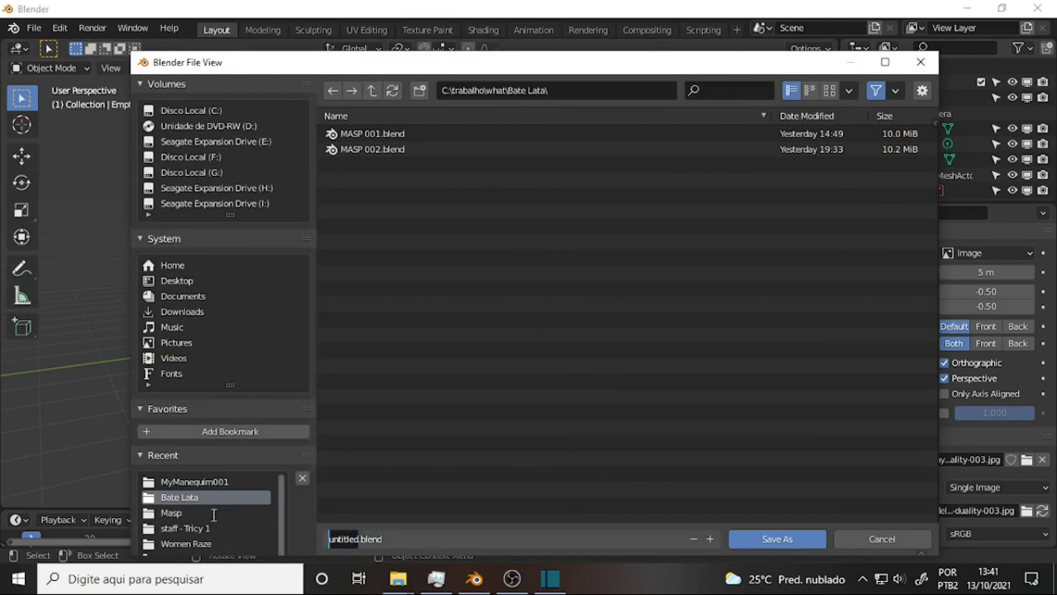
{"action": "type", "text": "V"}
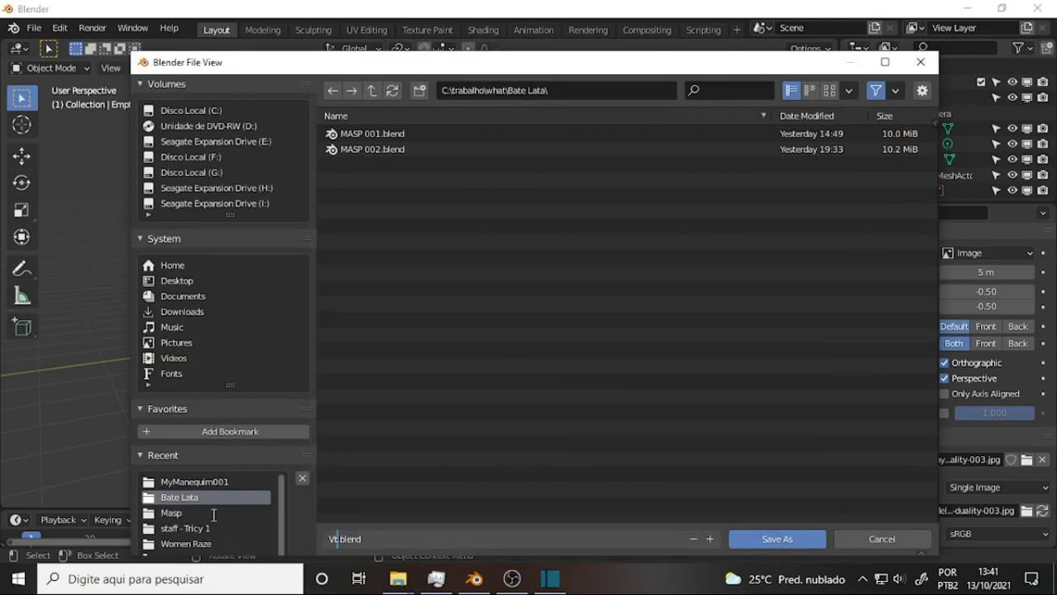
{"action": "type", "text": "tol001"}
{"action": "left_click", "coordinate": [776, 539]}
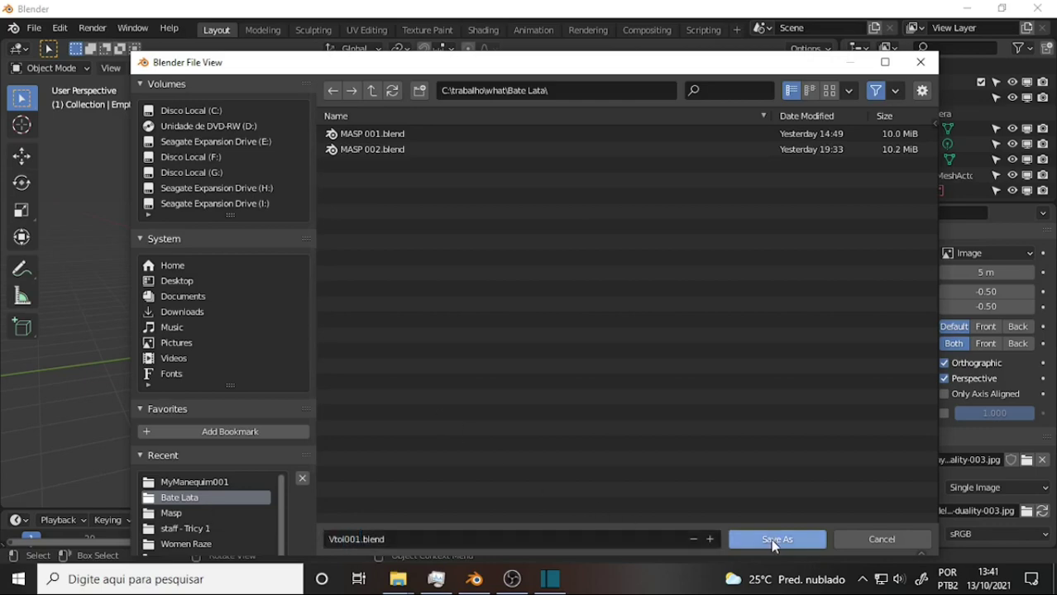